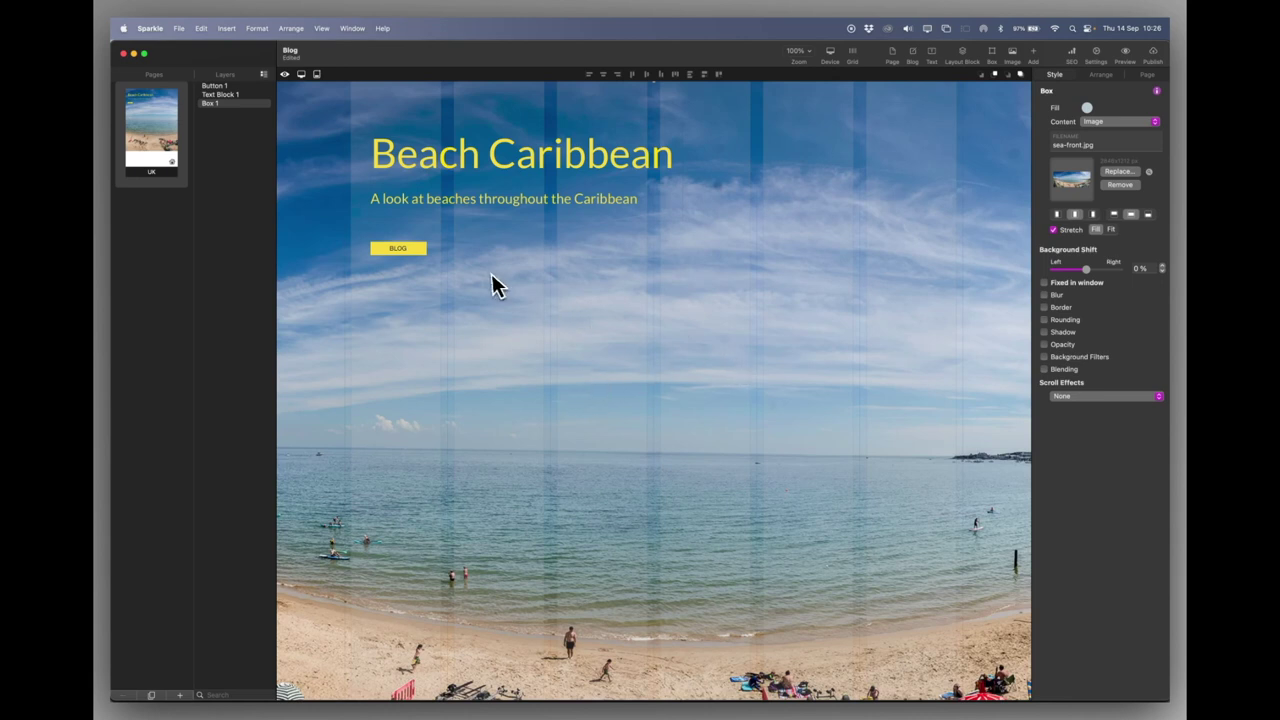
Select the BLOG button and the heading's background box on the home page
click(402, 249)
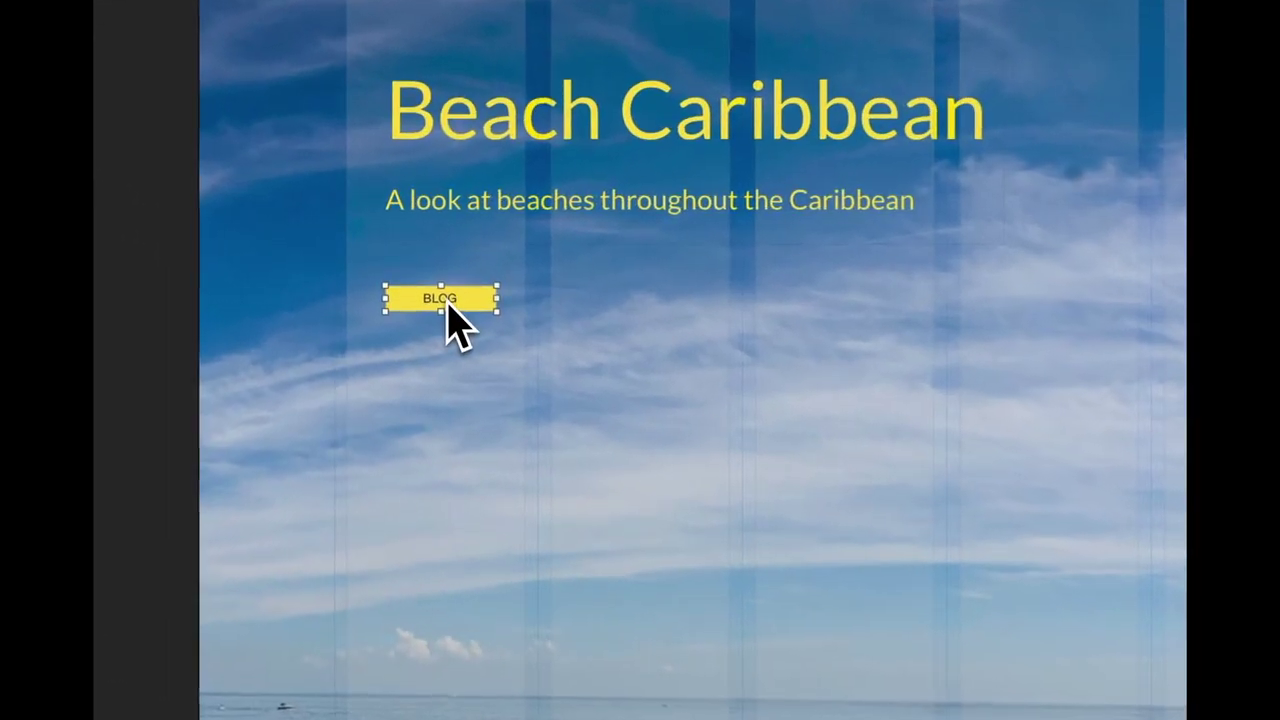
click(826, 440)
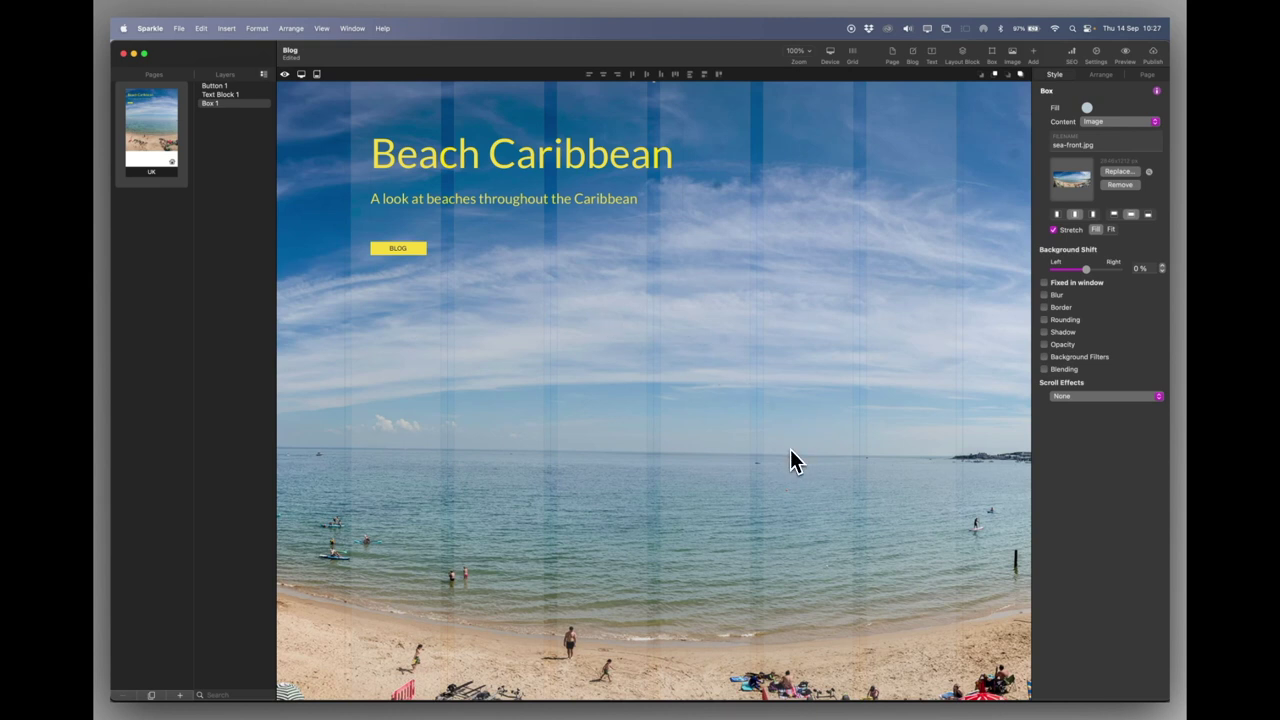
scroll(790, 462, down, 3)
scroll(790, 462, up, 3)
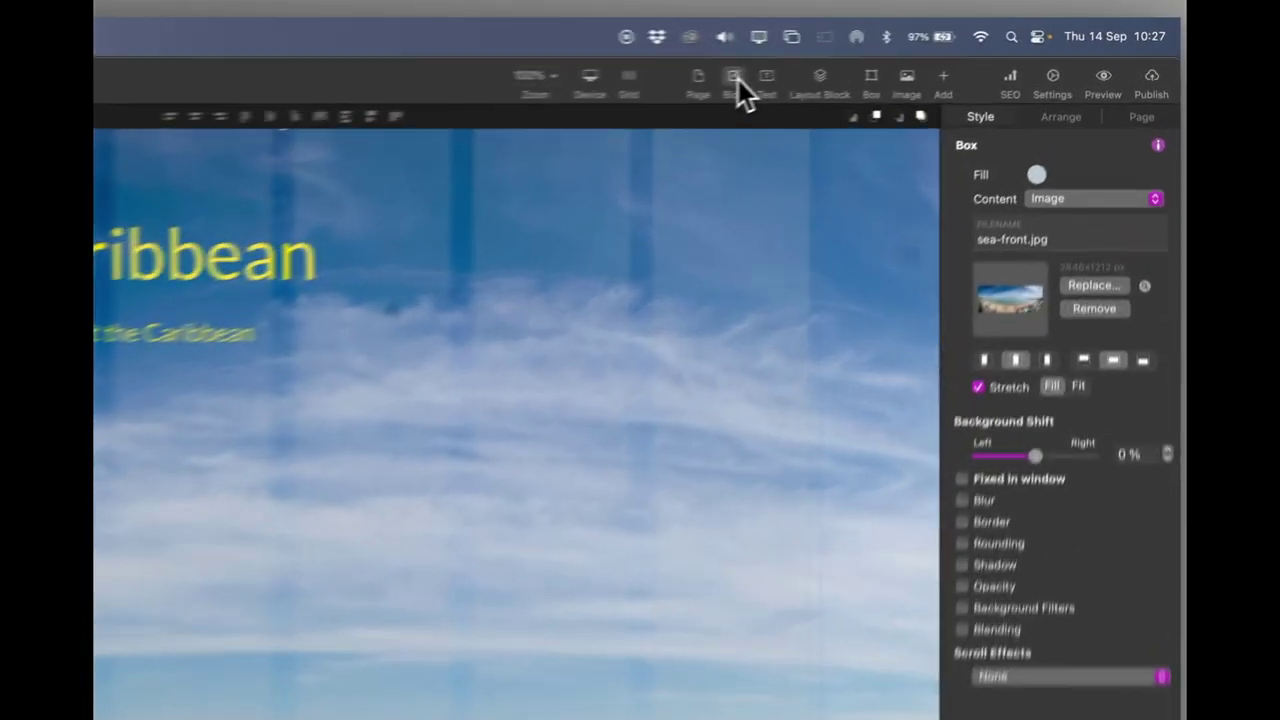
Add a first blog post, keeping New Blog as the target blog
click(735, 79)
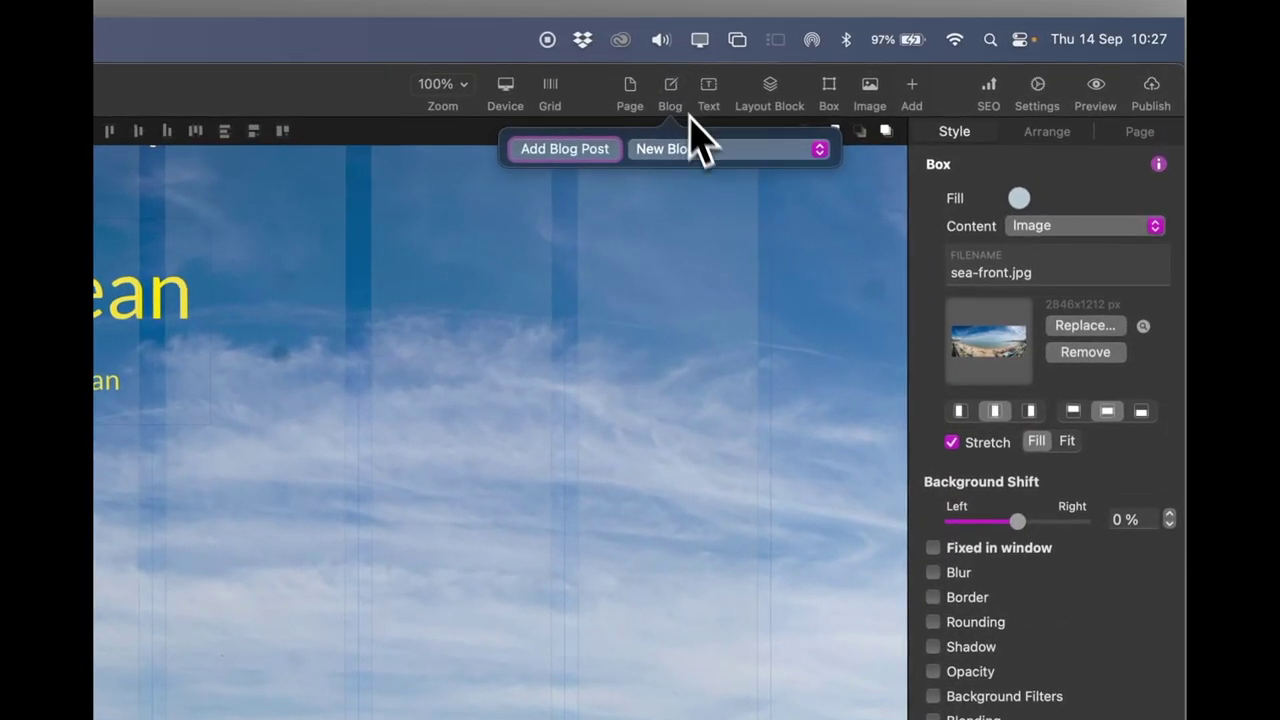
click(688, 150)
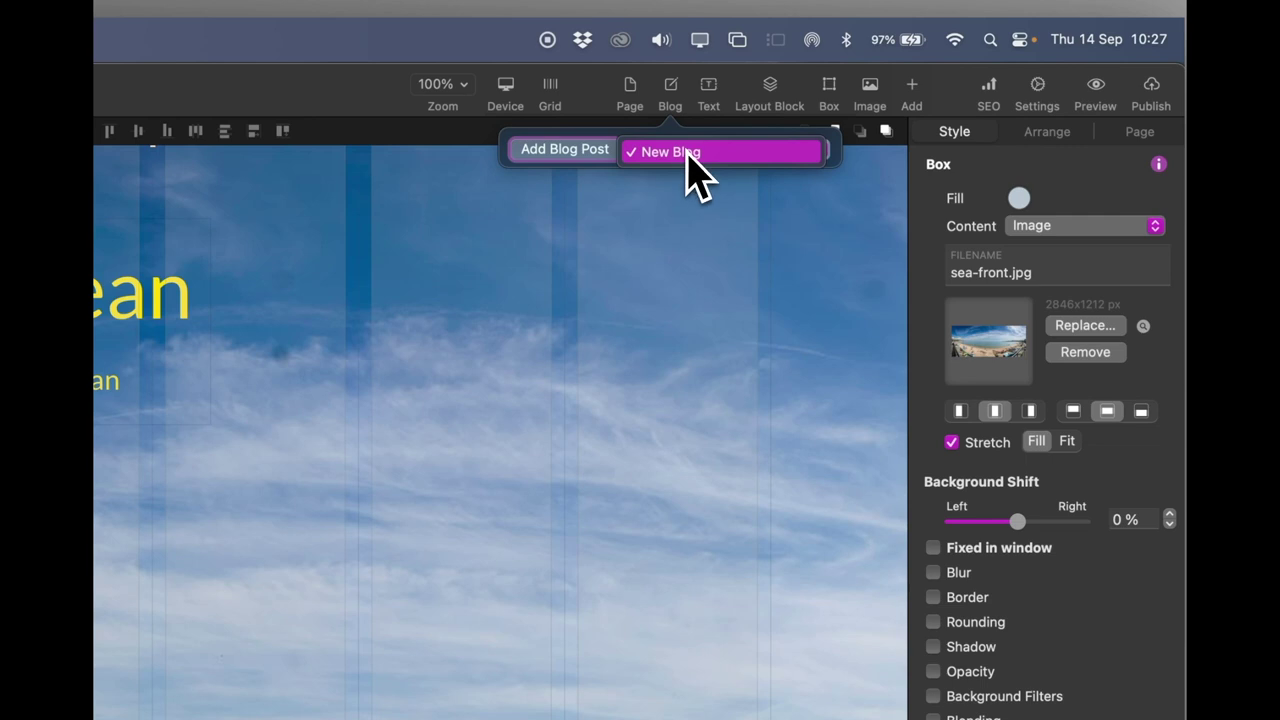
click(697, 150)
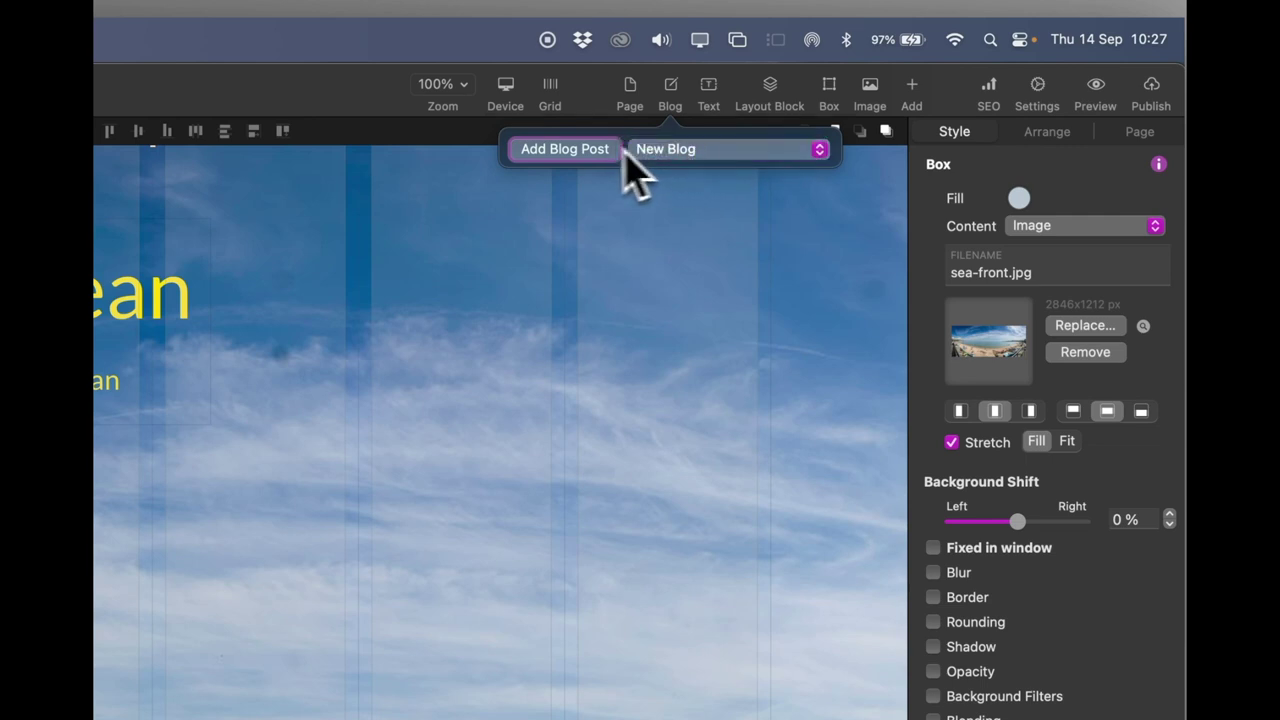
click(574, 152)
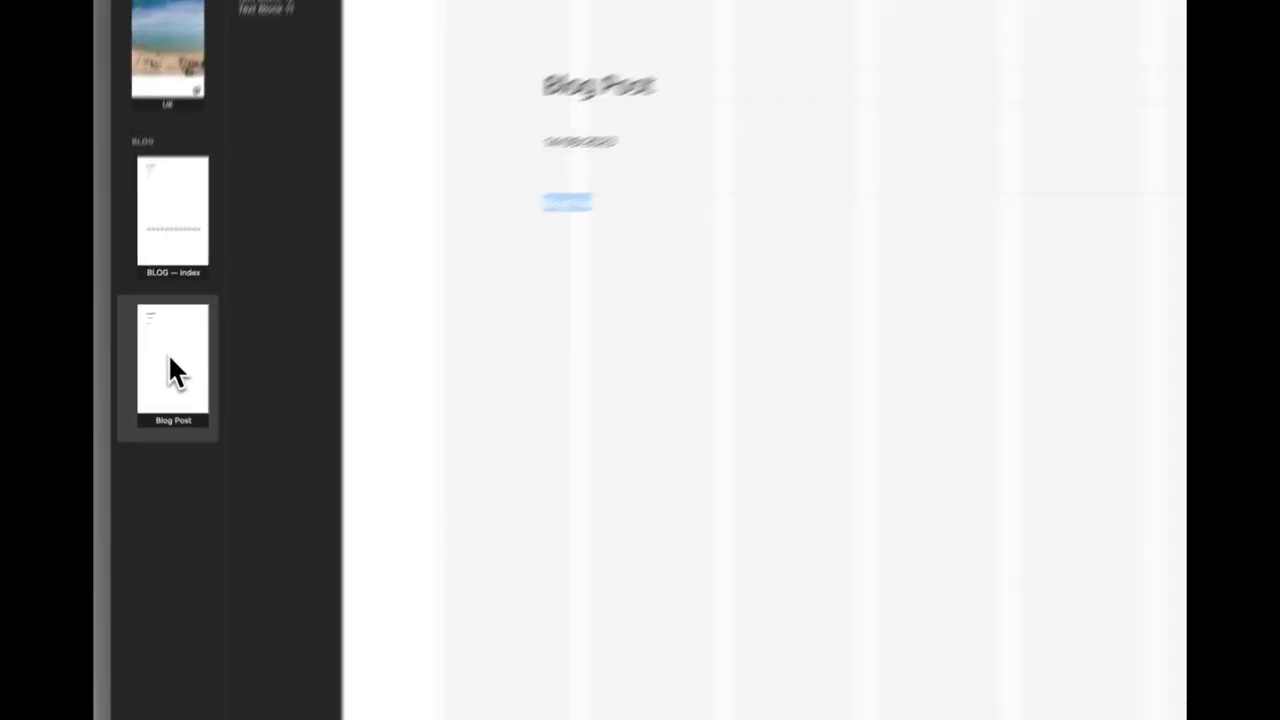
Review the new Blog Post and BLOG — Index pages in the Pages panel
click(155, 358)
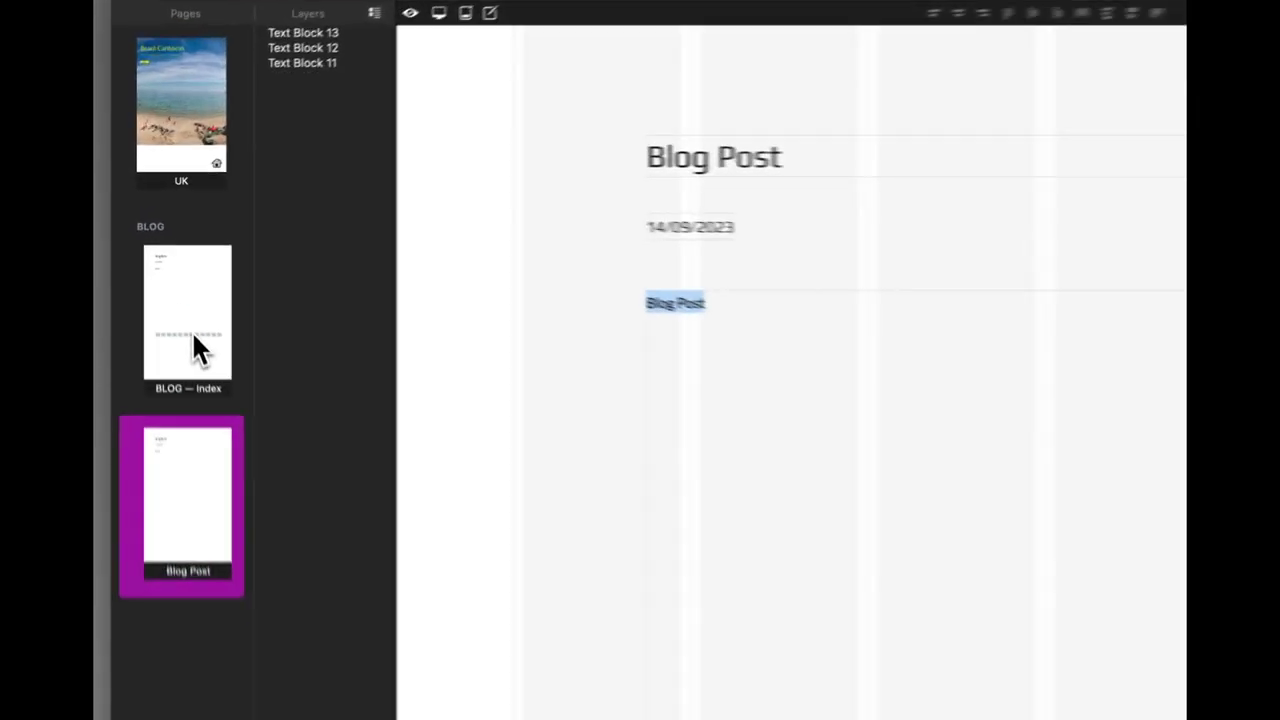
click(158, 268)
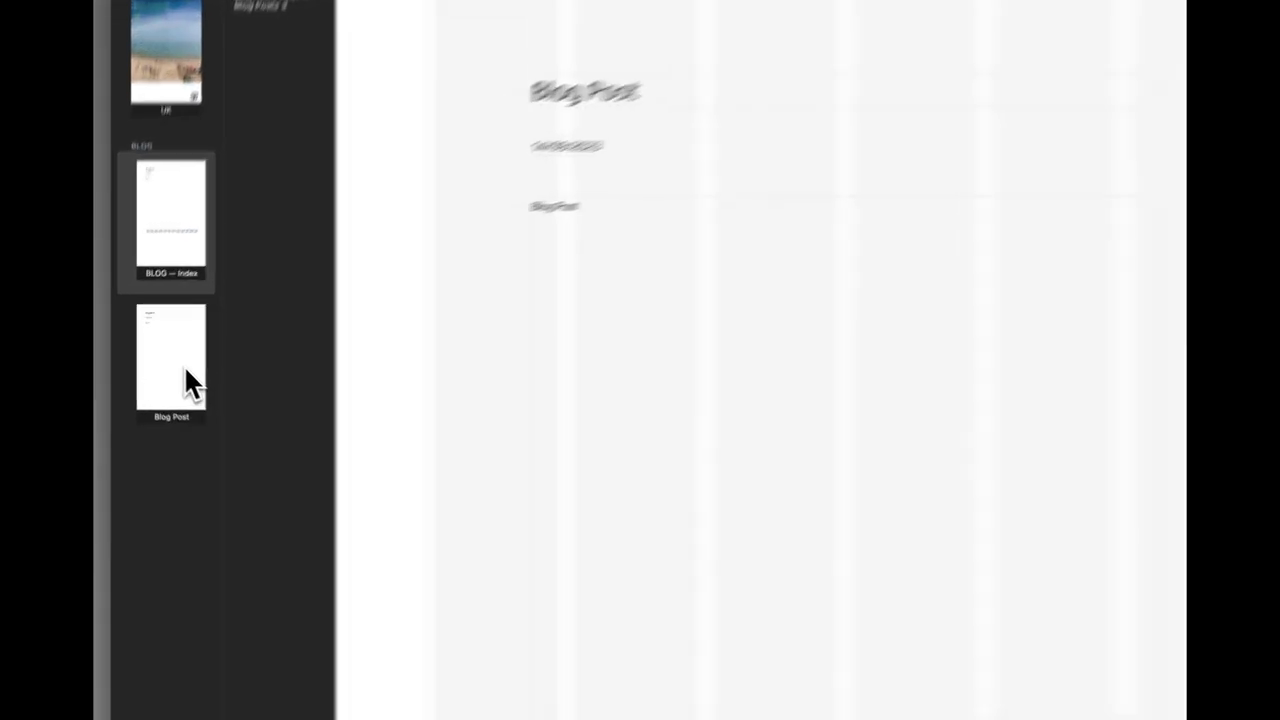
click(166, 364)
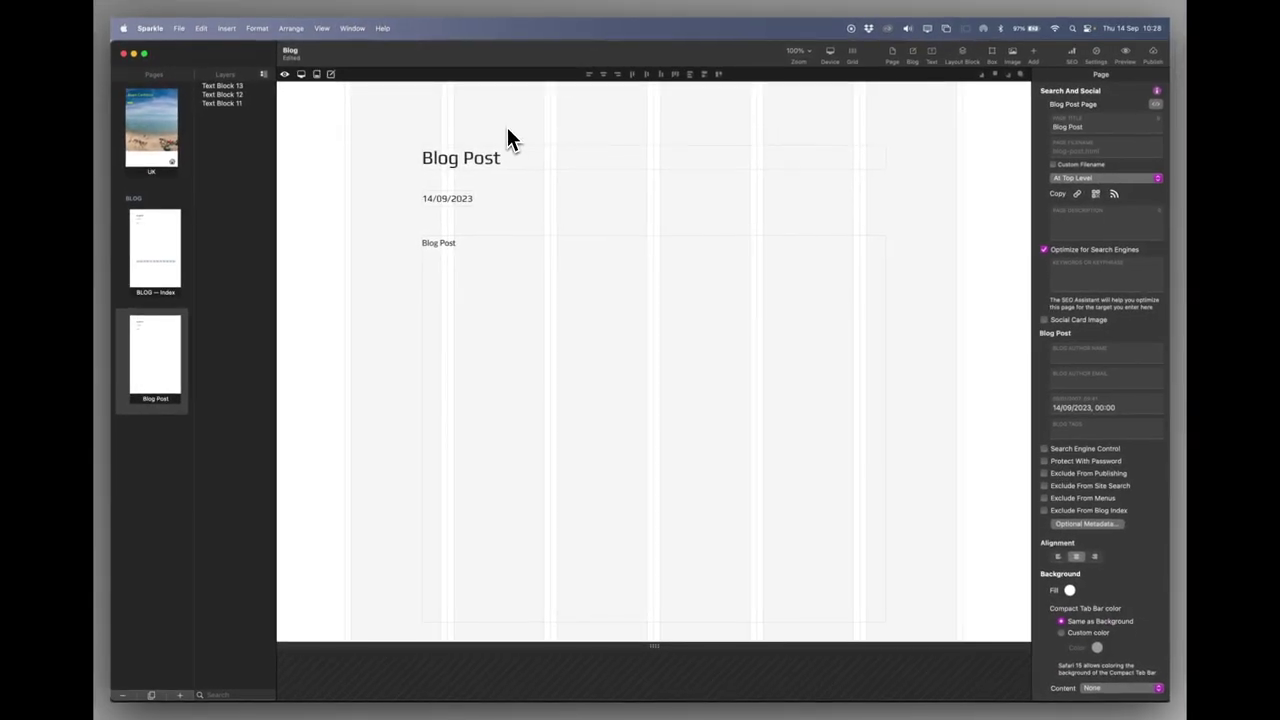
Set the post's Page Title to 'This is the first beach in Grenada'
click(480, 162)
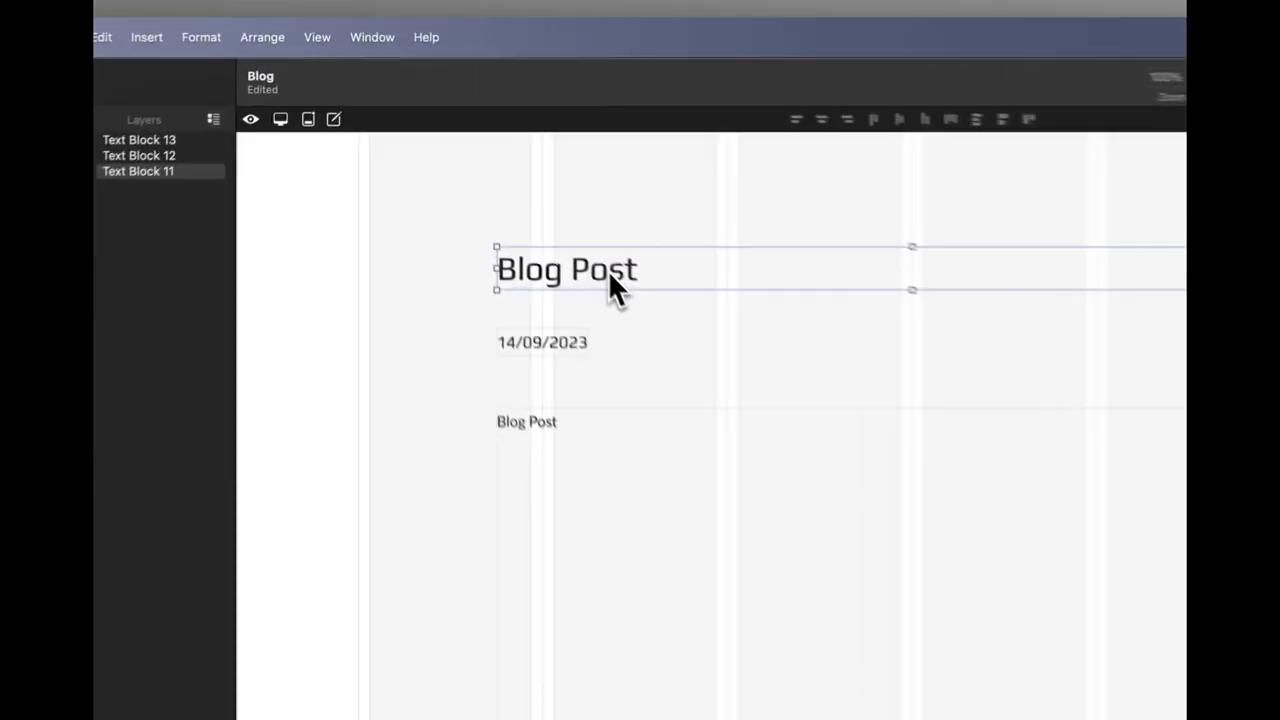
double_click(487, 163)
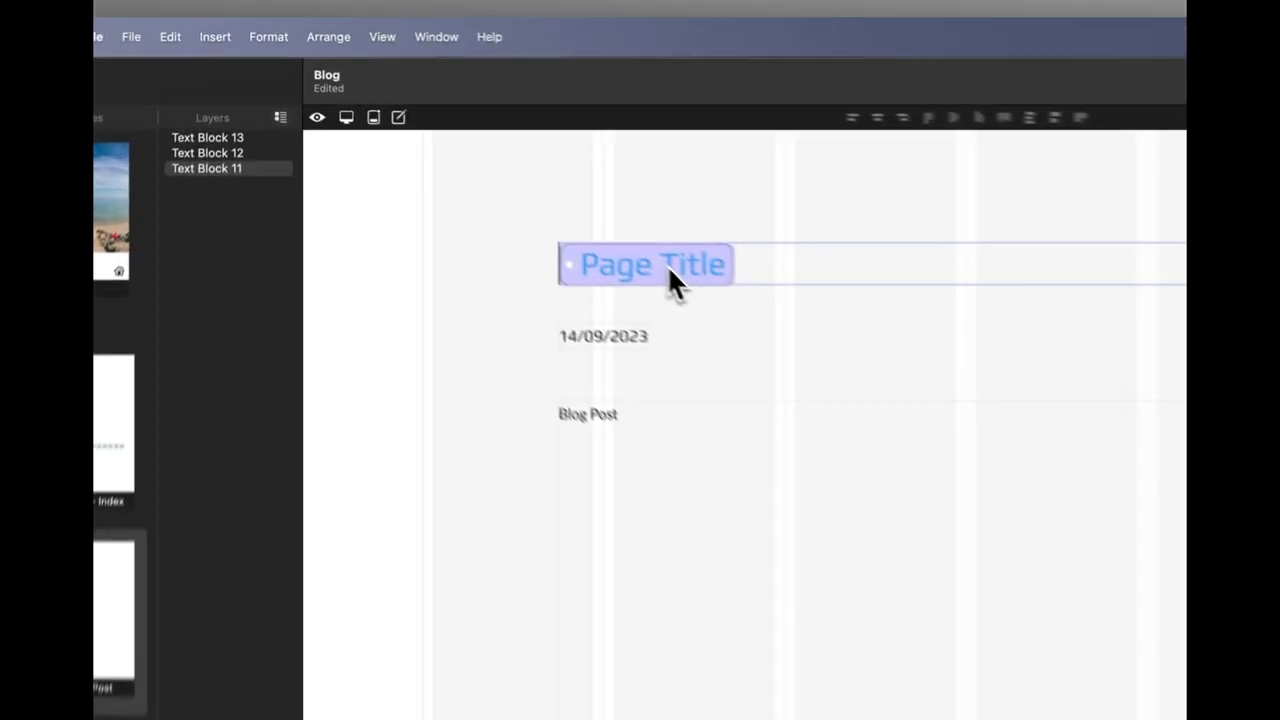
click(484, 159)
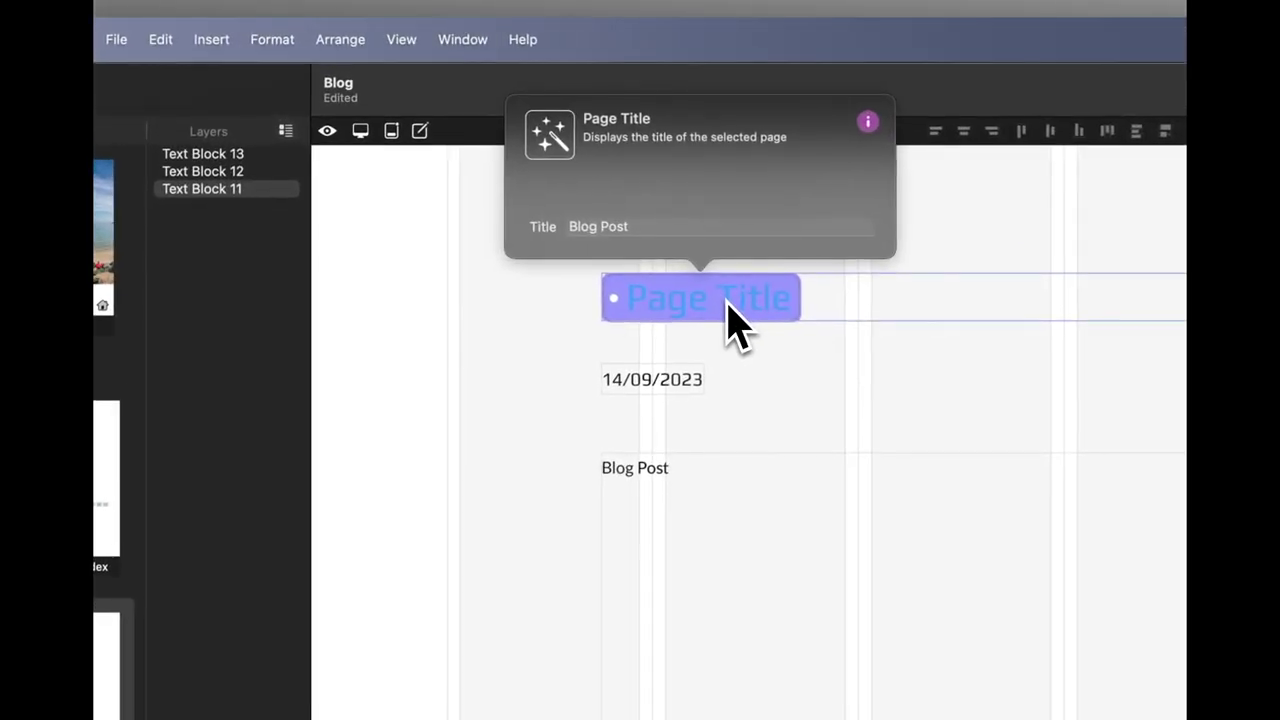
click(649, 226)
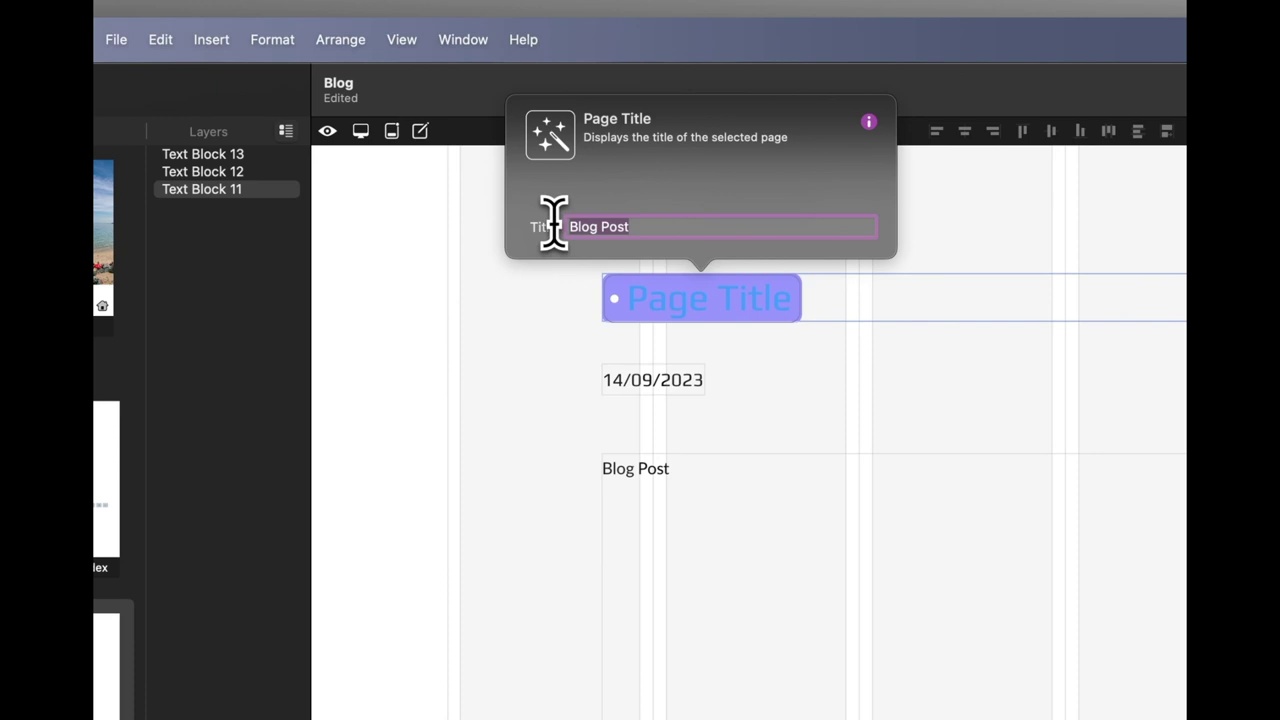
text(This is the)
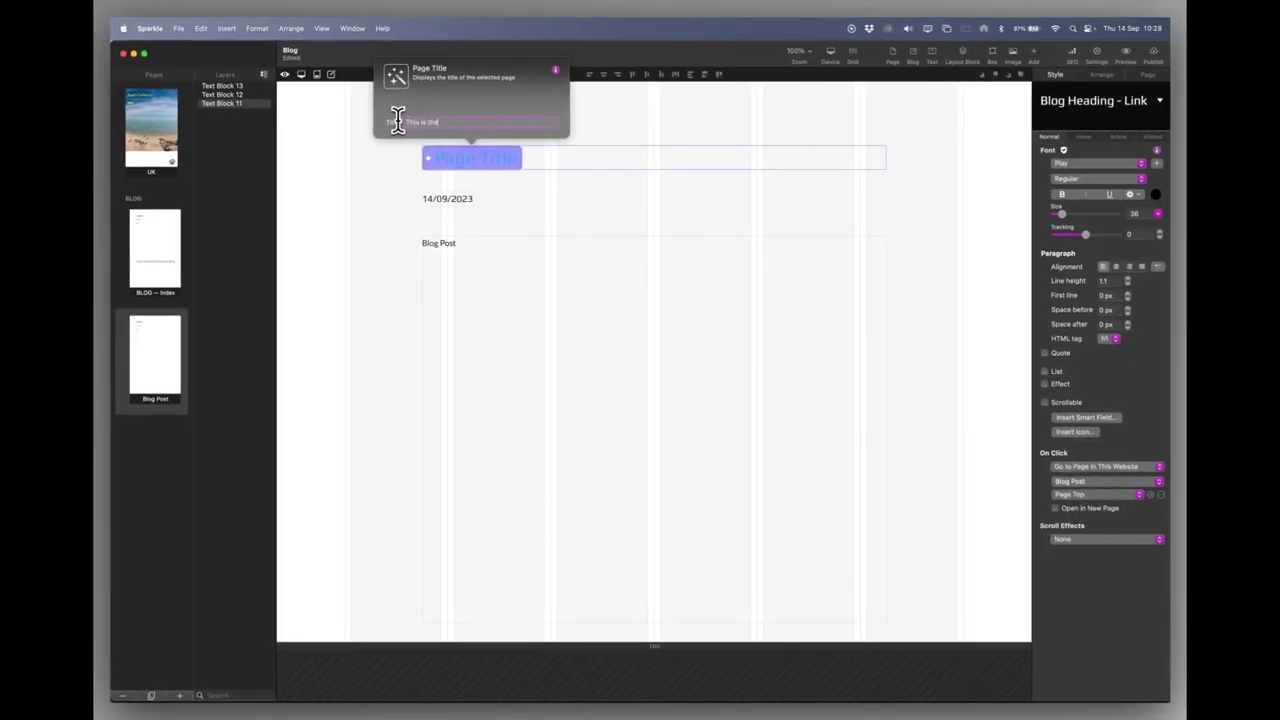
text( first beach)
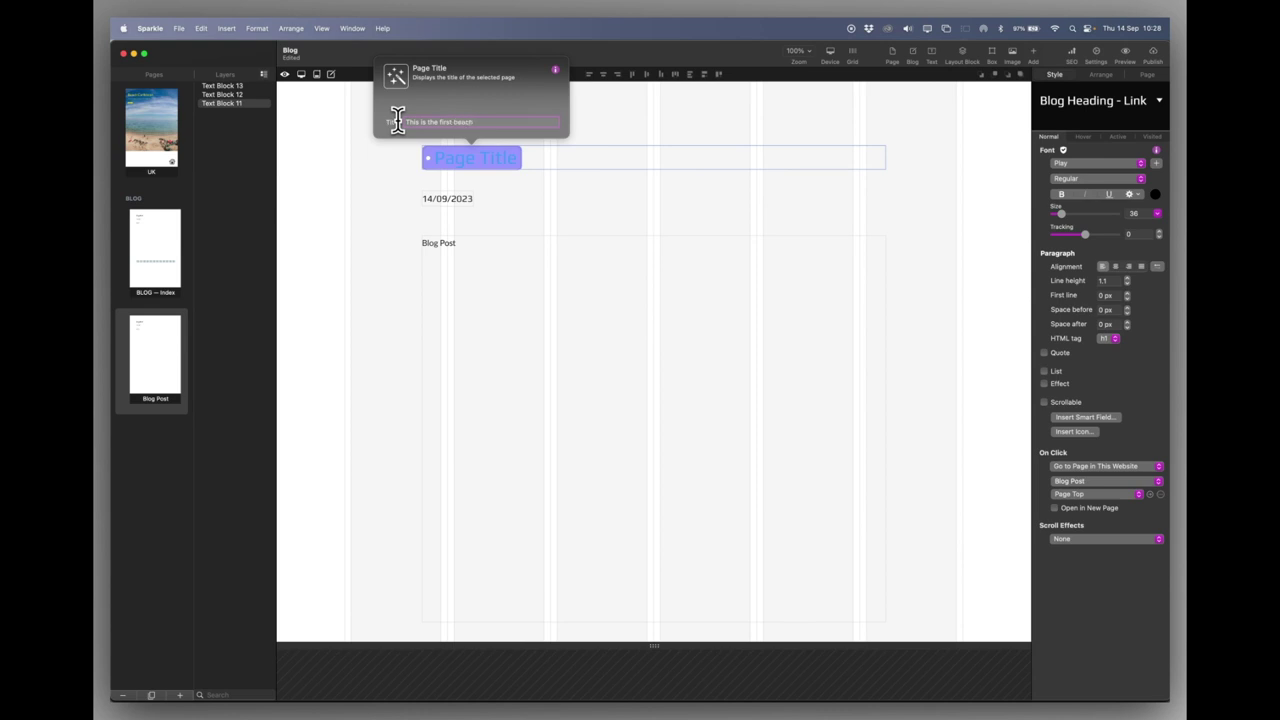
text( in Gl)
text(enada)
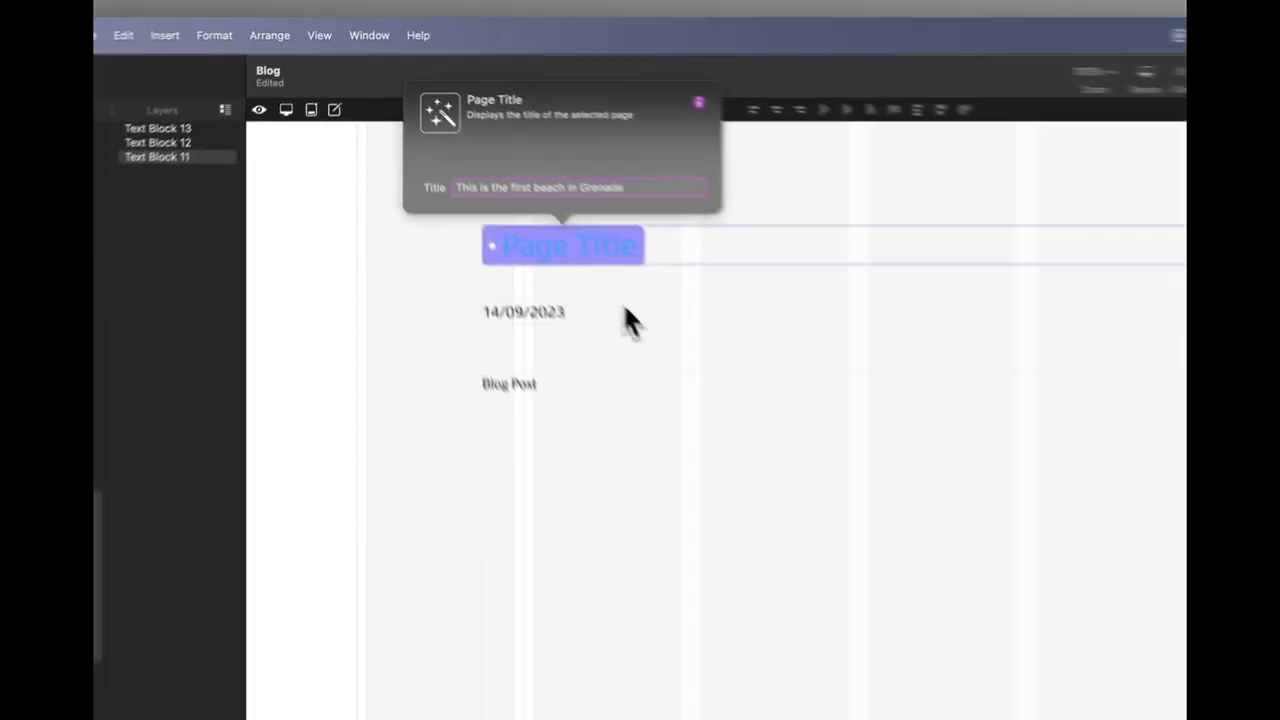
key(Return)
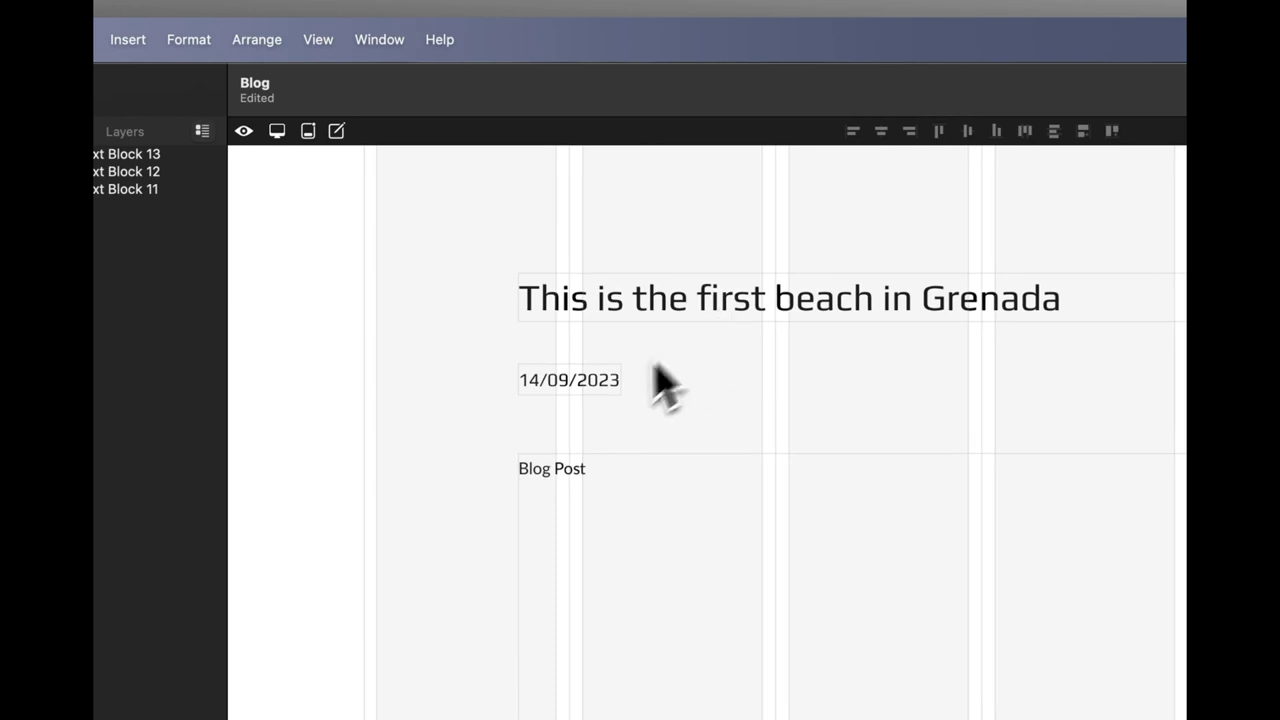
click(585, 389)
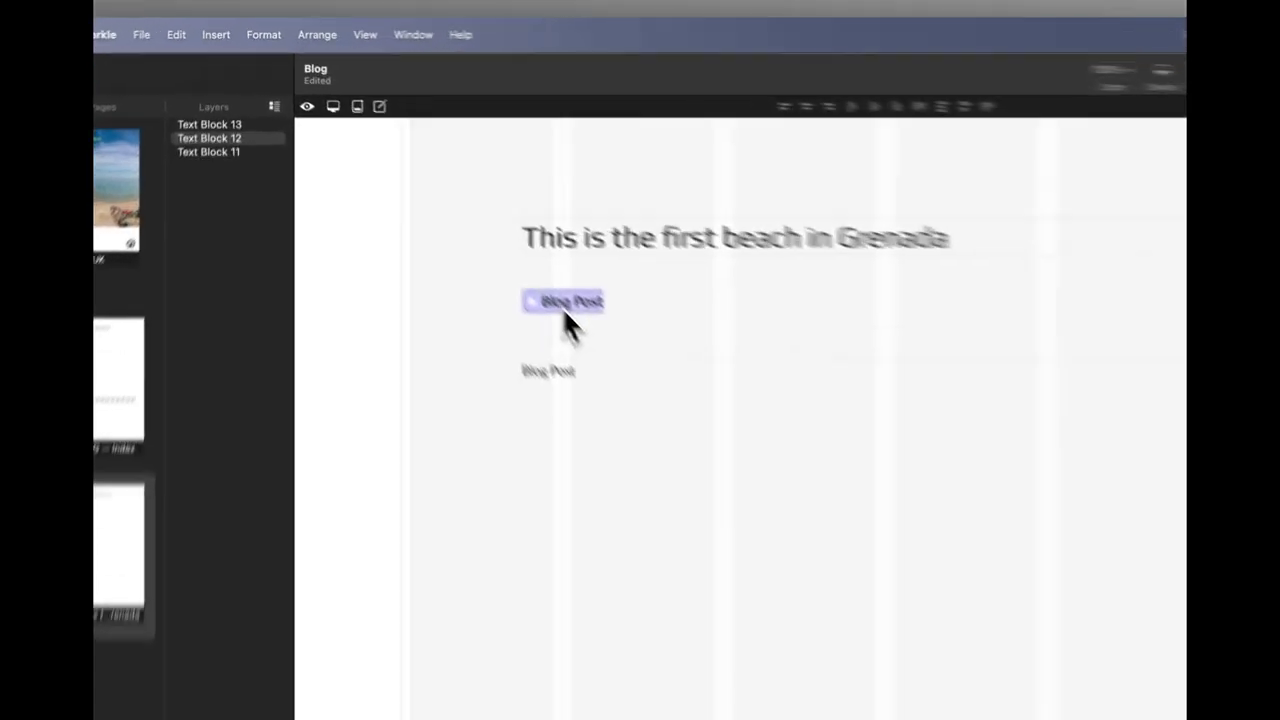
Widen the post date's text box and give it a larger font size
click(448, 203)
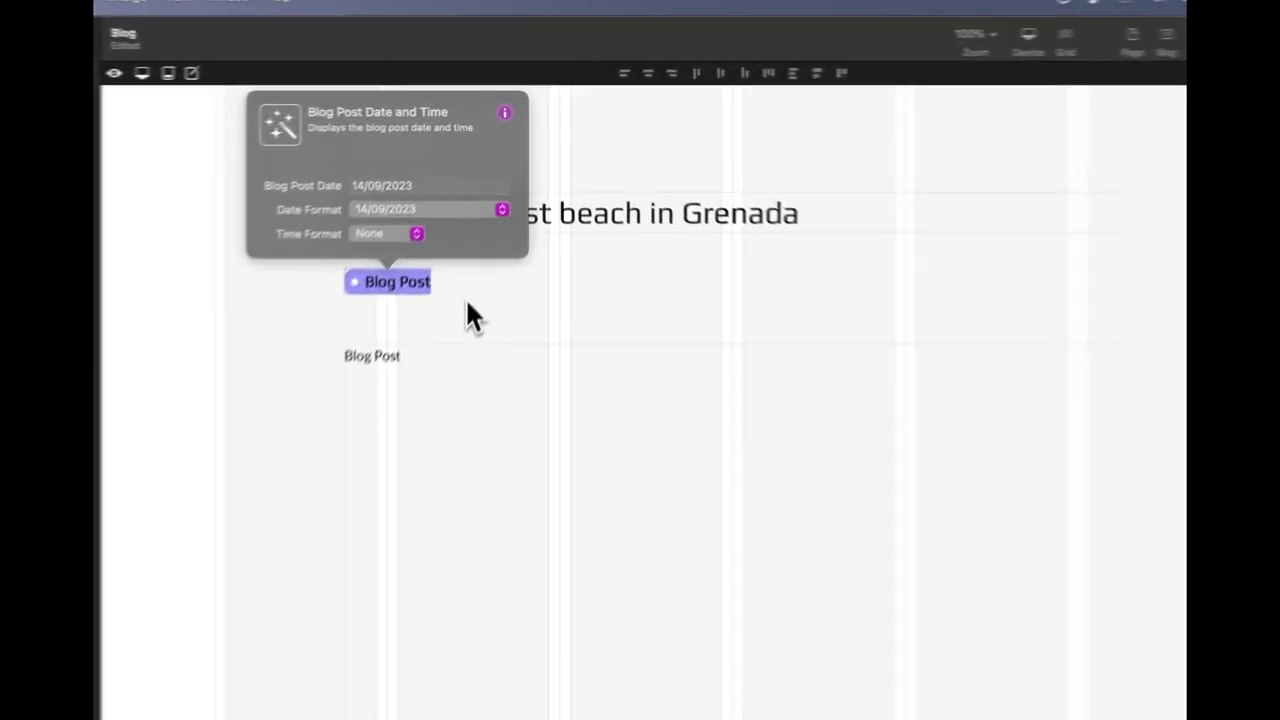
click(495, 212)
click(472, 207)
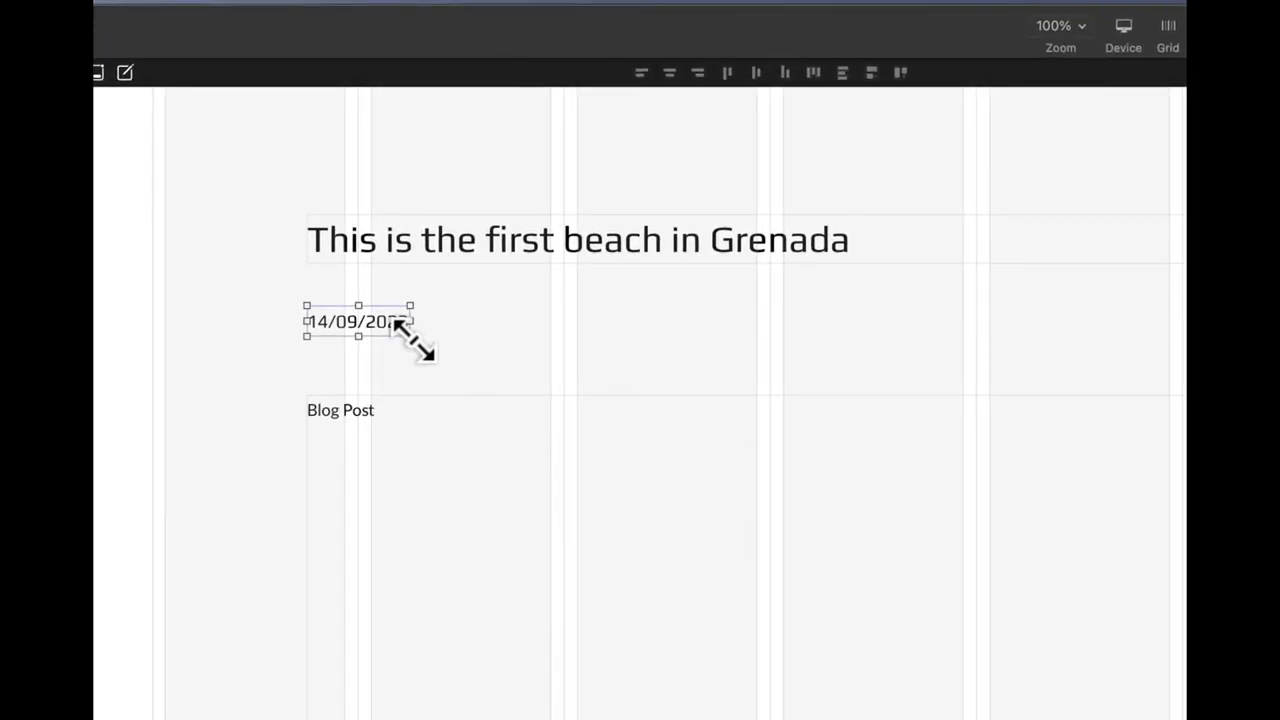
drag(414, 340, 460, 346)
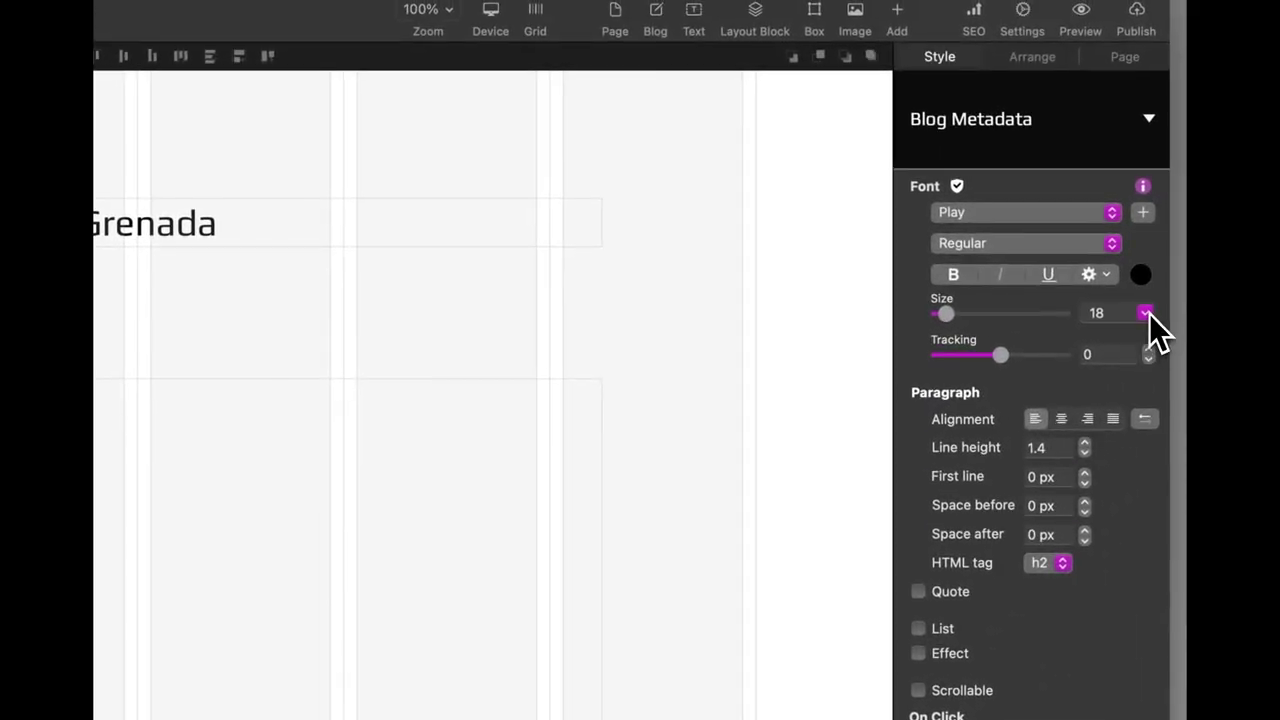
click(1146, 313)
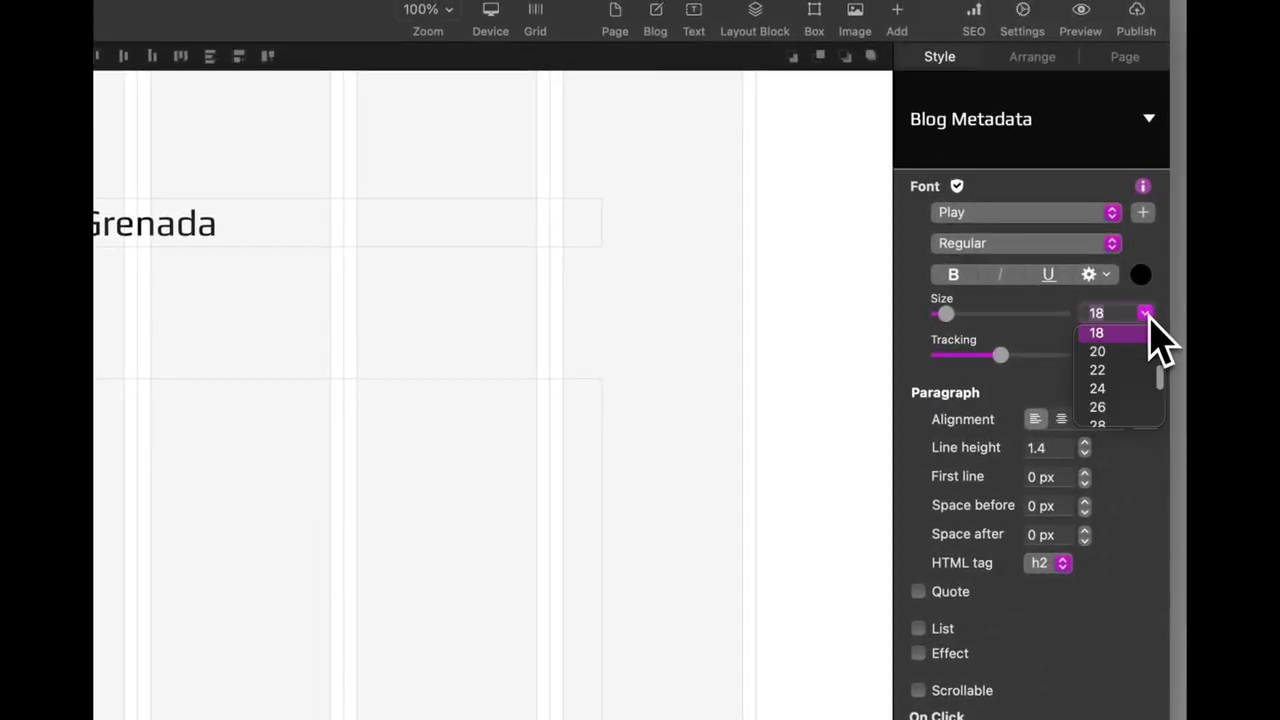
click(1111, 366)
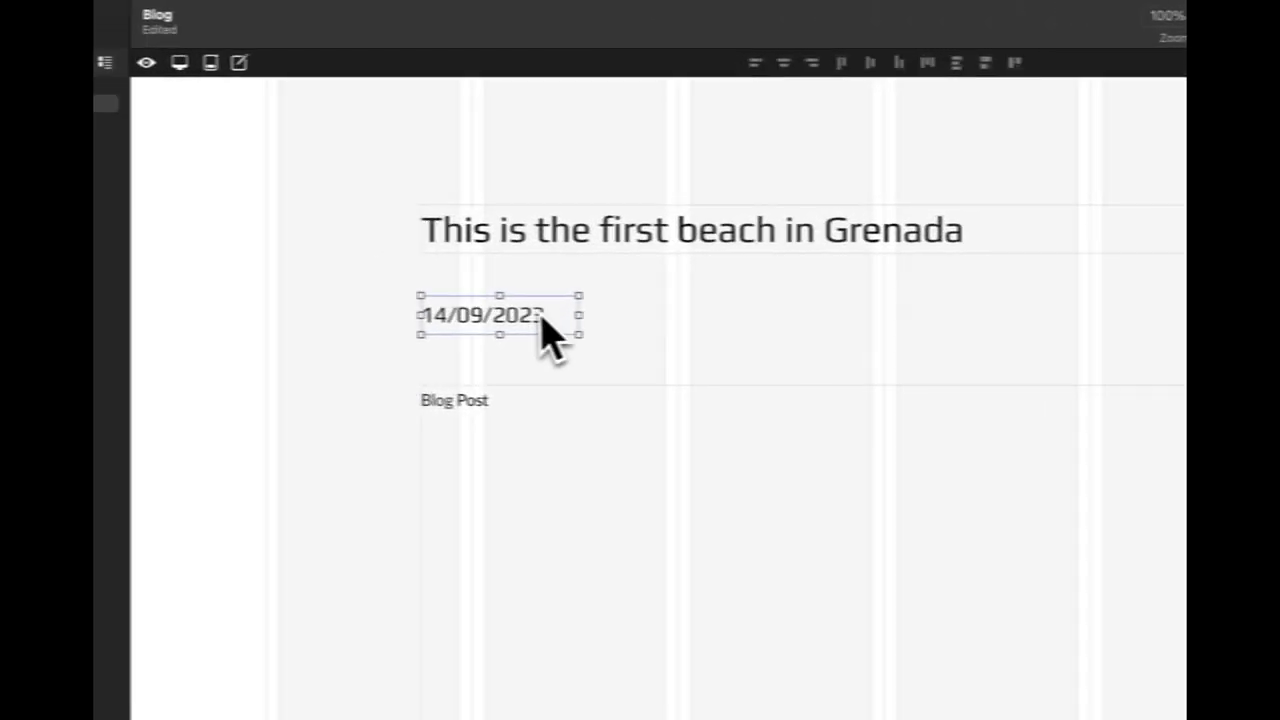
Move the date and body text up directly beneath the title
drag(211, 308, 215, 277)
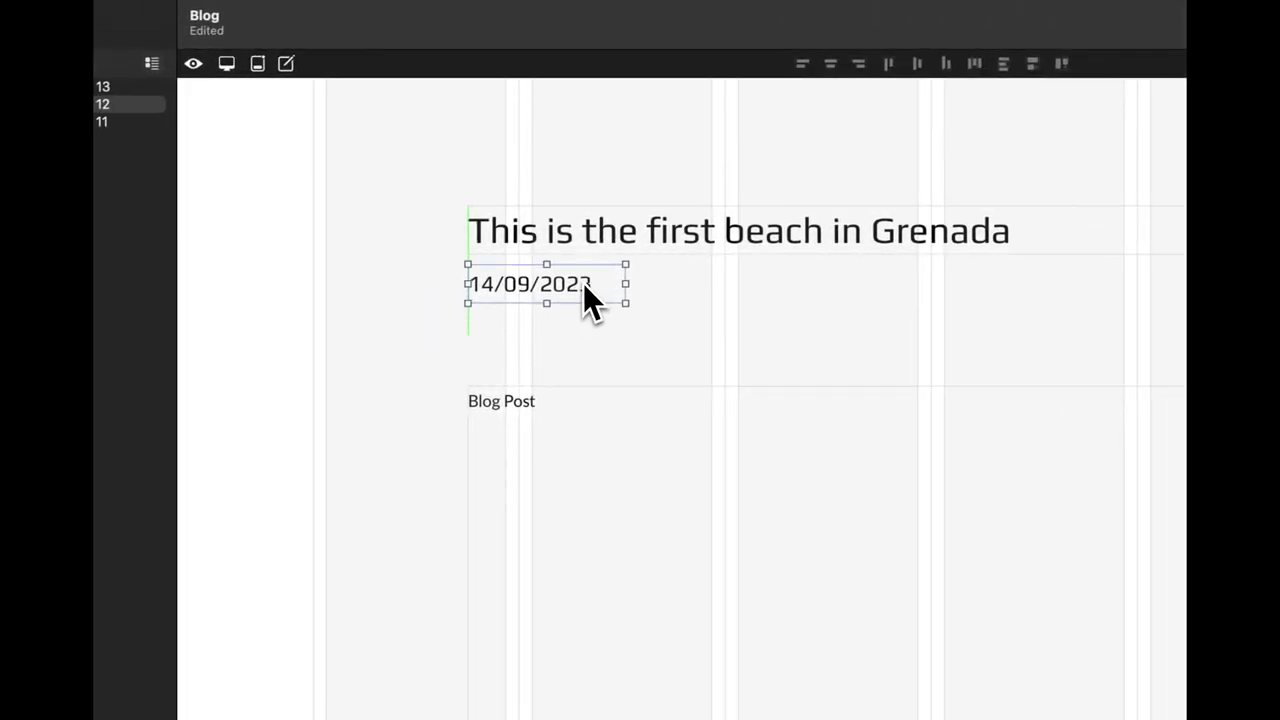
drag(583, 283, 583, 286)
drag(600, 444, 599, 406)
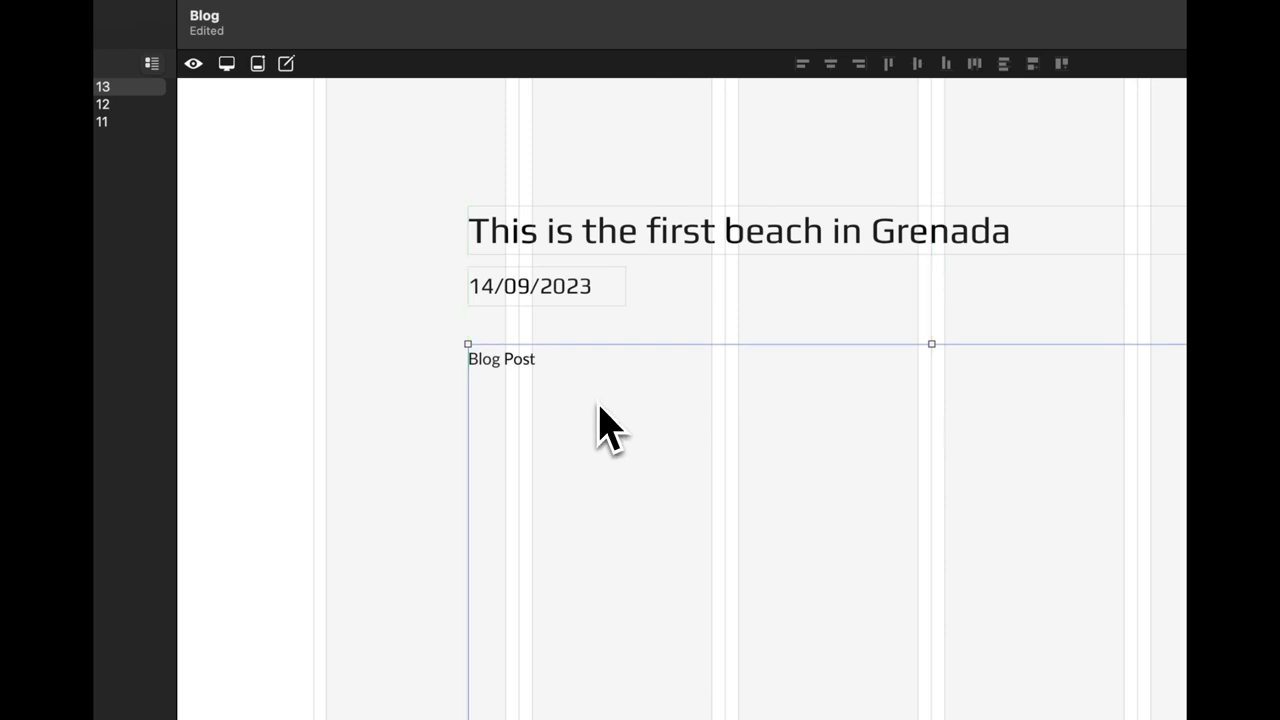
click(699, 317)
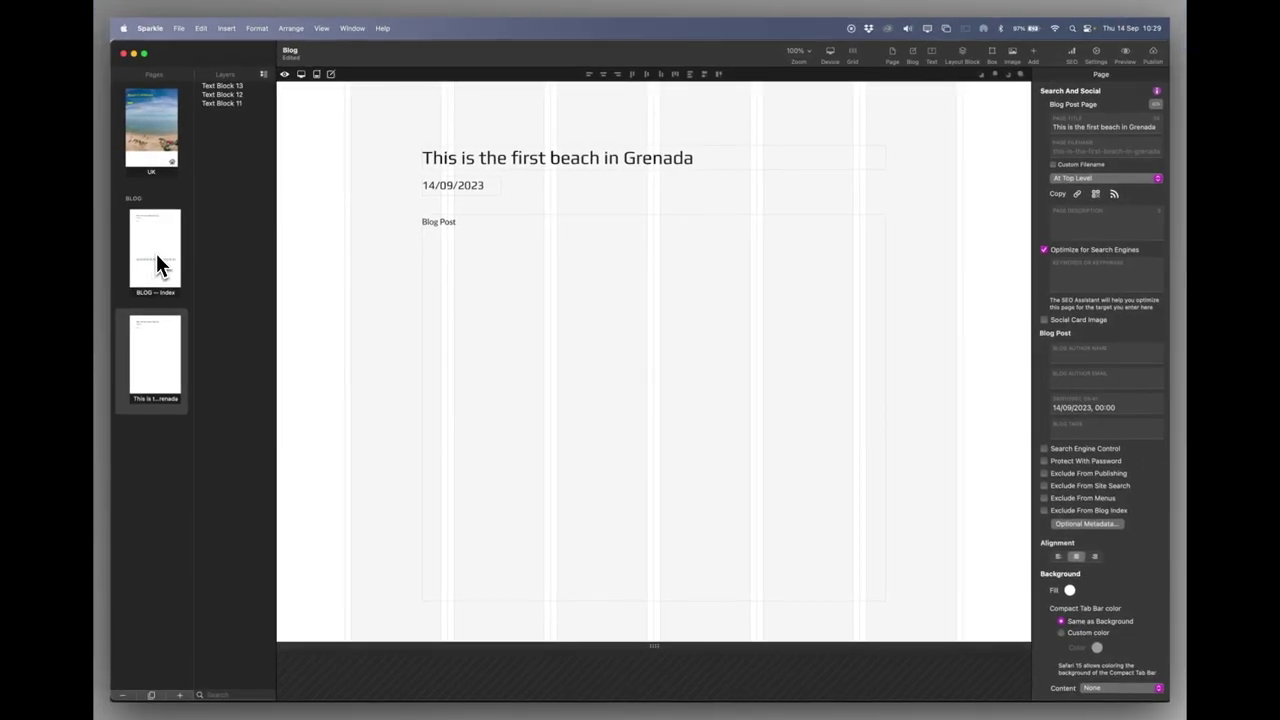
click(157, 255)
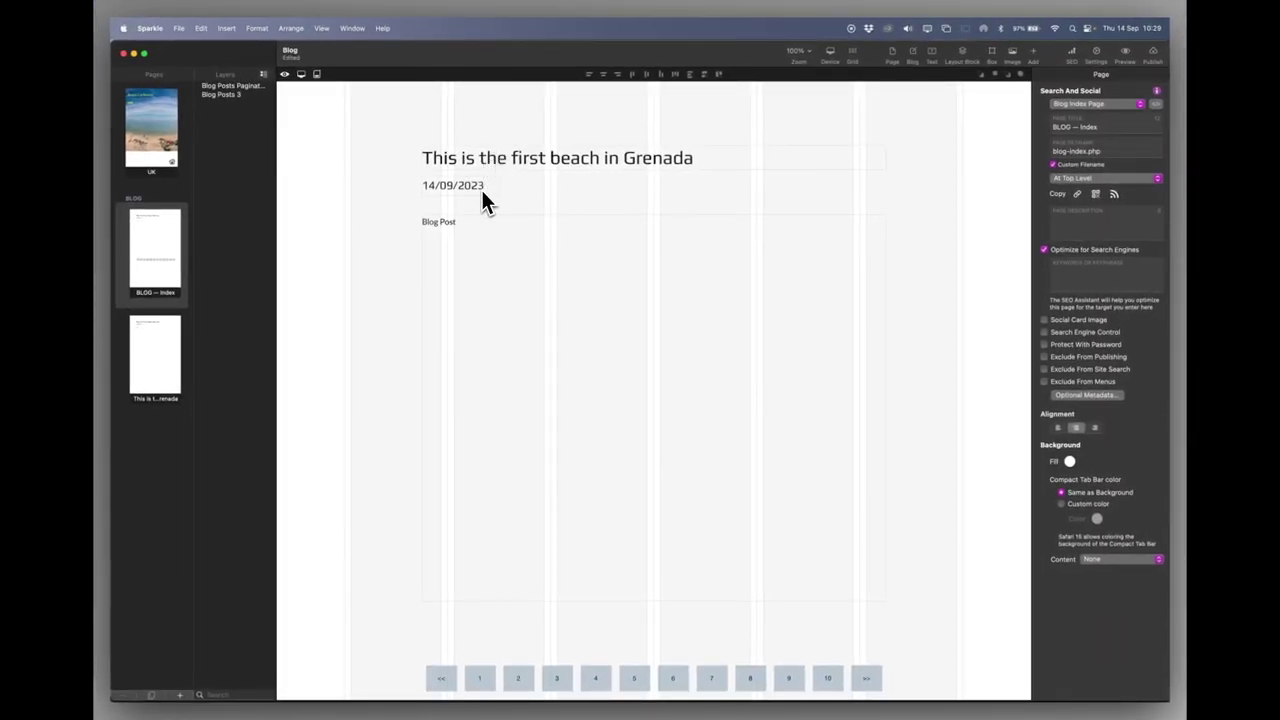
Replace the Grenada post's placeholder body with sample Lorem Ipsum text
click(152, 364)
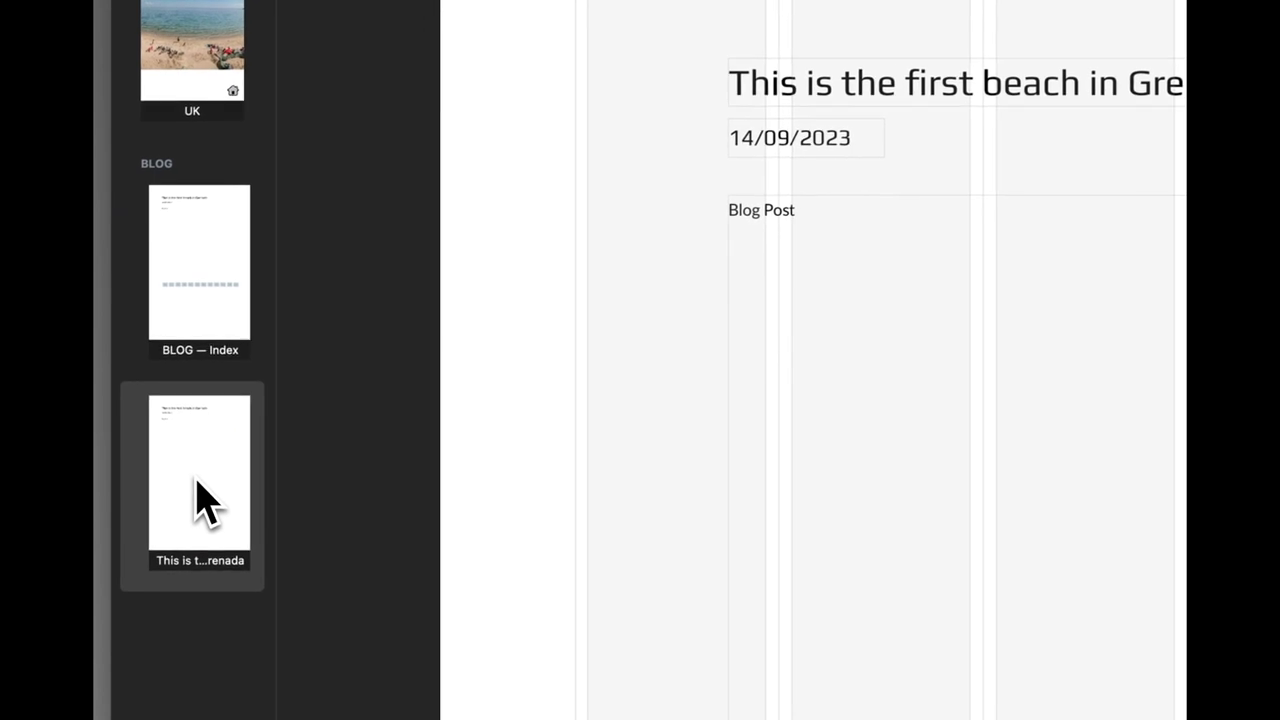
click(757, 212)
double_click(754, 210)
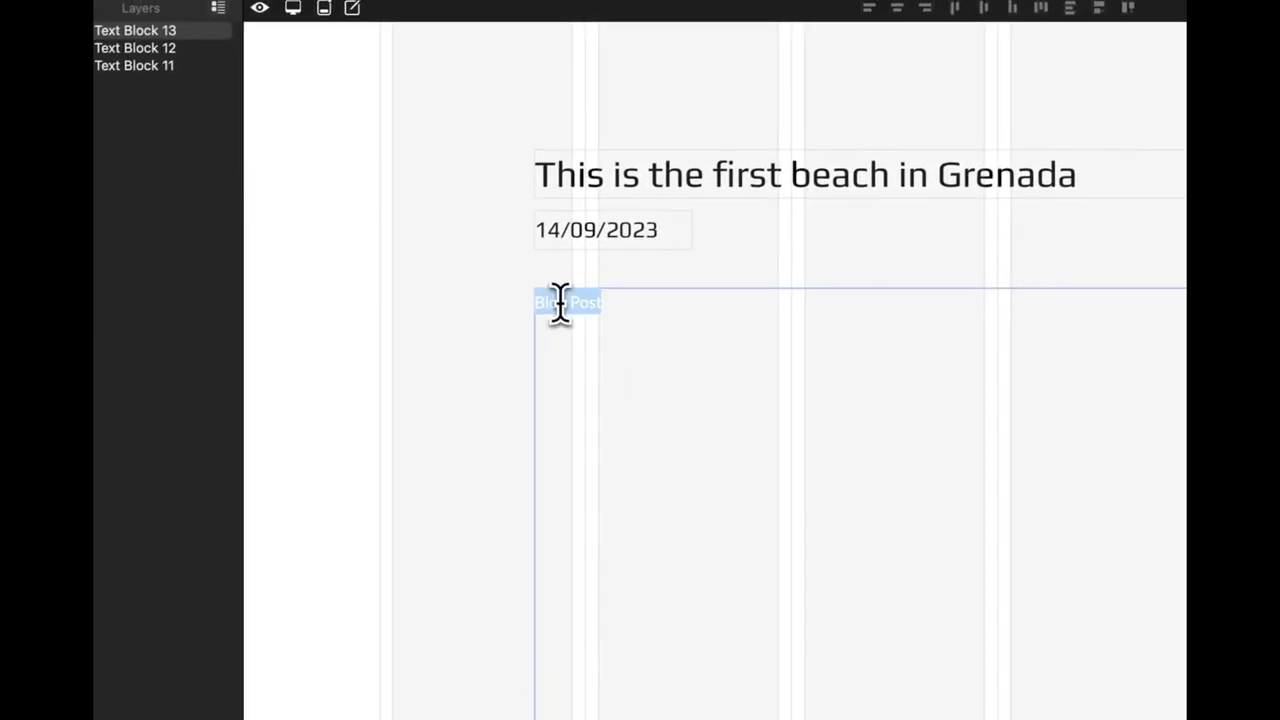
key(BackSpace)
key(super+v)
click(629, 443)
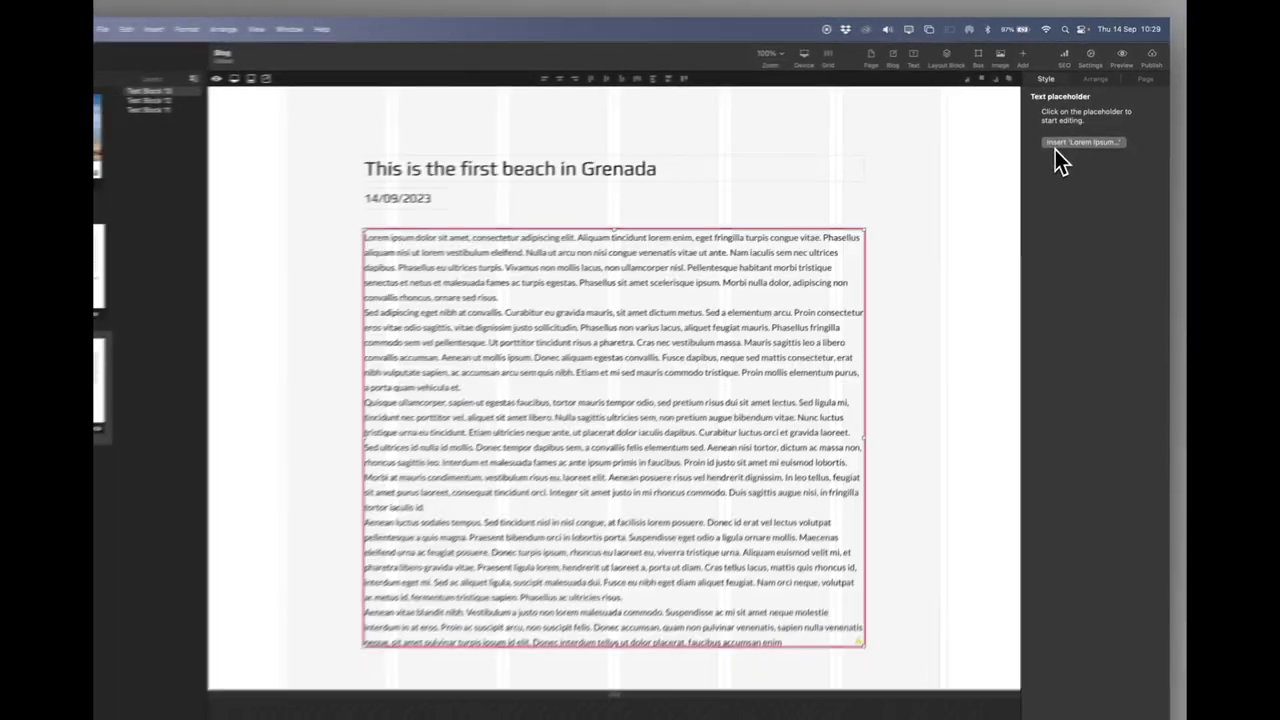
click(1020, 246)
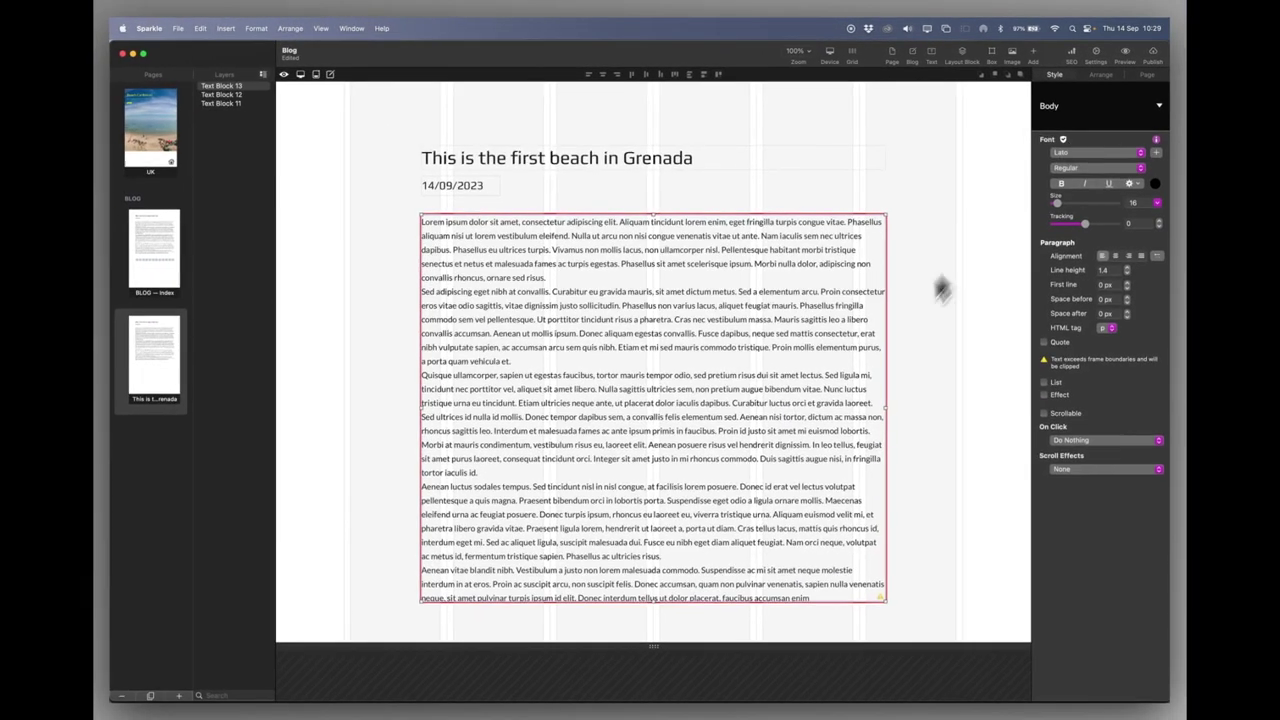
Lengthen the page and body block, and narrow the block to free space on the right
scroll(755, 428, down, 2)
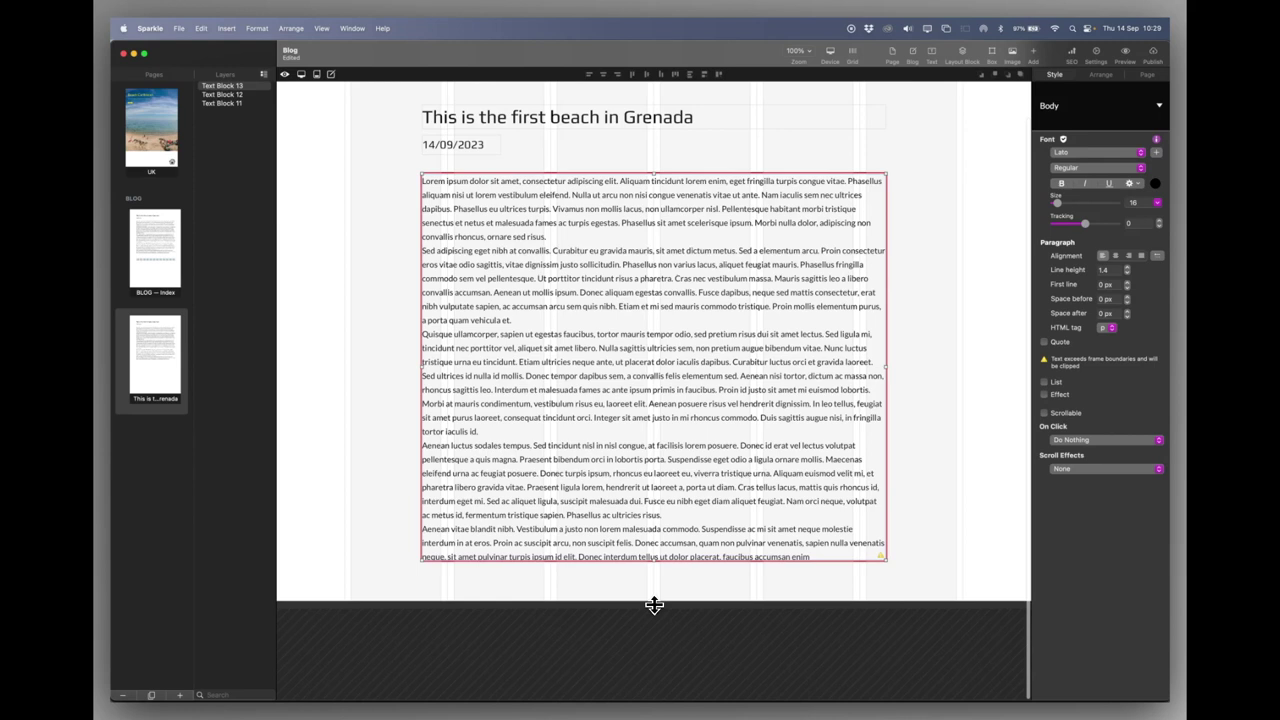
drag(654, 605, 623, 509)
scroll(623, 477, up, 5)
click(627, 460)
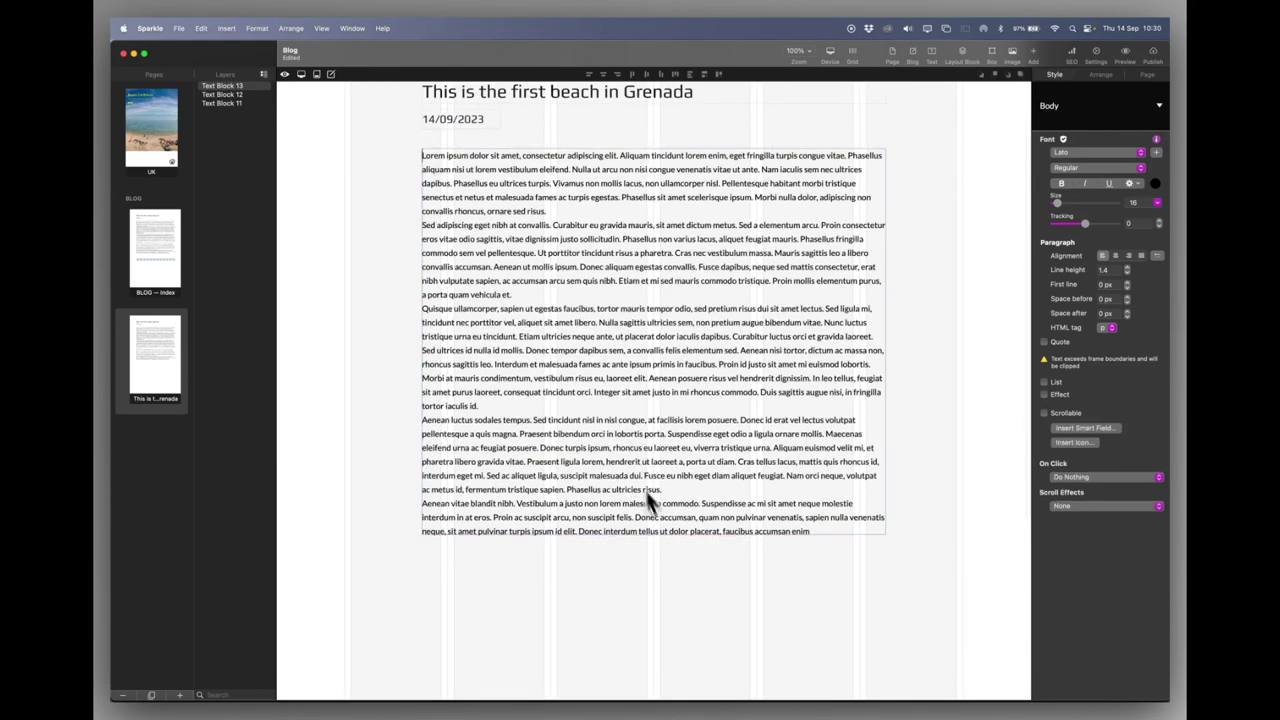
key(Escape)
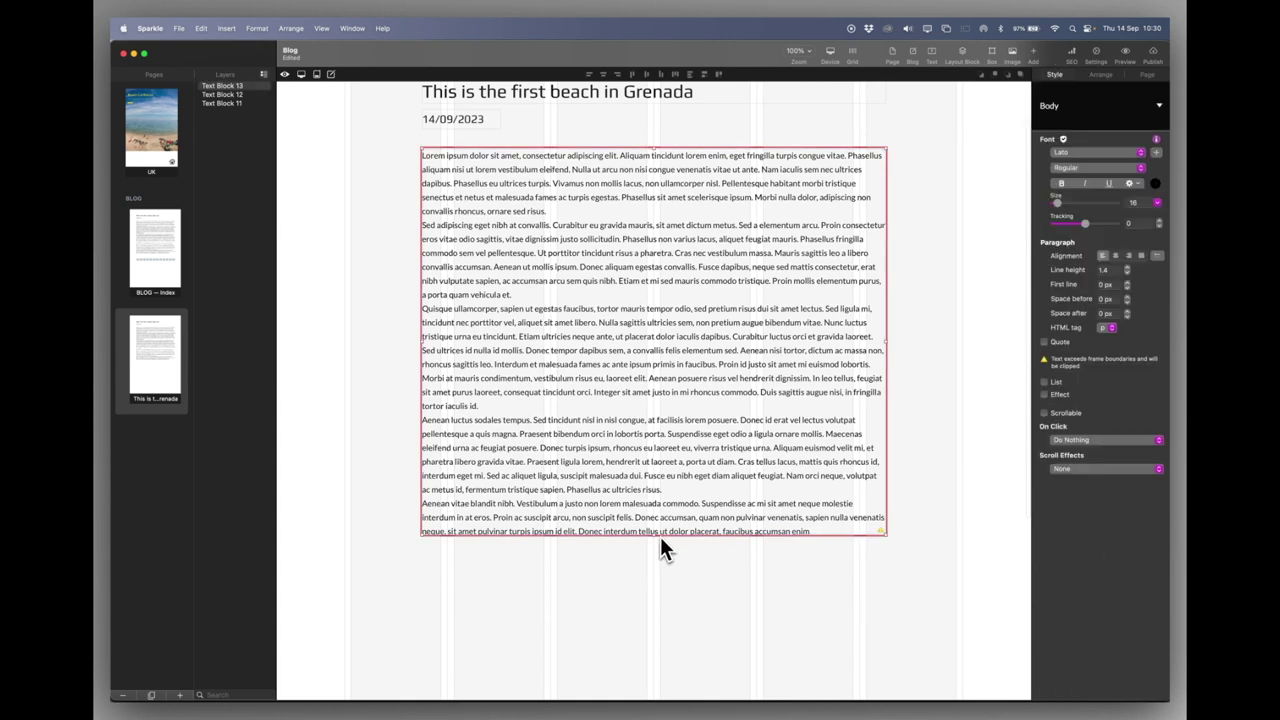
drag(653, 536, 651, 646)
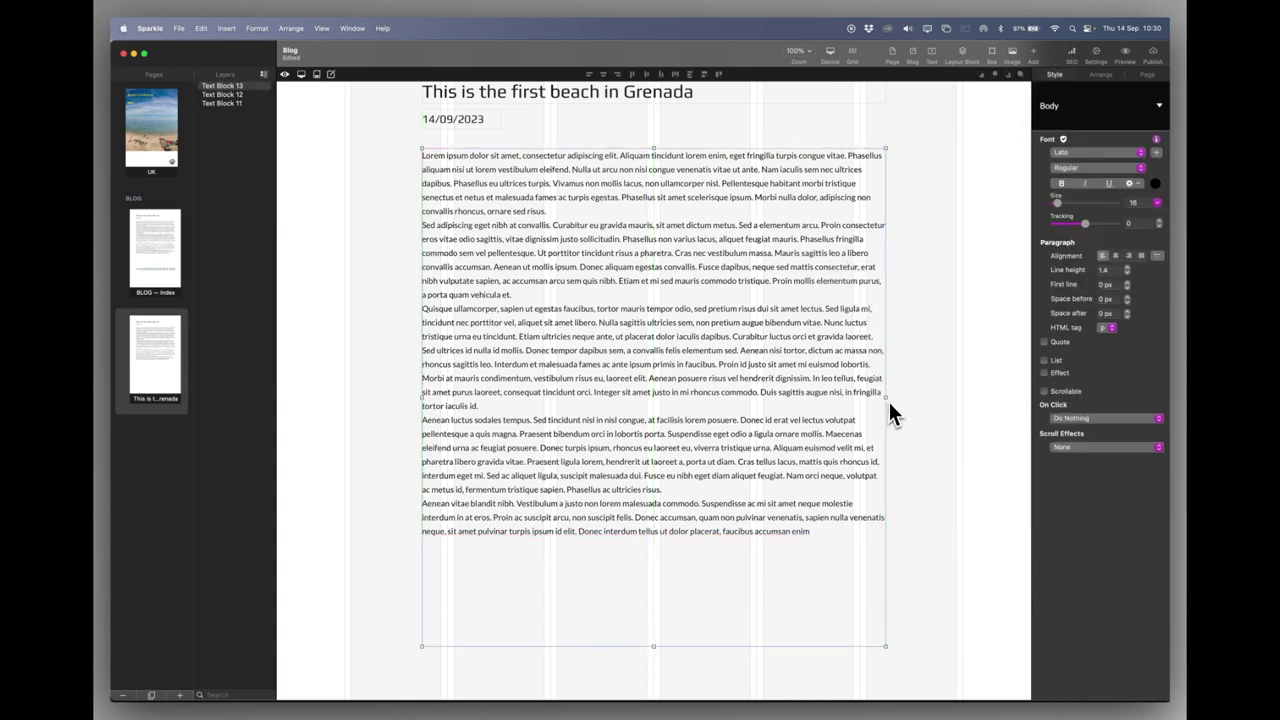
drag(886, 398, 766, 403)
scroll(763, 403, down, 5)
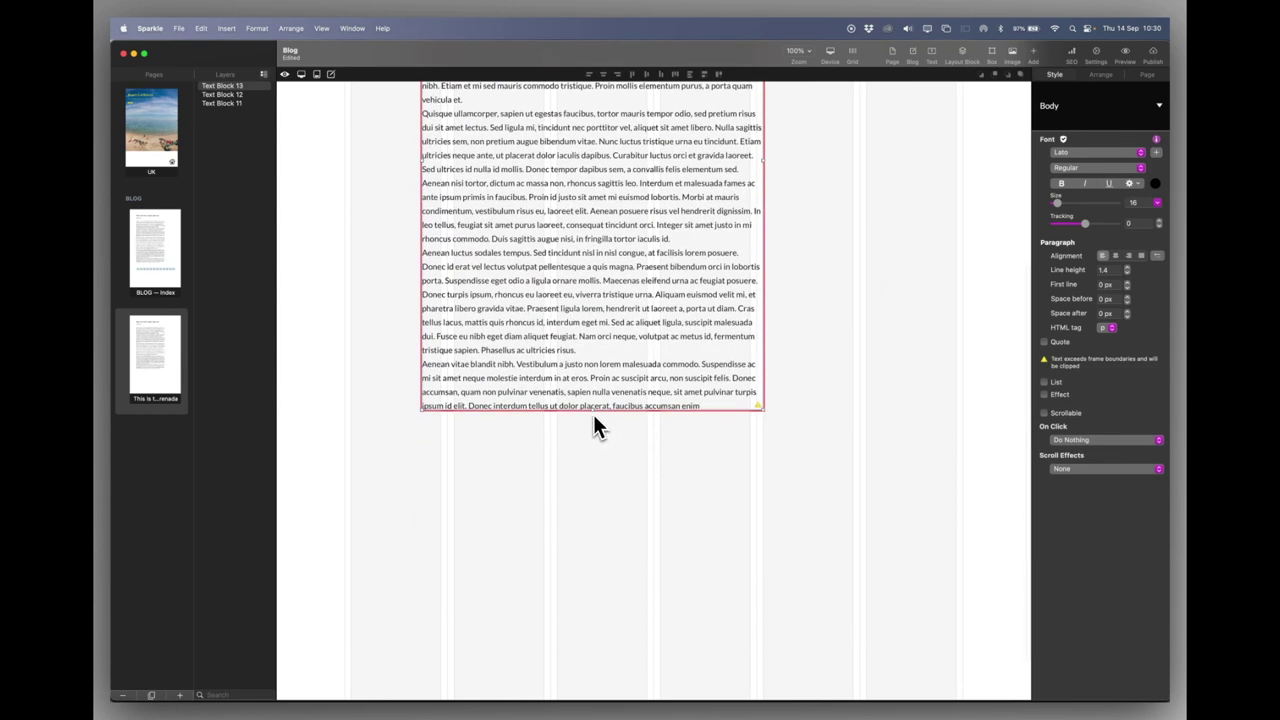
drag(593, 410, 580, 494)
scroll(646, 329, up, 6)
Insert an image placeholder beside the body text and enlarge it leftwards and downwards
click(795, 300)
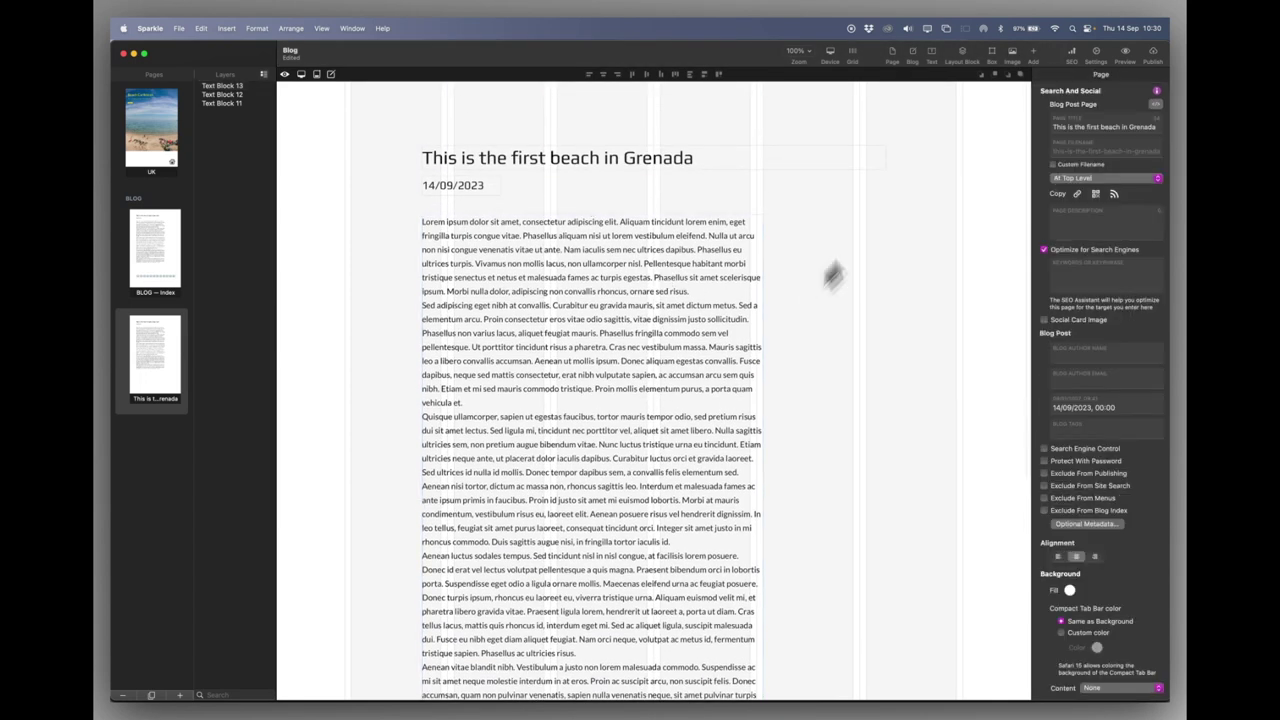
click(1013, 52)
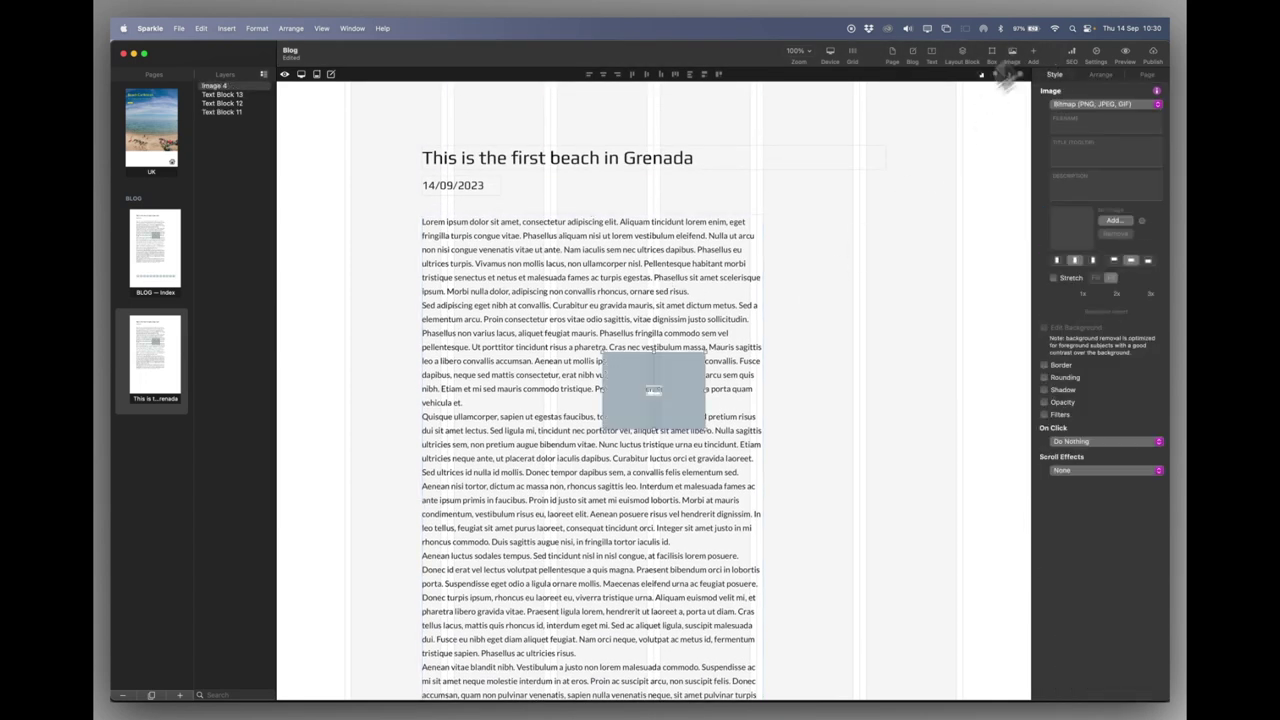
drag(673, 361, 931, 238)
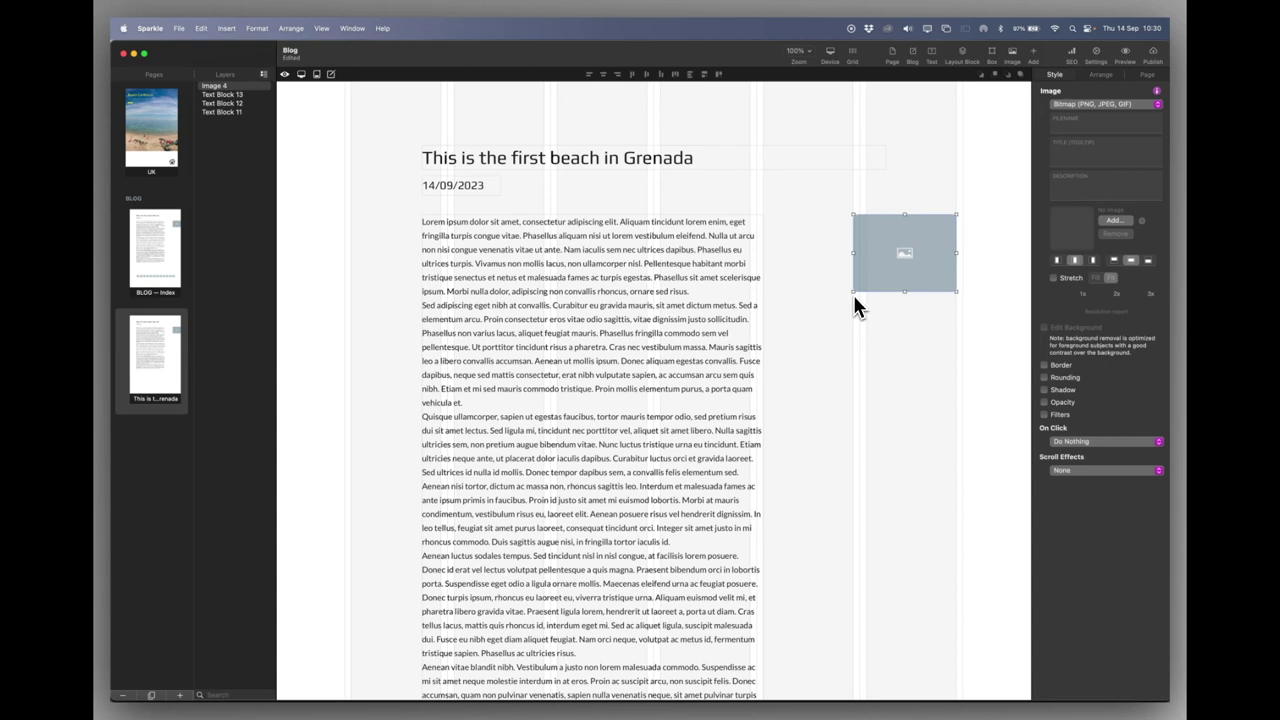
drag(853, 295, 622, 460)
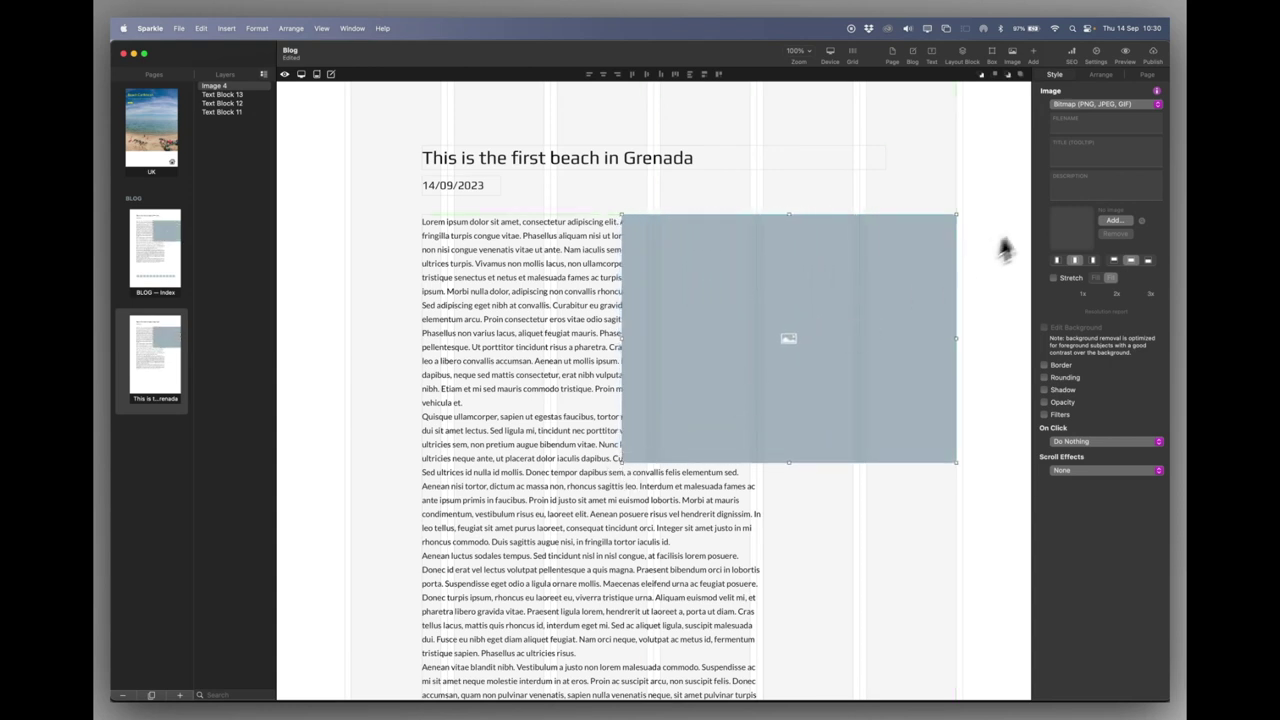
Turn on Wrap Text and fill the image with a turquoise stock beach photo set to Fill
click(1101, 76)
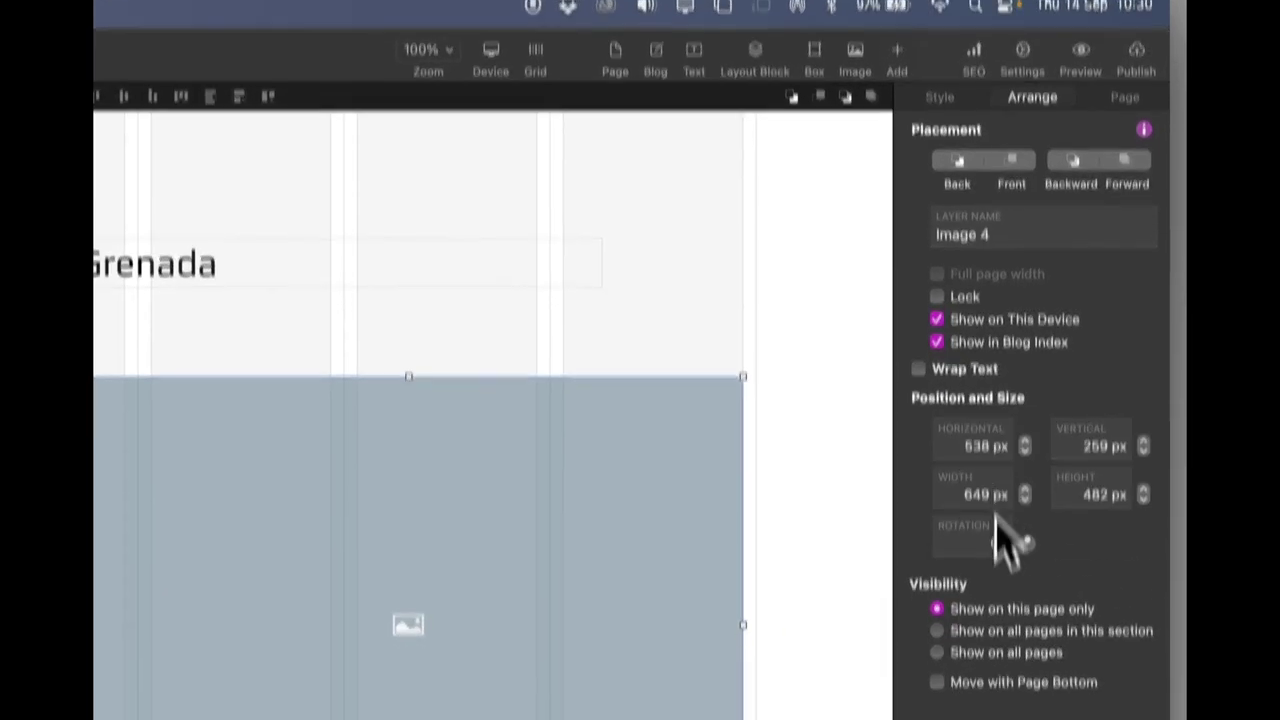
click(918, 368)
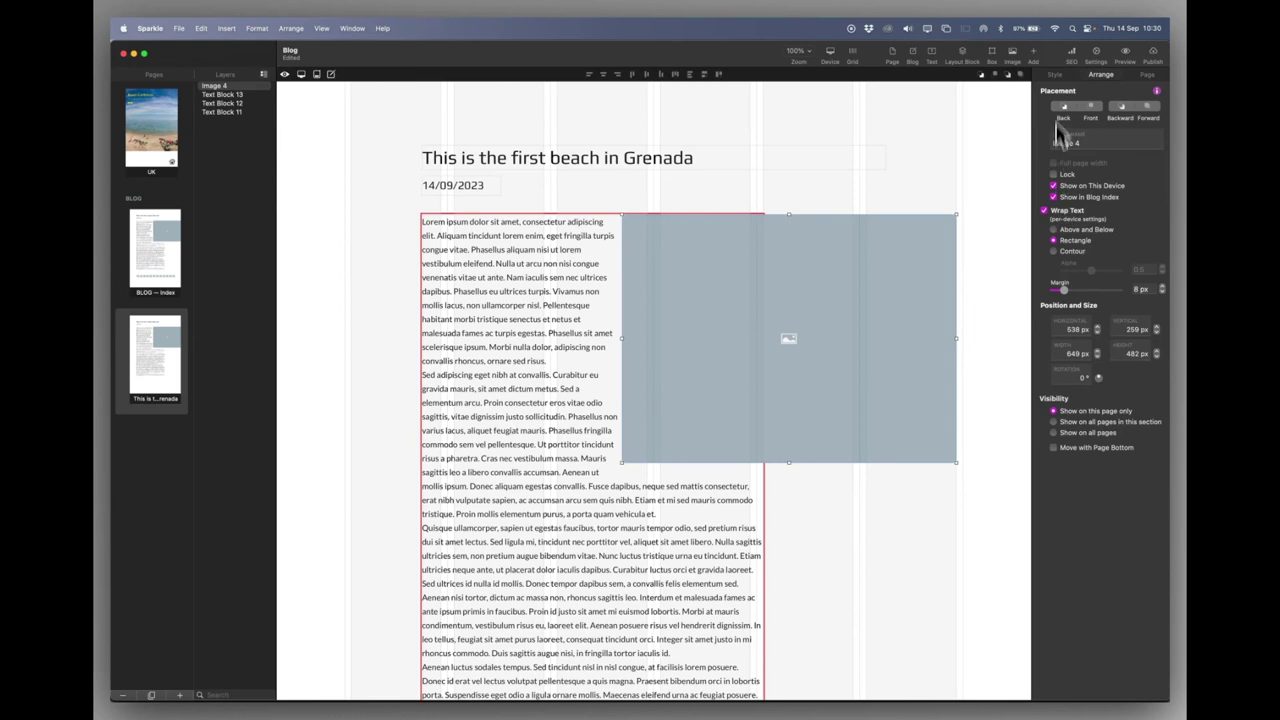
click(1054, 75)
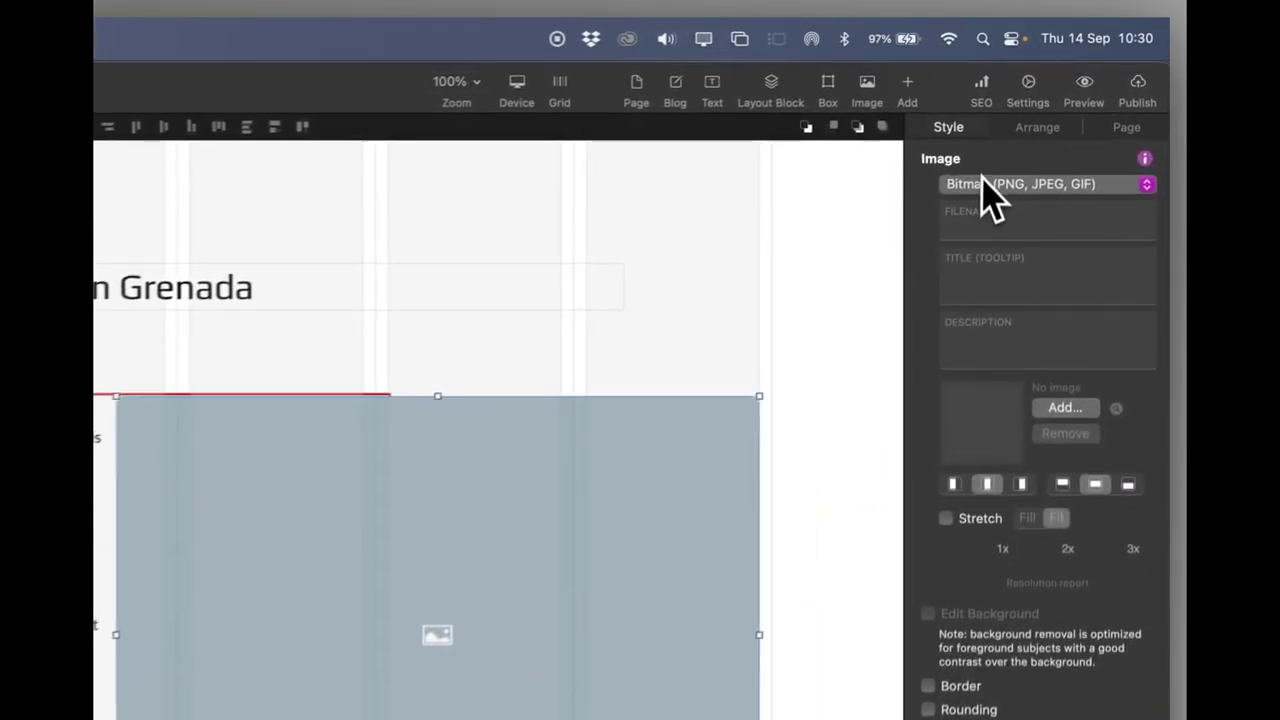
click(1070, 105)
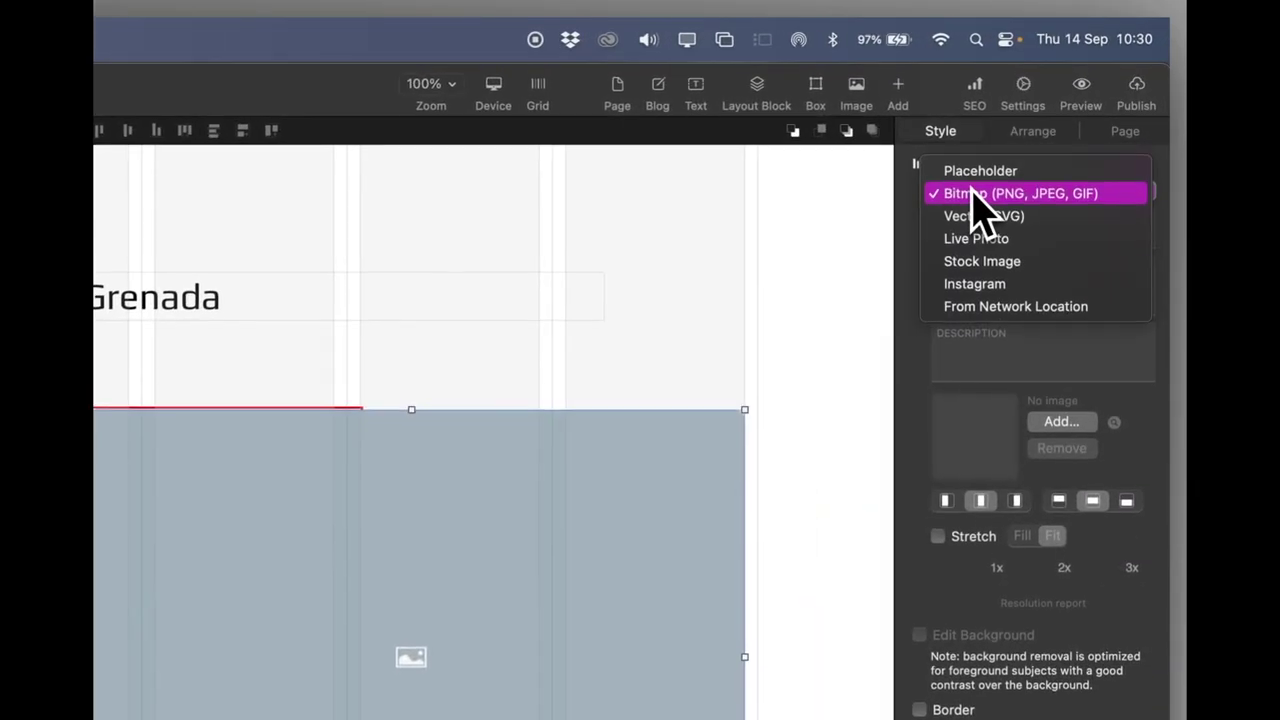
click(980, 262)
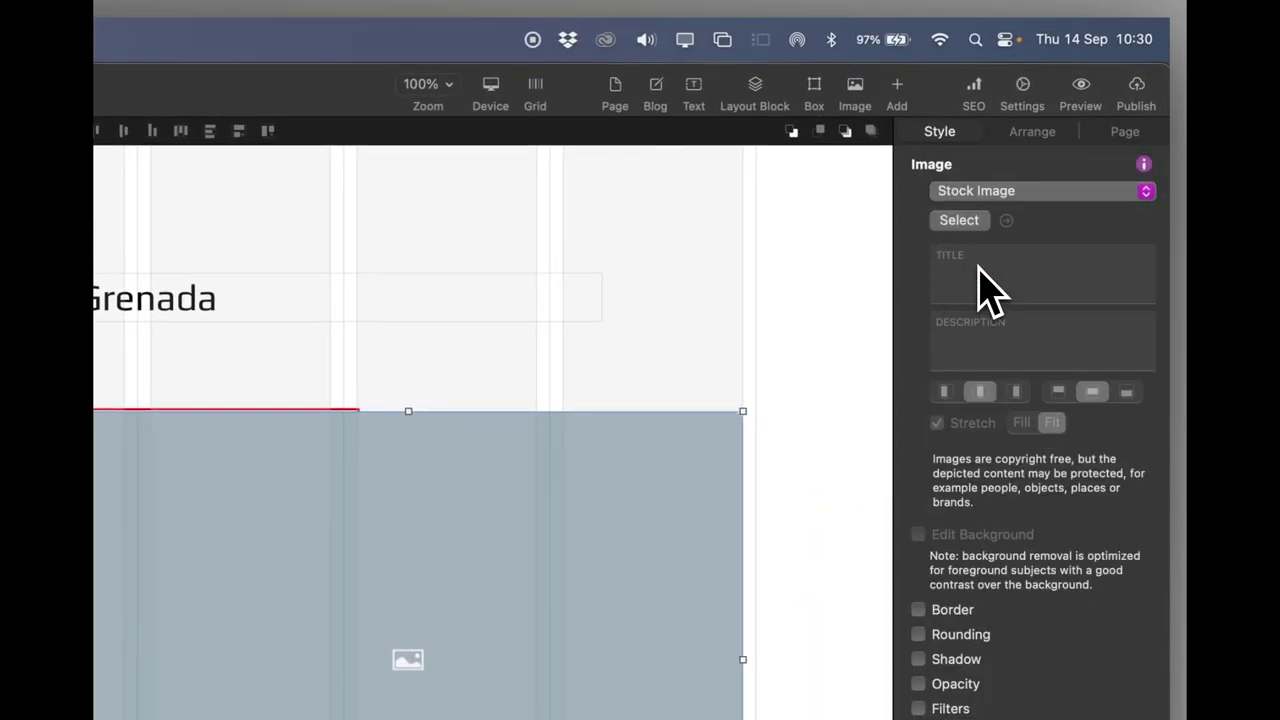
click(968, 222)
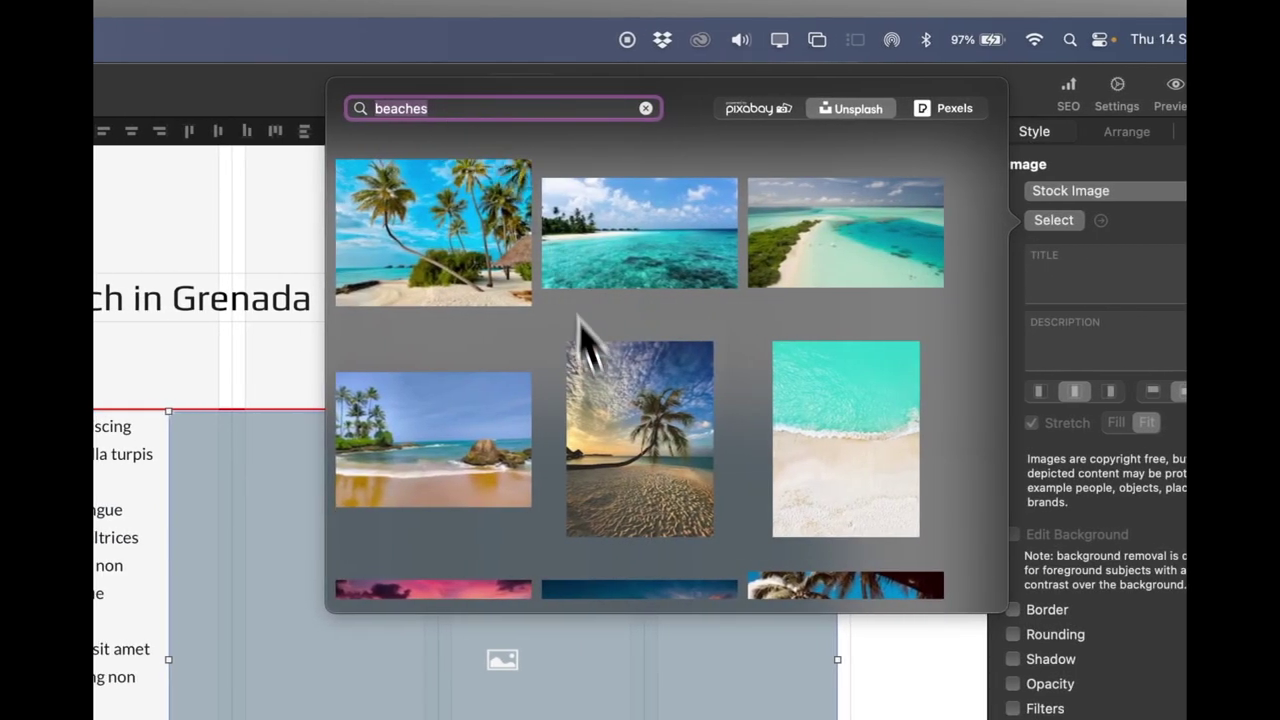
click(645, 245)
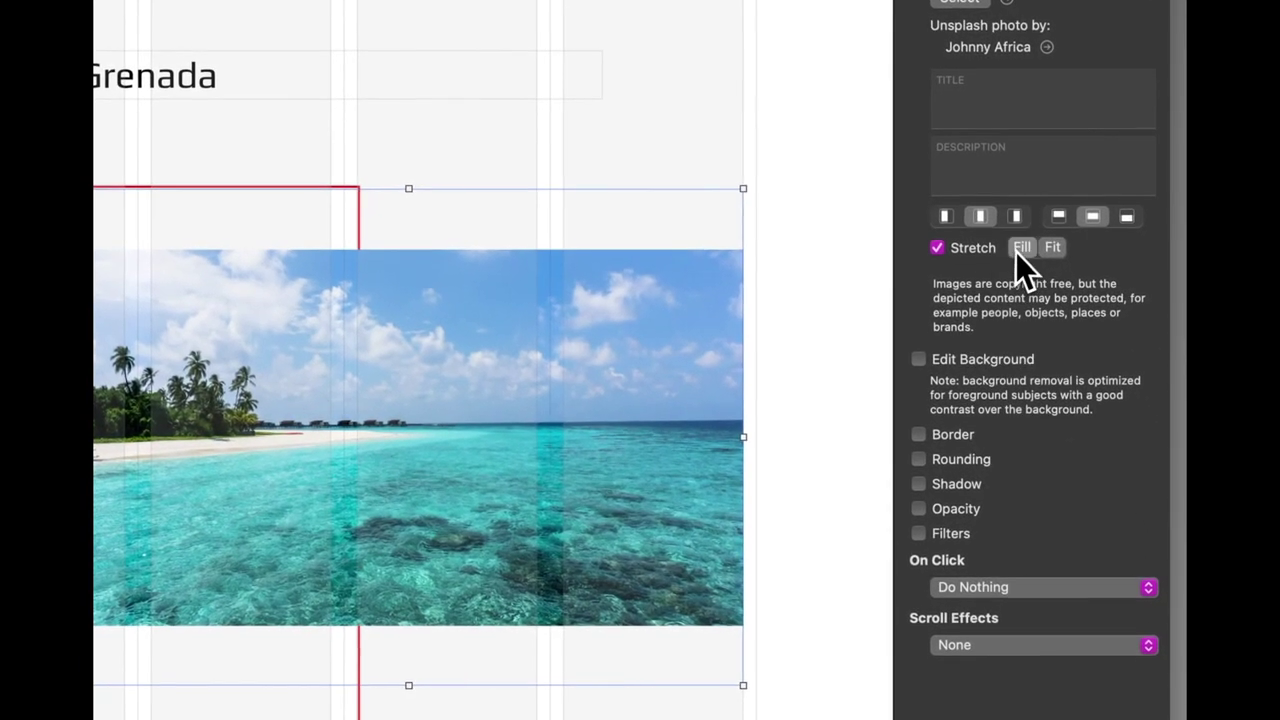
click(1018, 251)
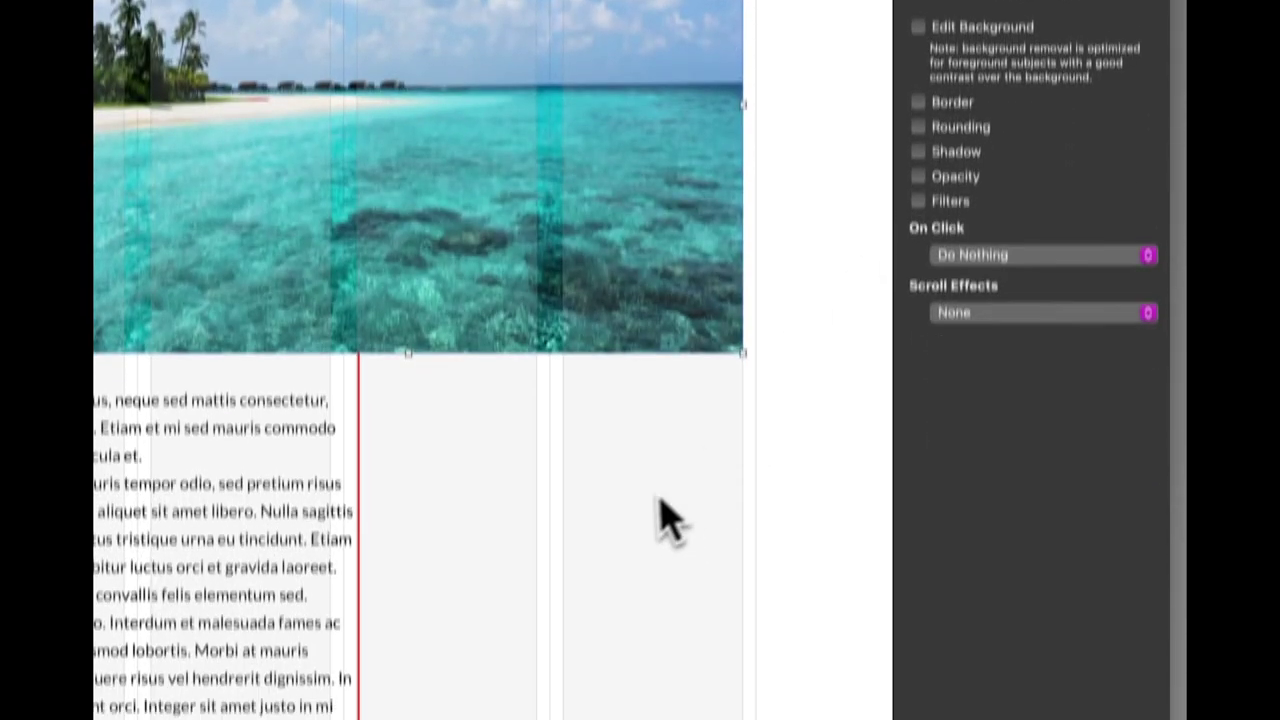
click(660, 517)
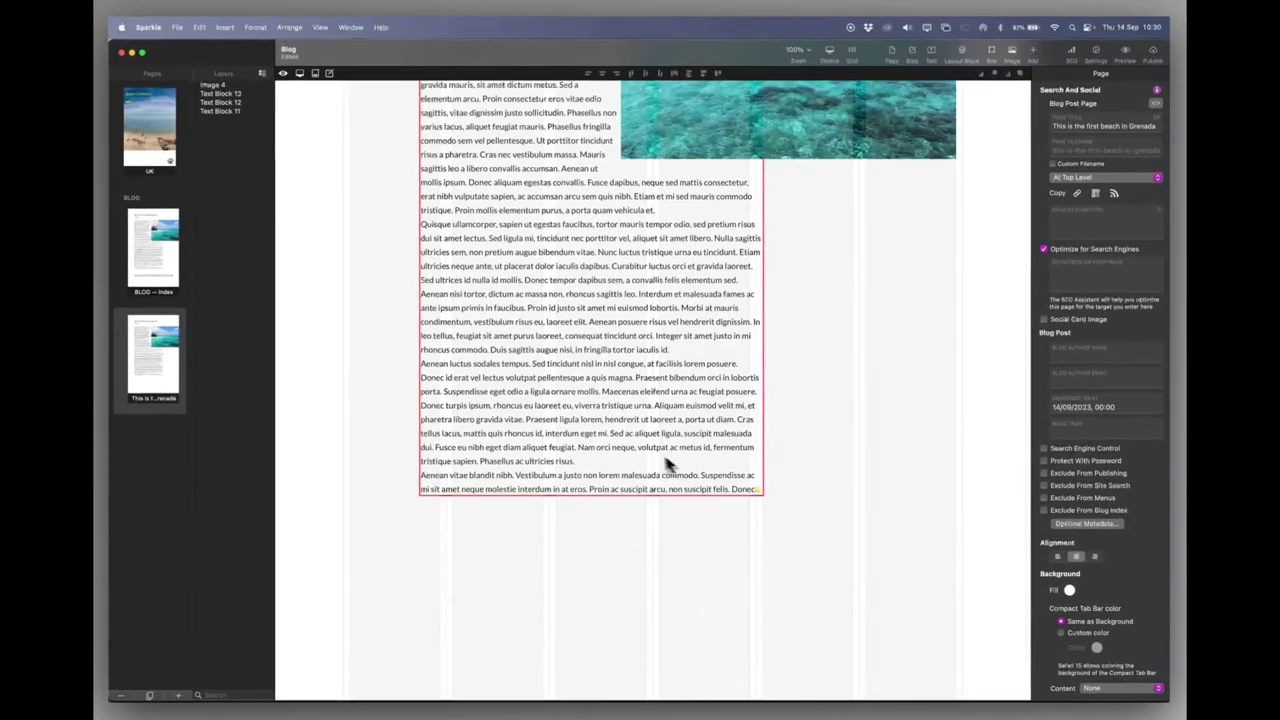
Lengthen the body text block so all its text fits
click(598, 497)
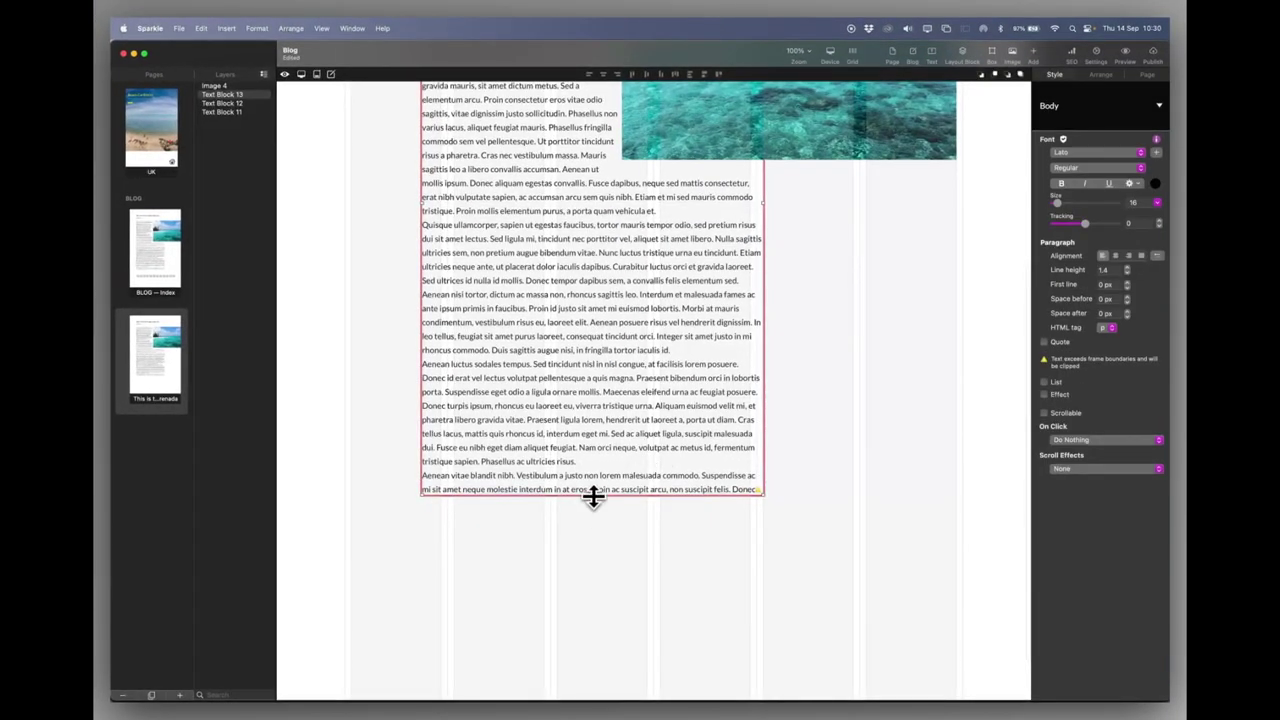
drag(593, 497, 592, 529)
scroll(830, 385, up, 5)
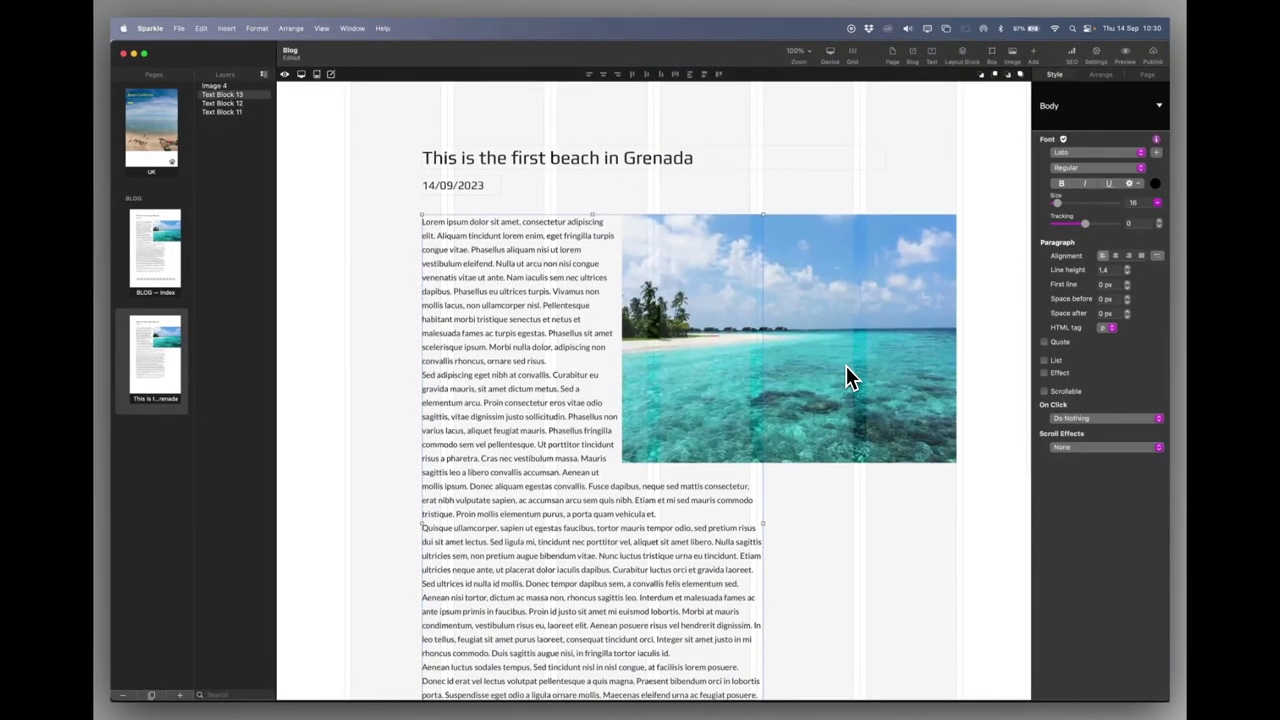
click(850, 478)
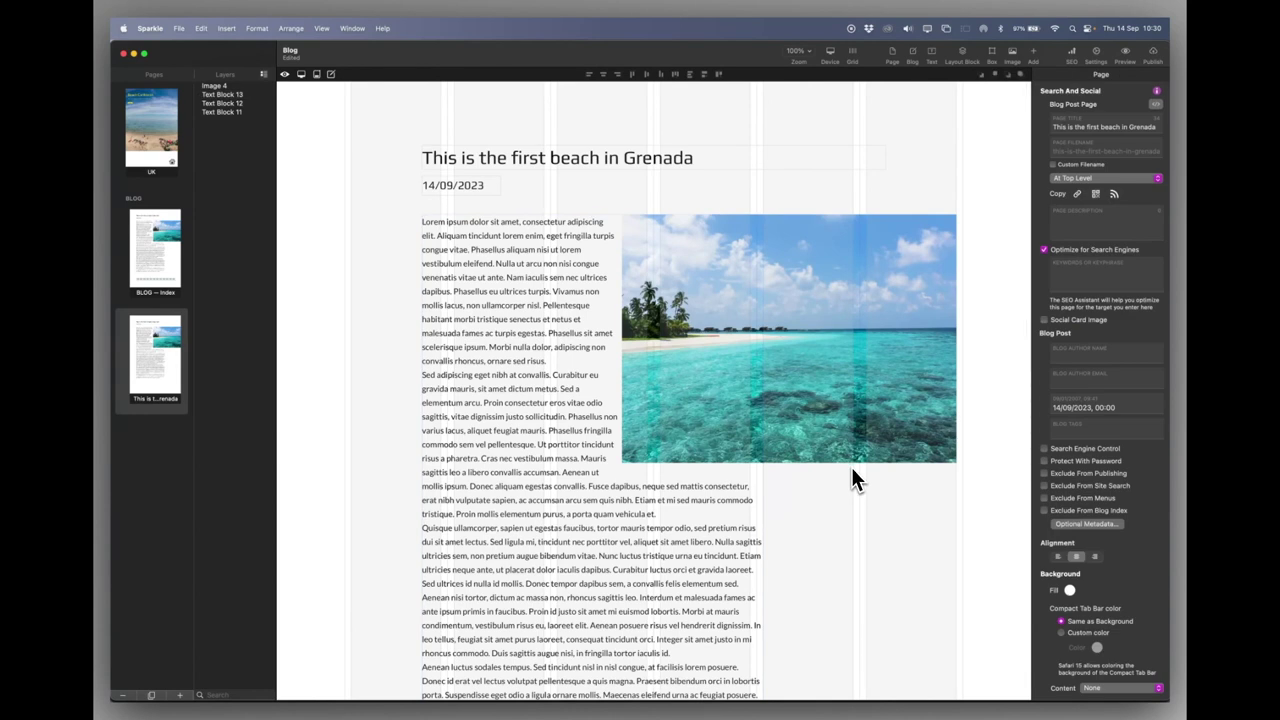
scroll(831, 521, down, 6)
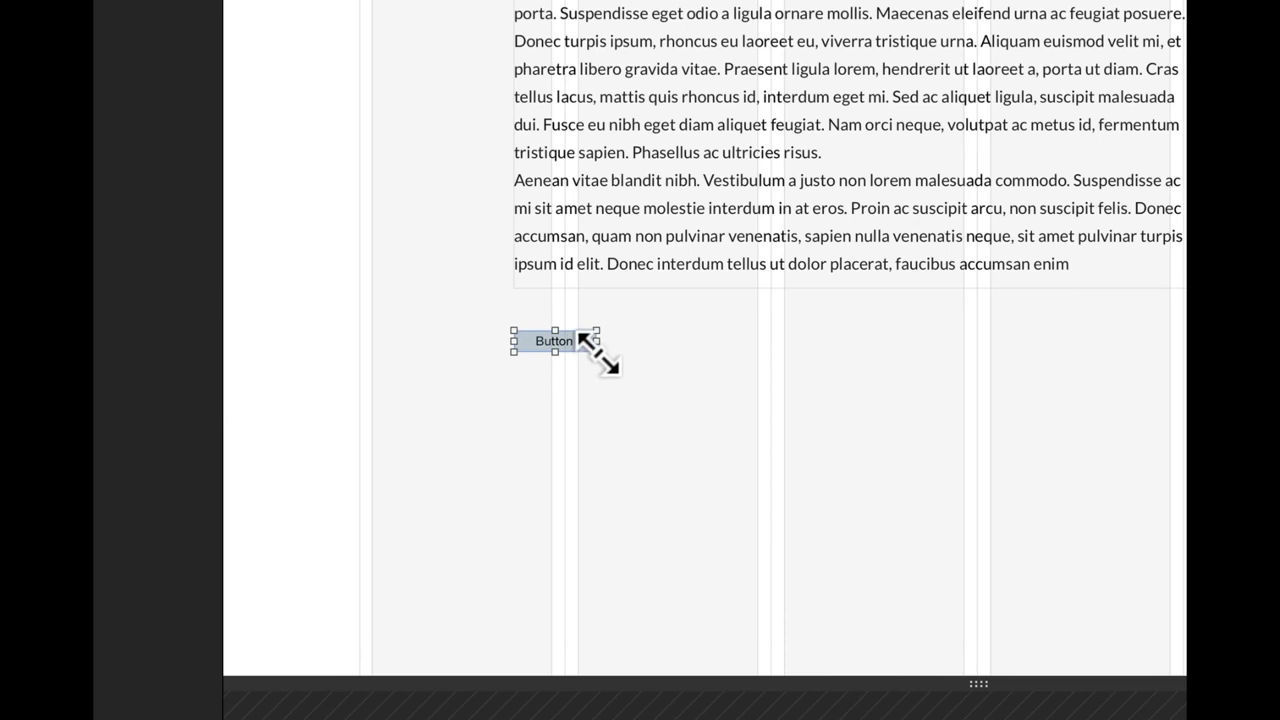
Size a 'Back to Blog Index' button and set its On Click to Go to Blog Index
drag(598, 351, 732, 371)
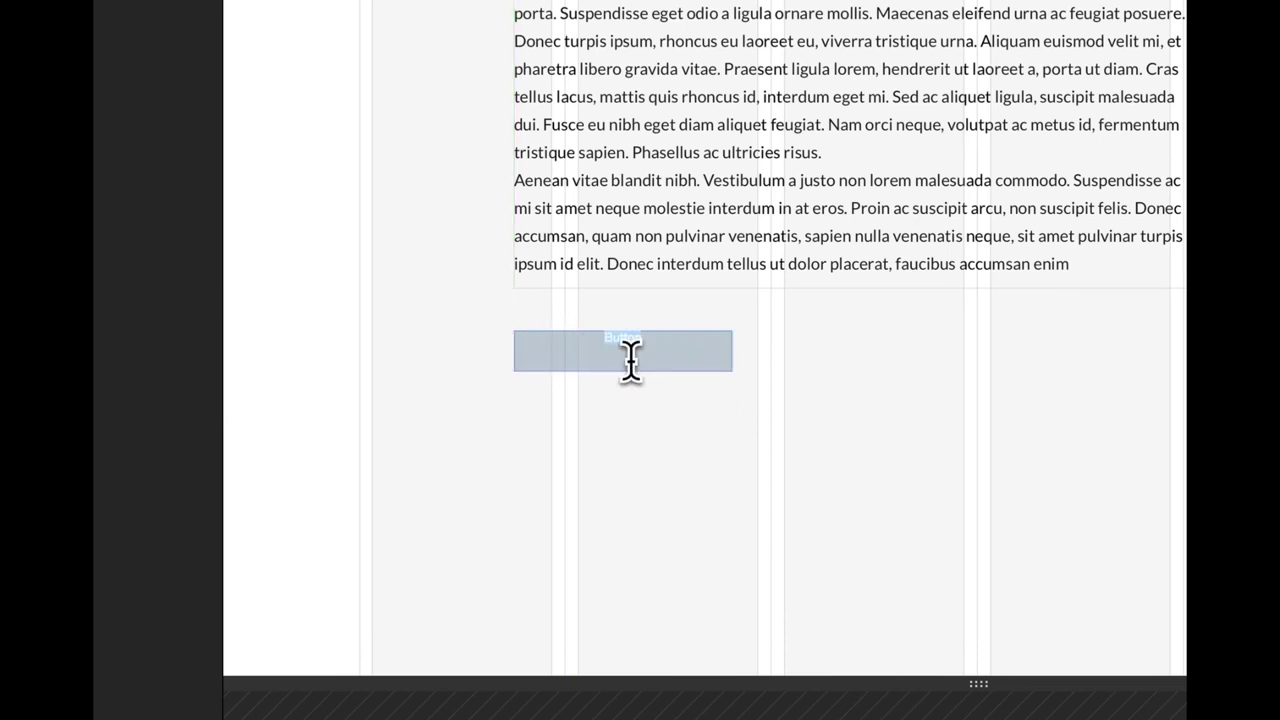
text(Back to Blog Index)
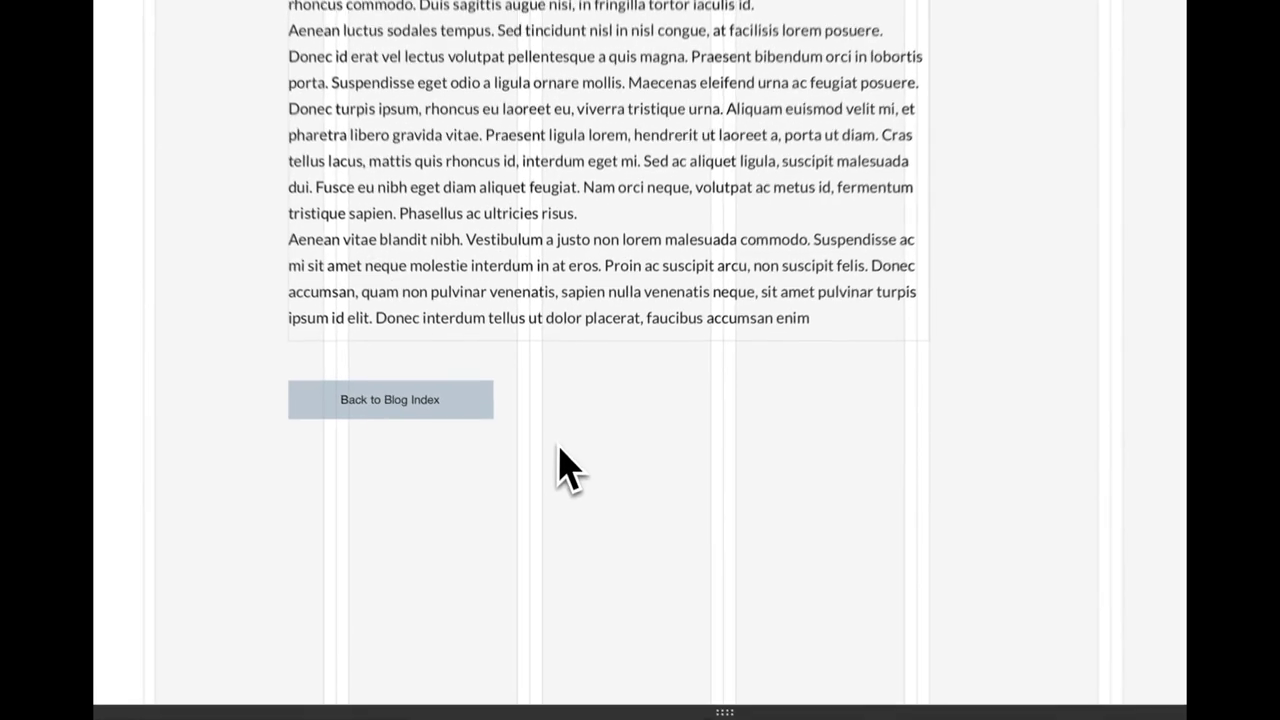
click(509, 502)
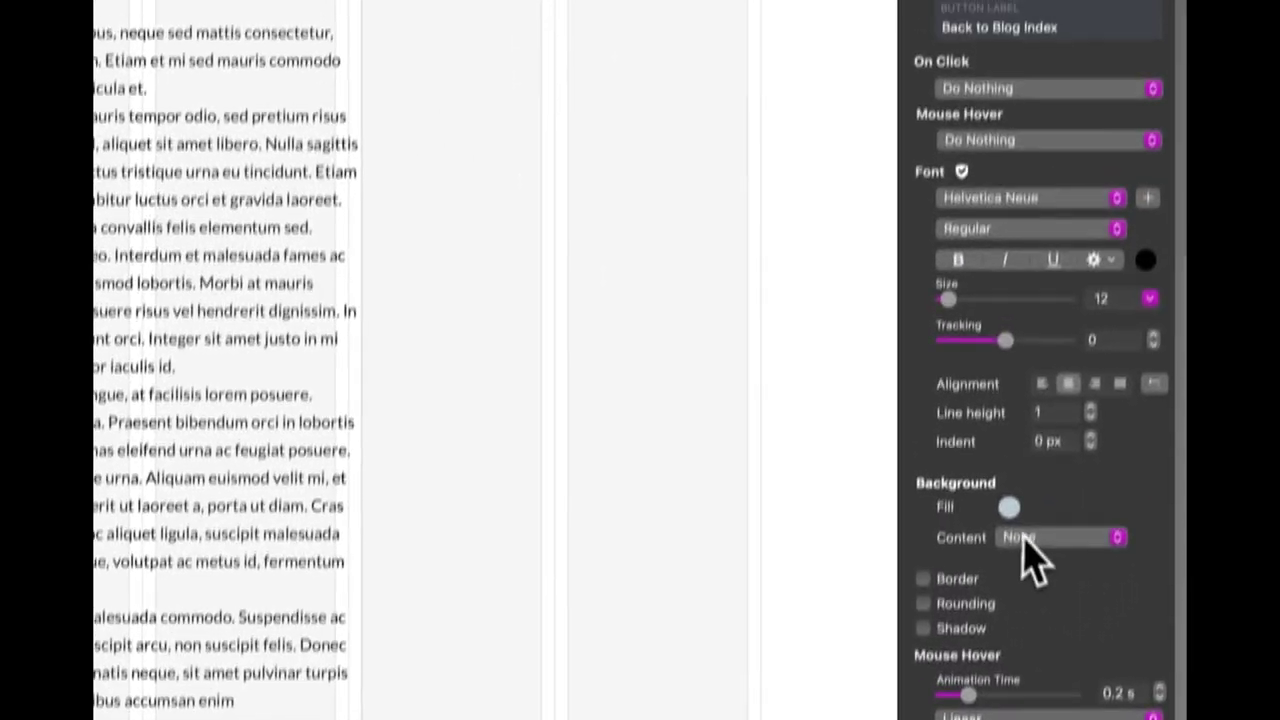
click(1050, 230)
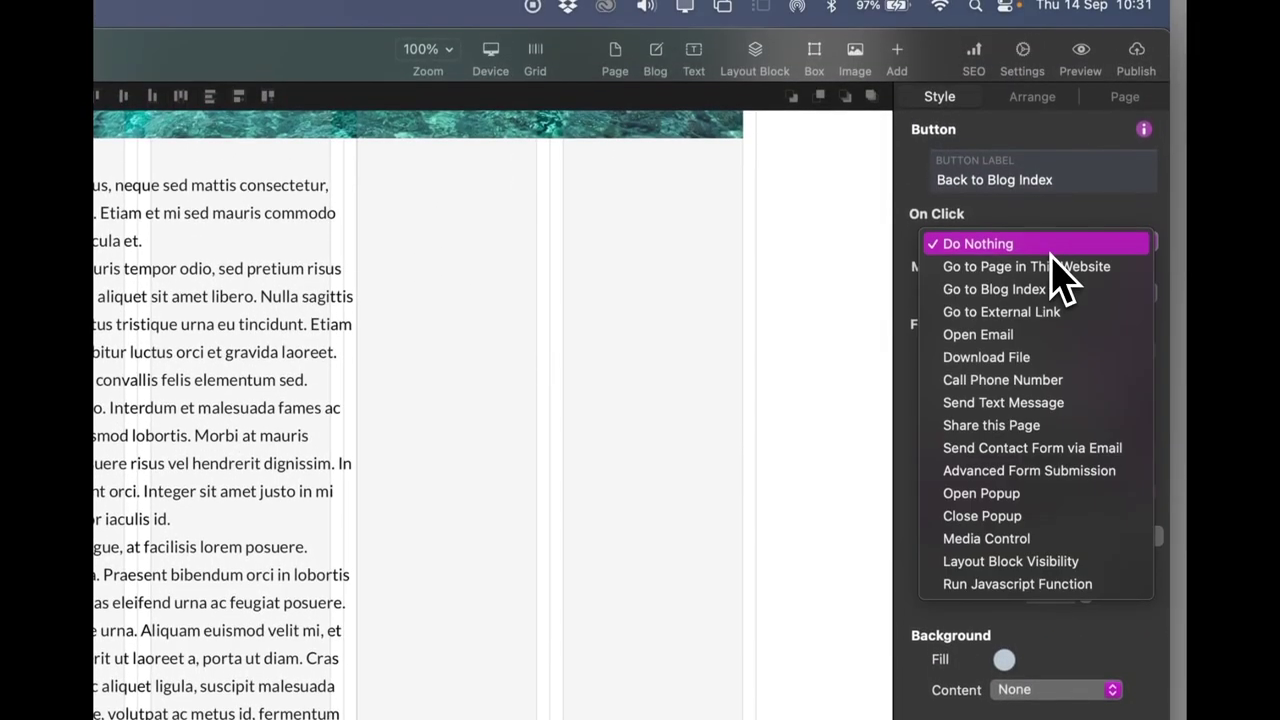
click(985, 292)
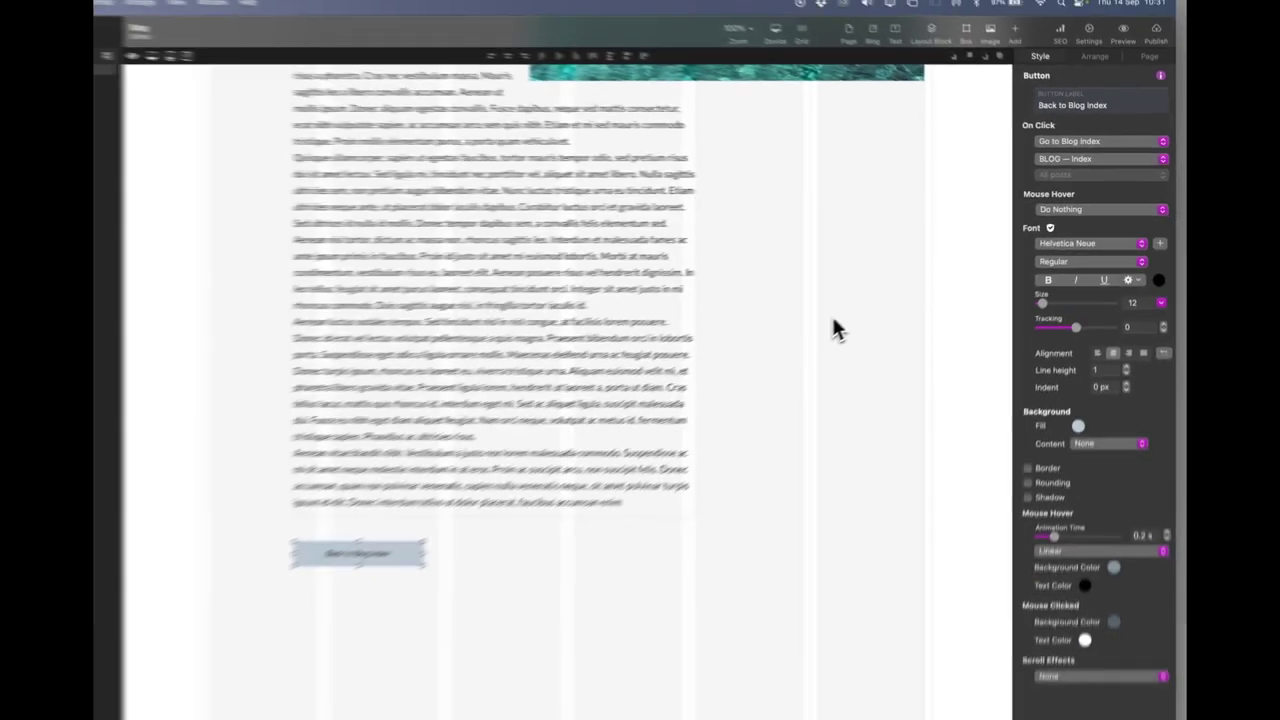
click(872, 297)
scroll(875, 300, up, 5)
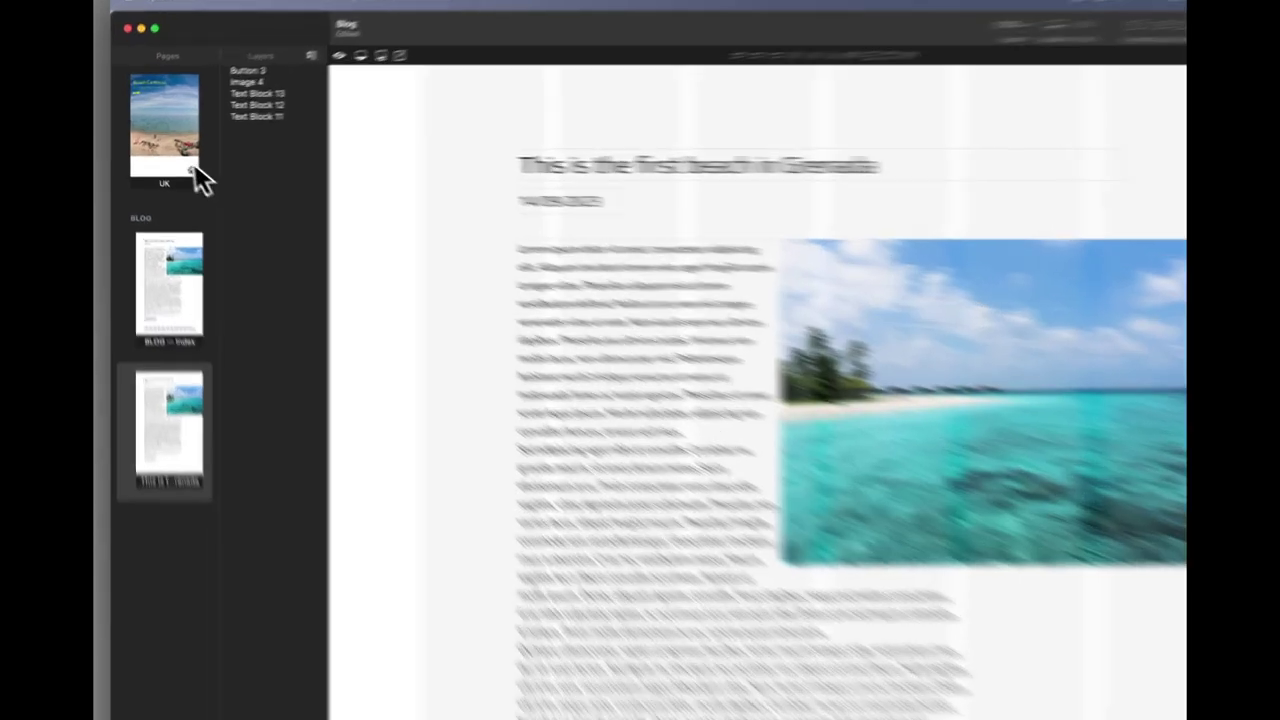
click(194, 168)
click(174, 275)
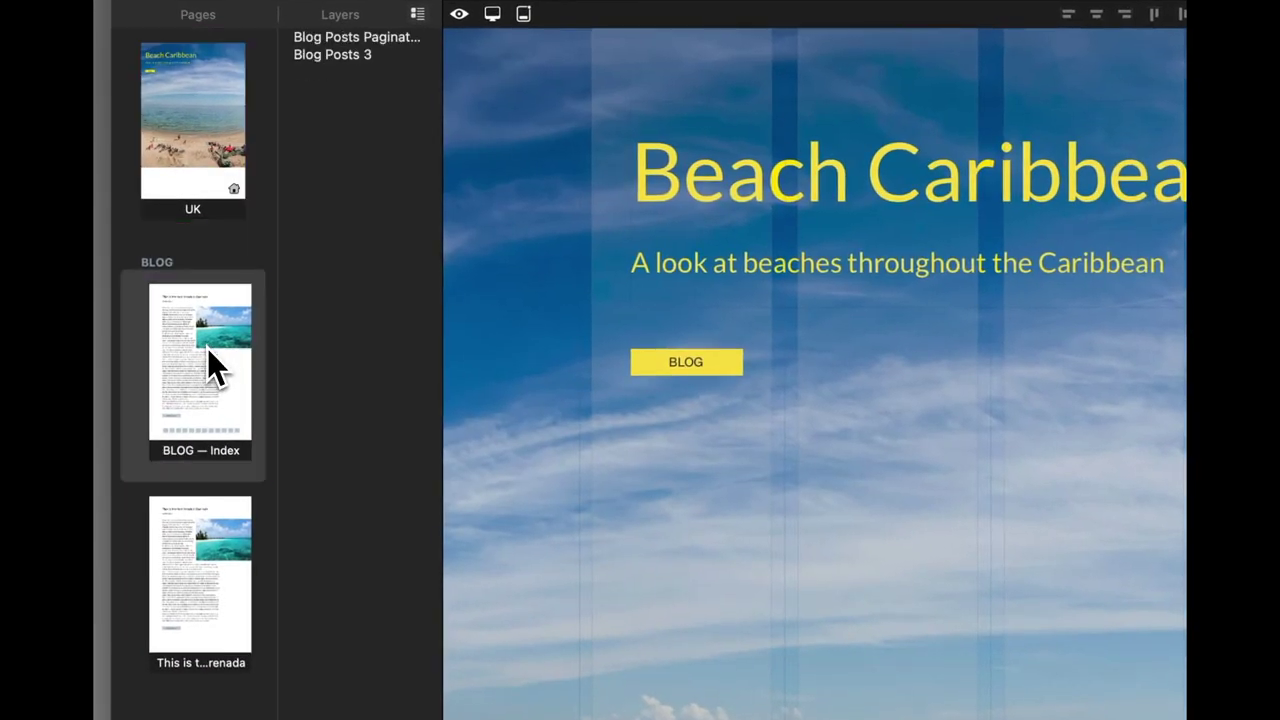
double_click(158, 263)
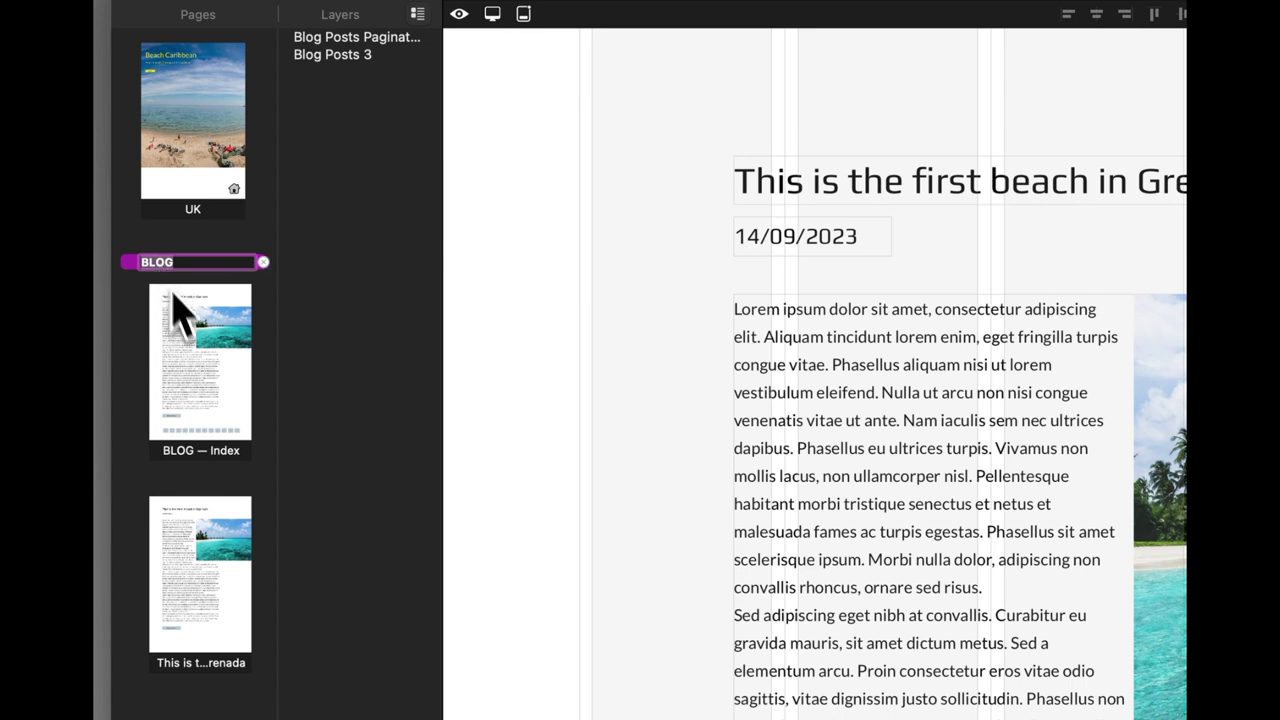
click(200, 366)
click(213, 588)
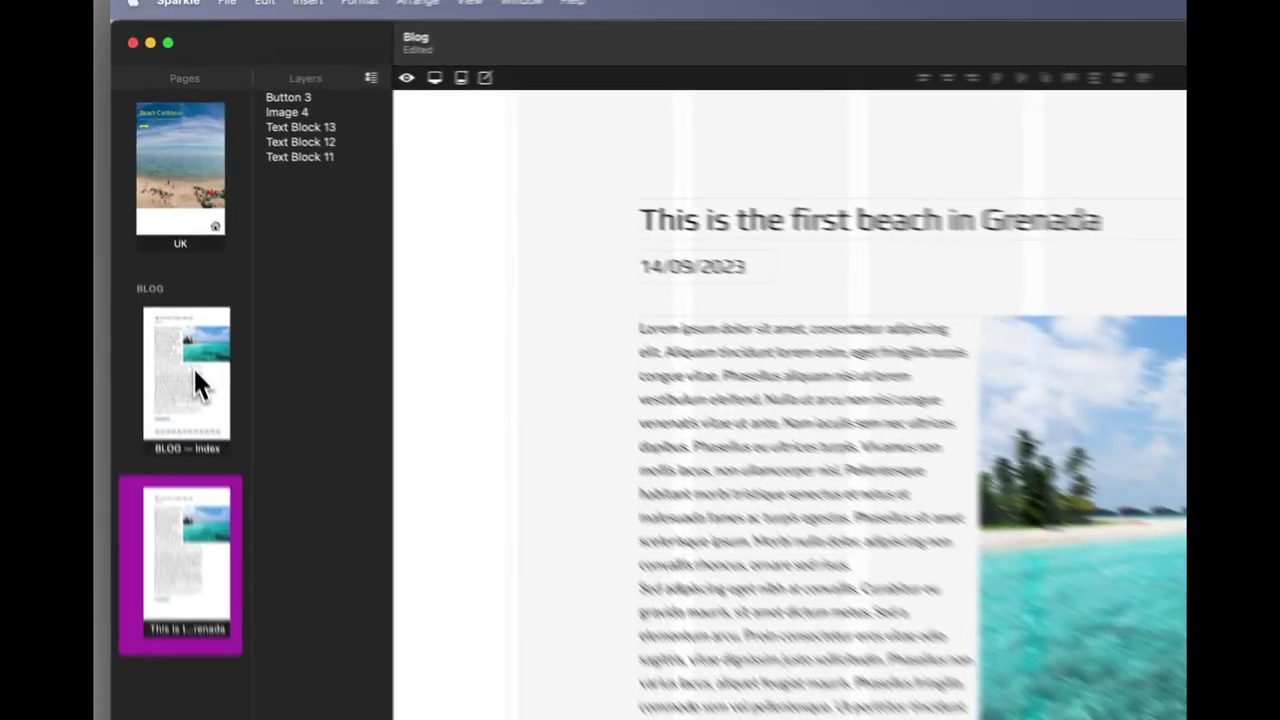
Make the BLOG — Index page also the home page, then view the UK home page
click(164, 259)
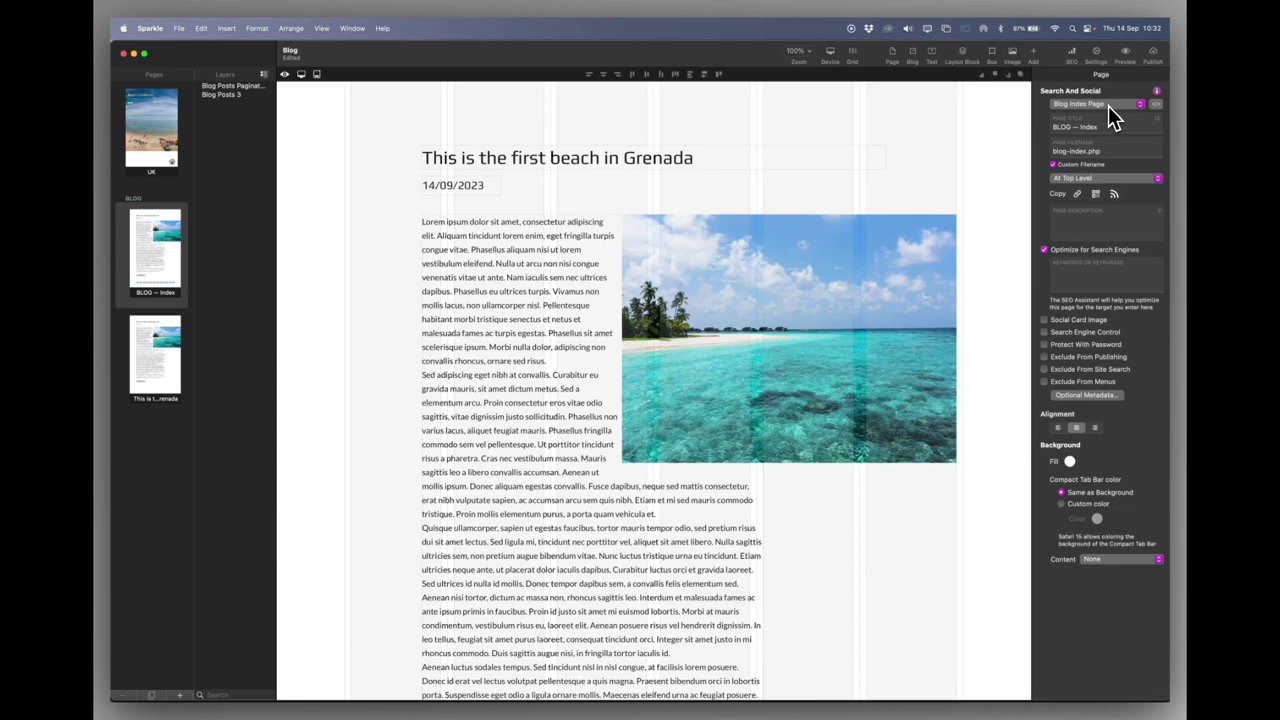
click(1109, 105)
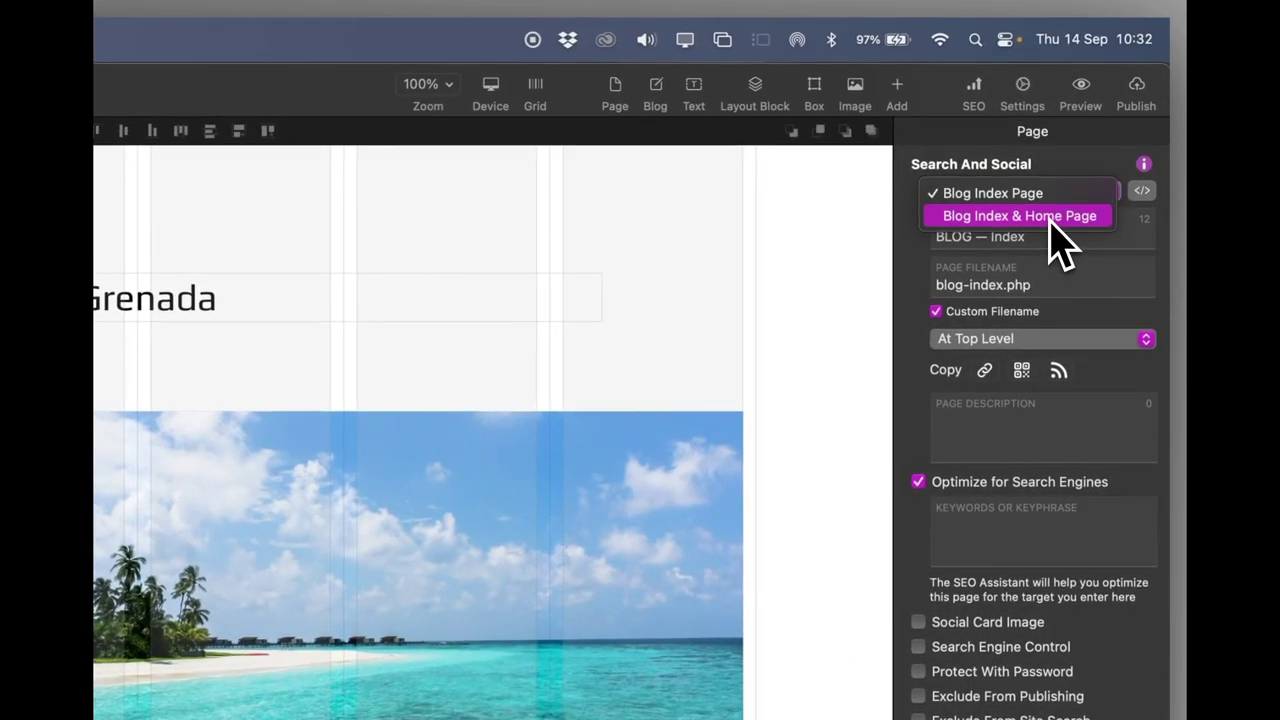
click(1050, 222)
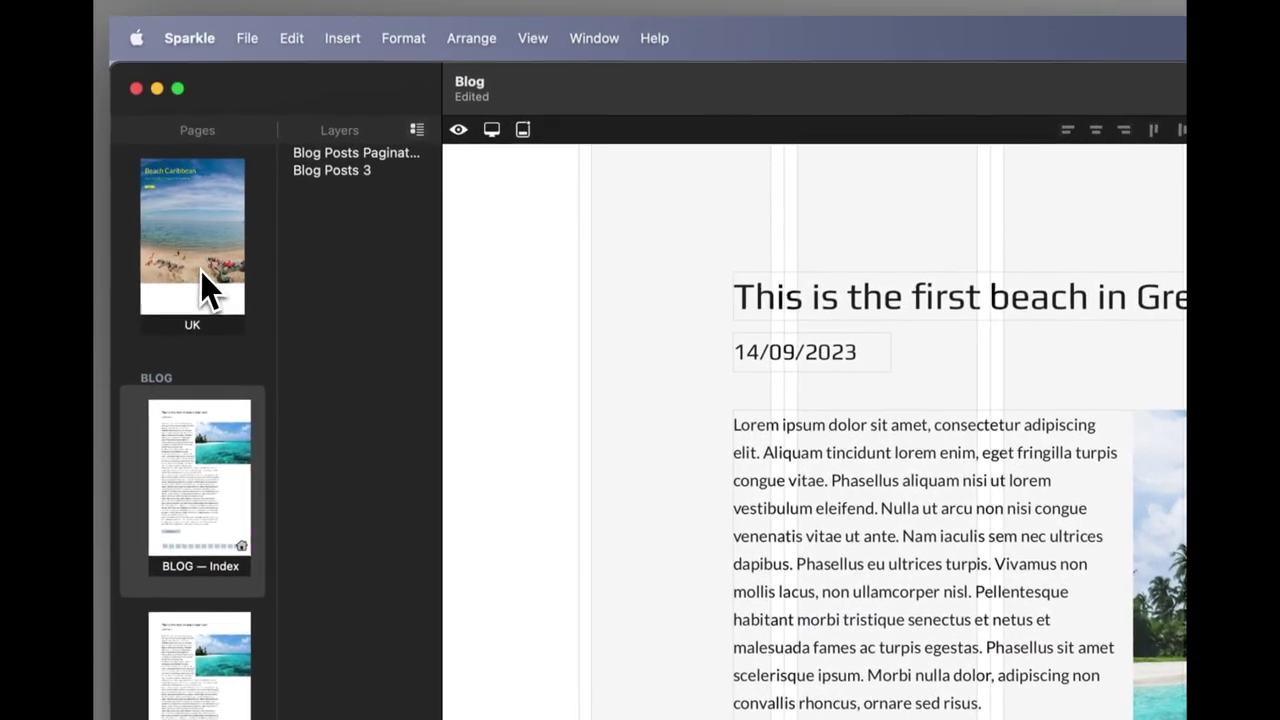
click(140, 130)
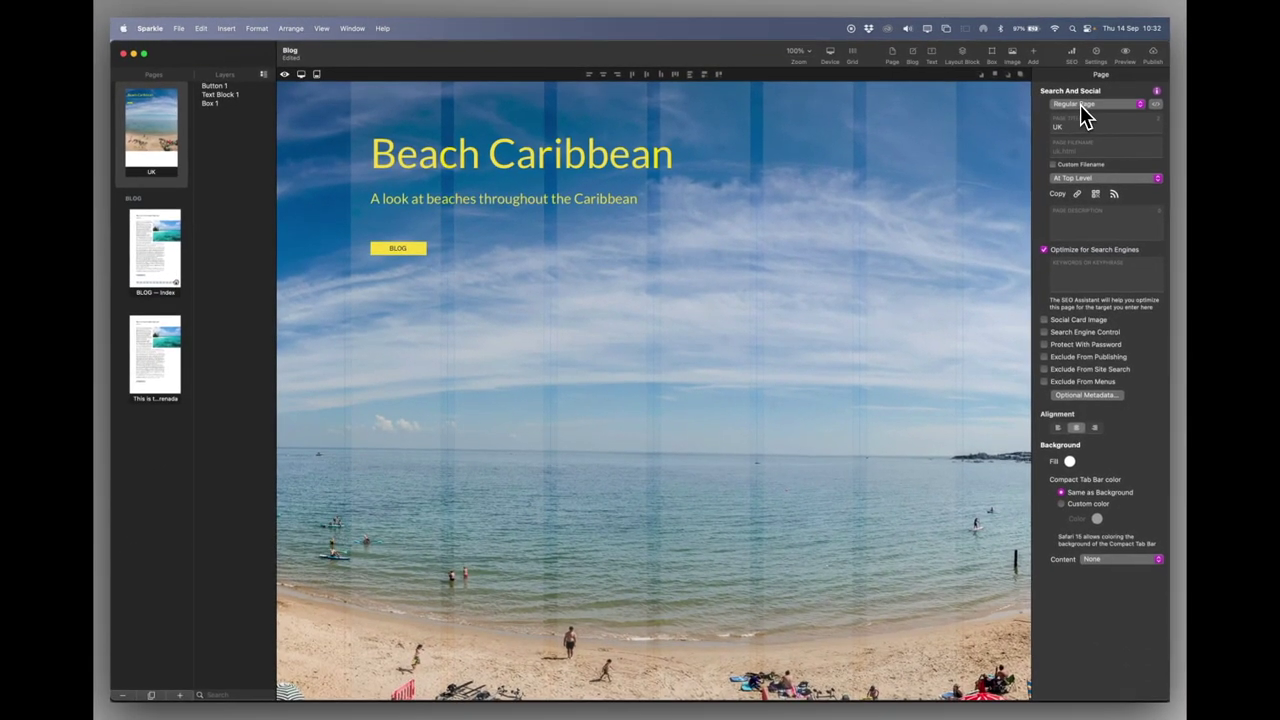
mouse_move(120, 698)
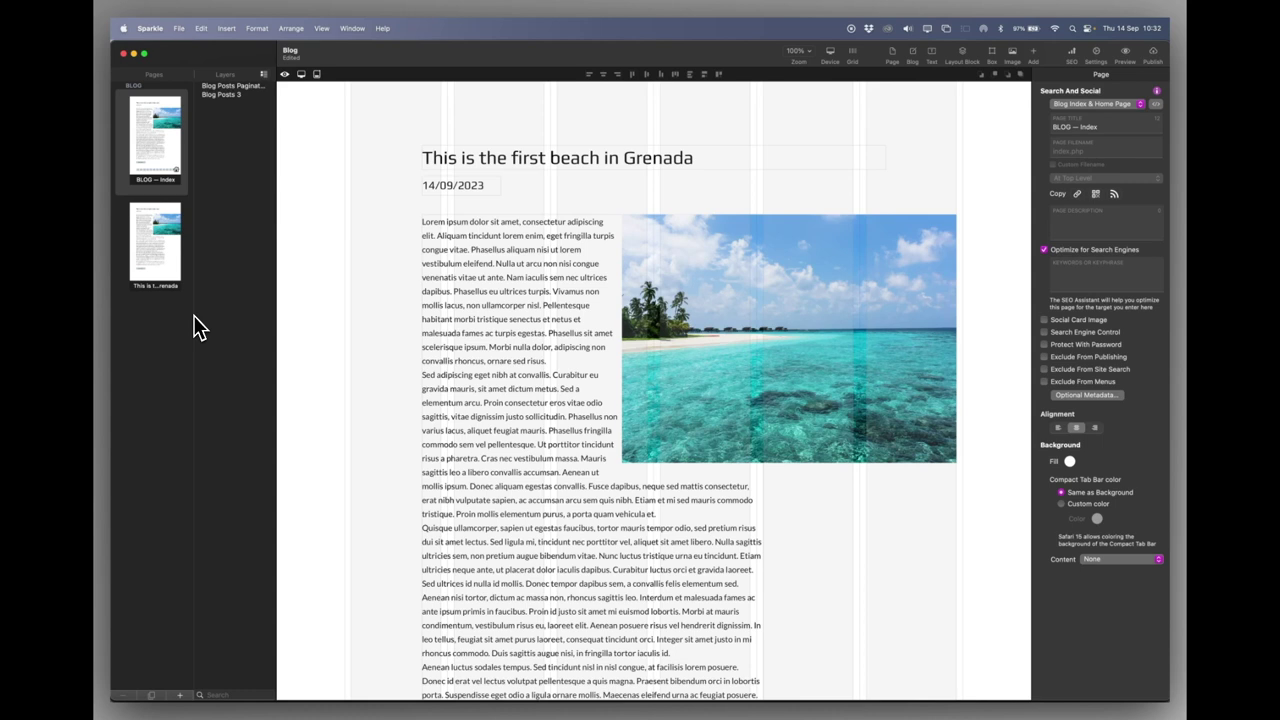
Select the blog index element to show its settings: 5 posts per page, 80 spacing
click(173, 228)
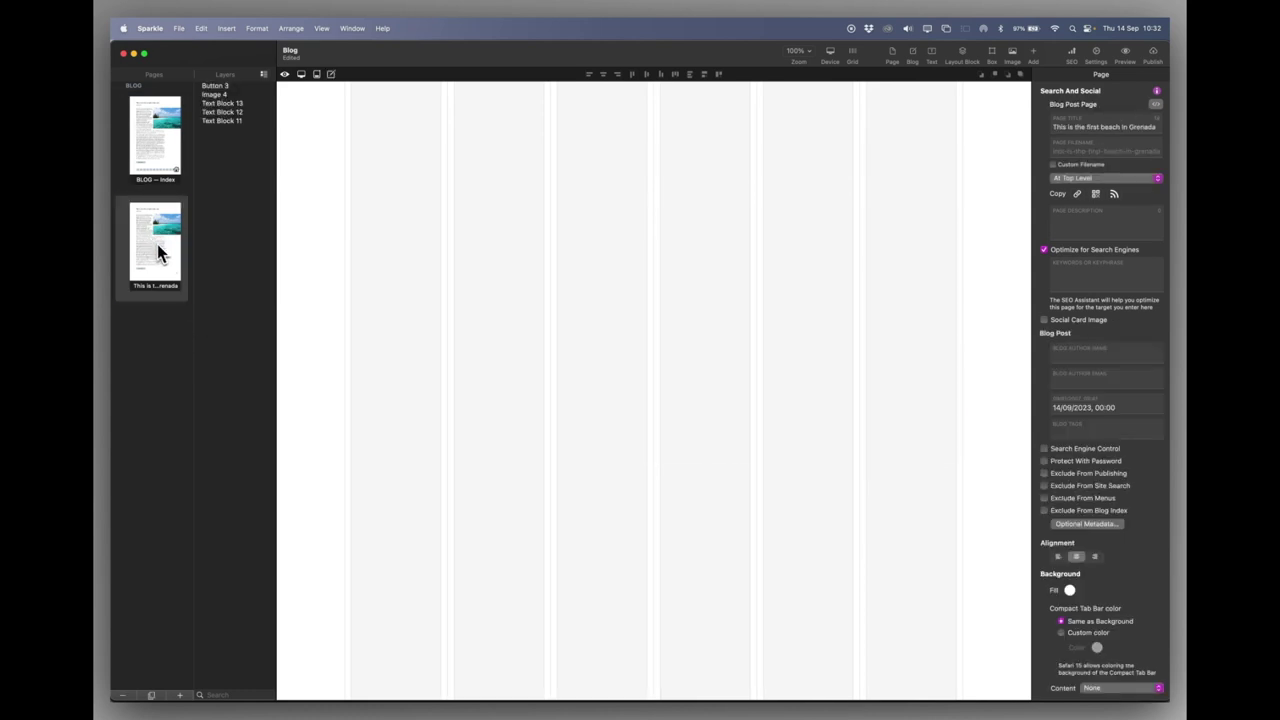
scroll(685, 420, down, 4)
scroll(686, 407, down, 3)
scroll(686, 407, up, 8)
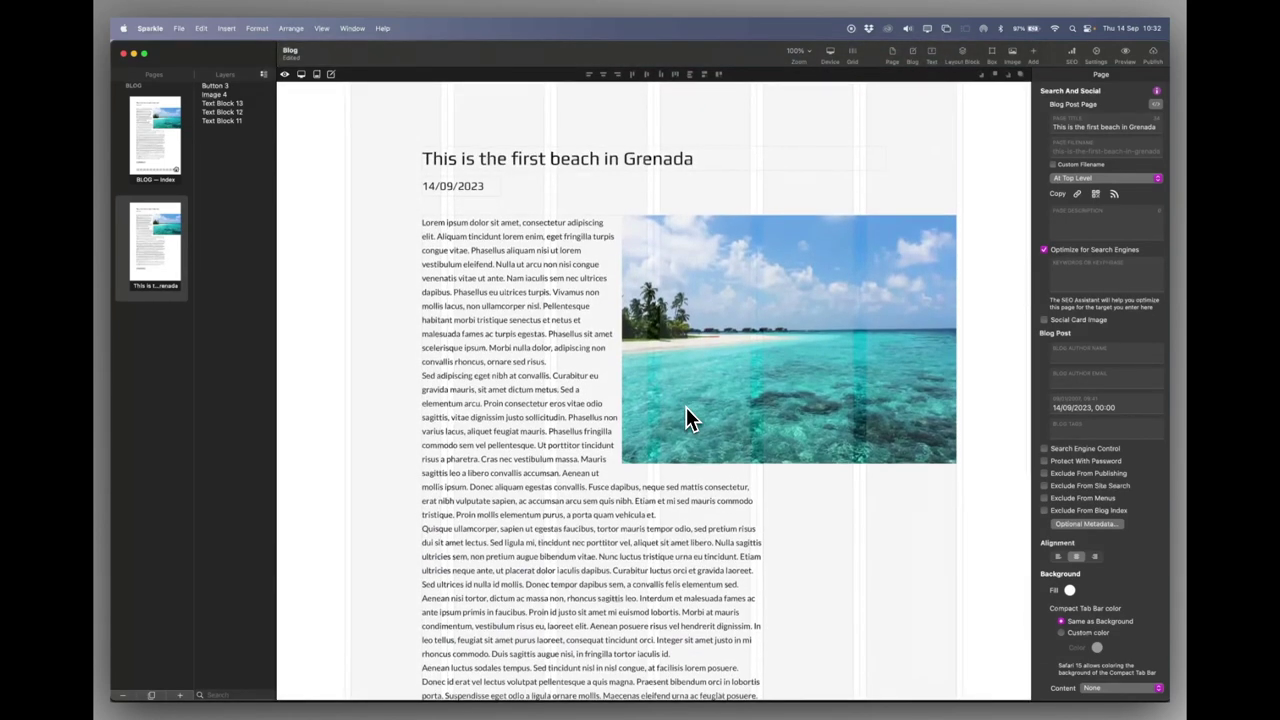
click(155, 135)
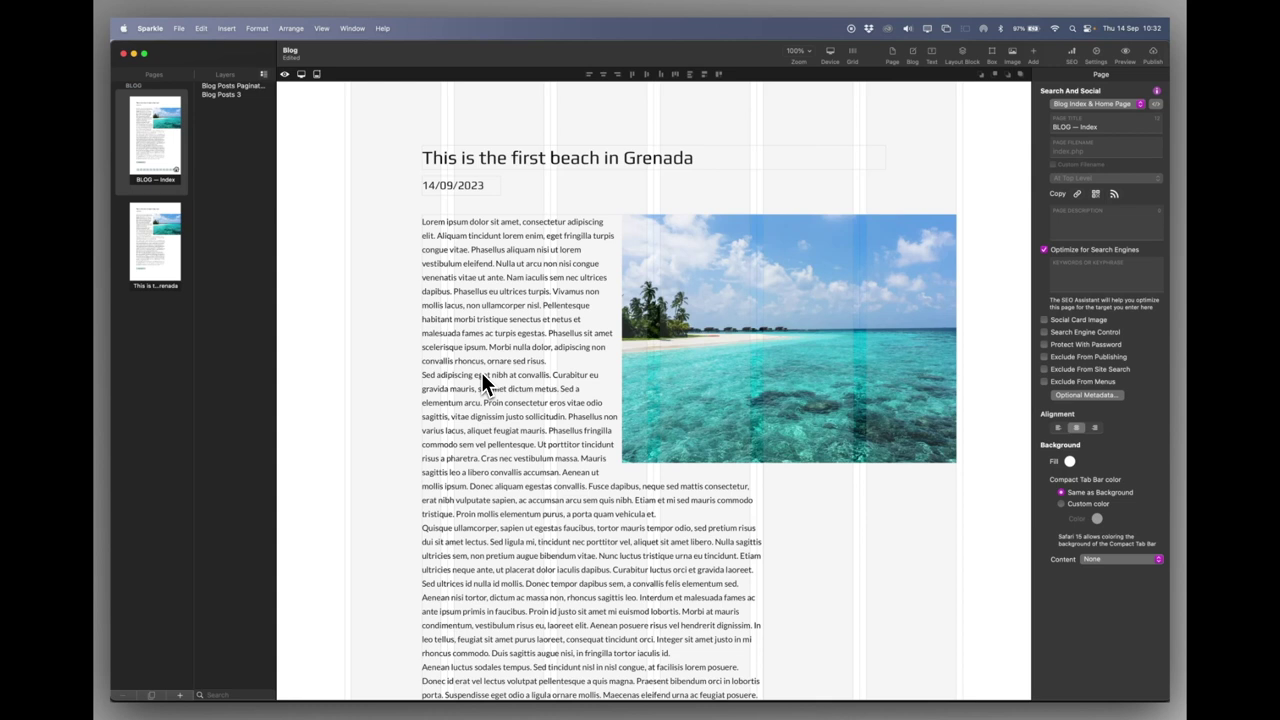
scroll(482, 378, down, 6)
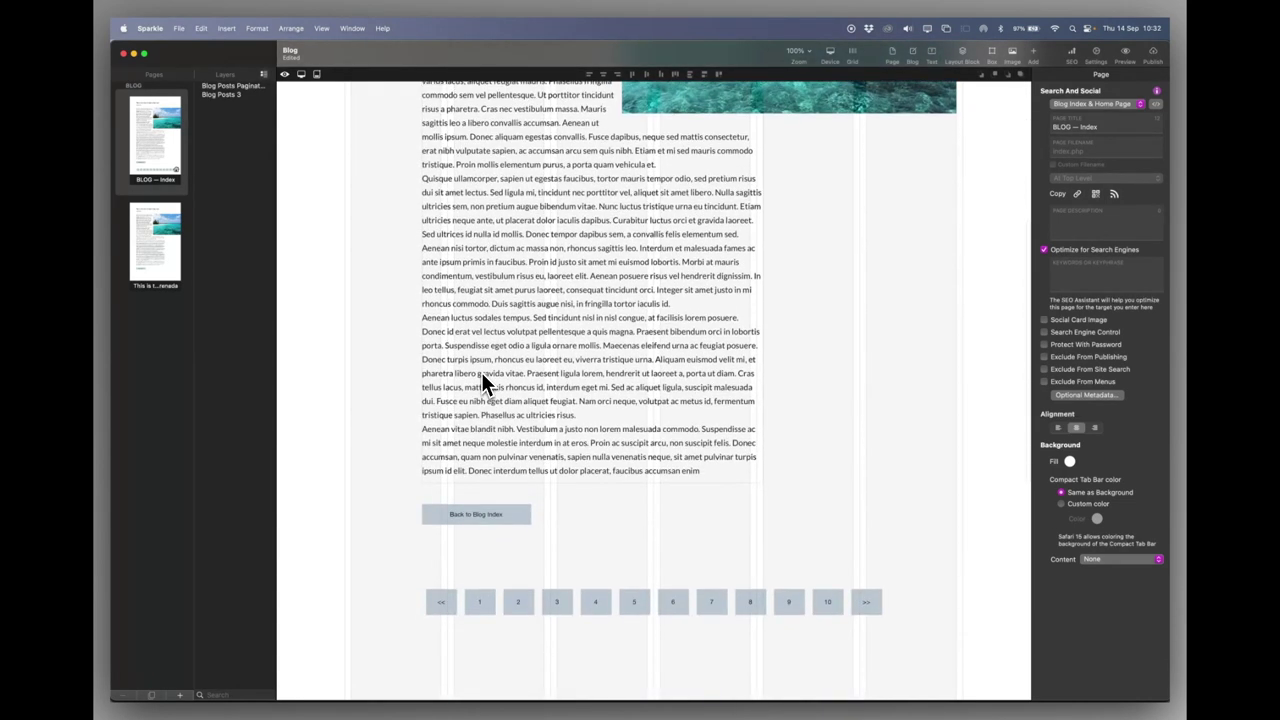
scroll(481, 372, down, 2)
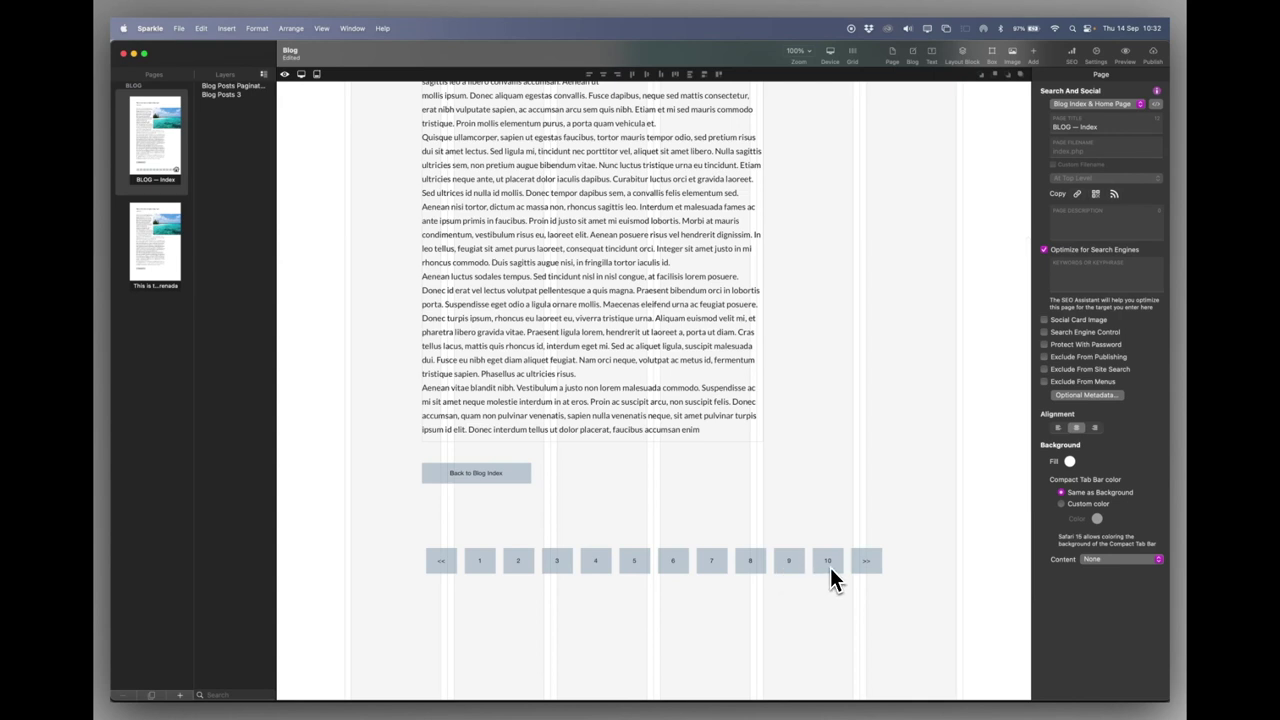
click(705, 385)
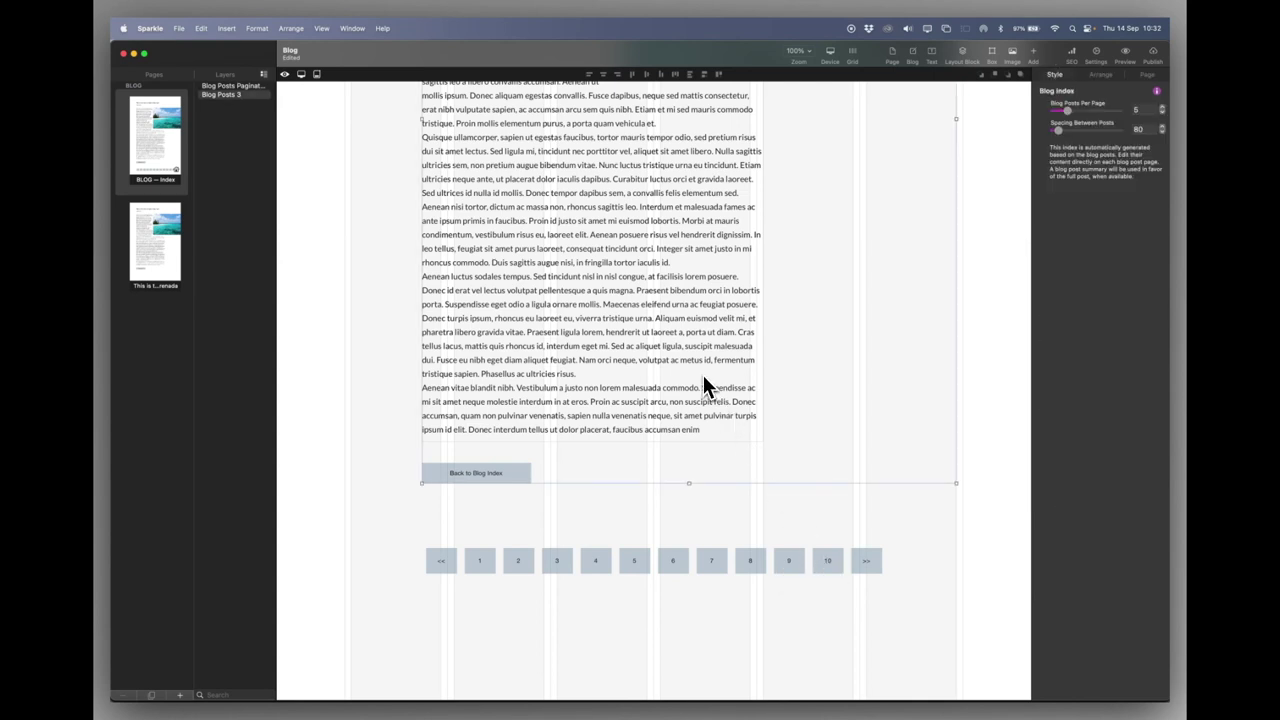
scroll(703, 385, up, 5)
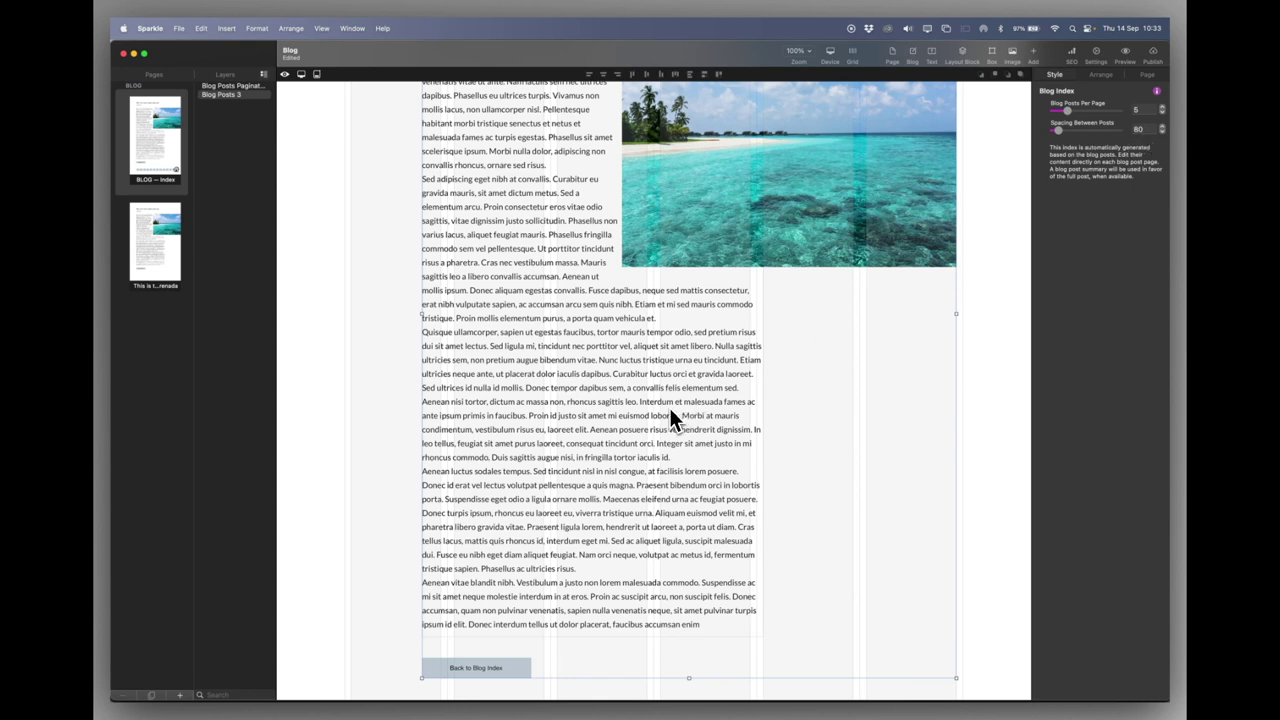
Reopen the Grenada post page and select its body text together with the beach photo
click(390, 267)
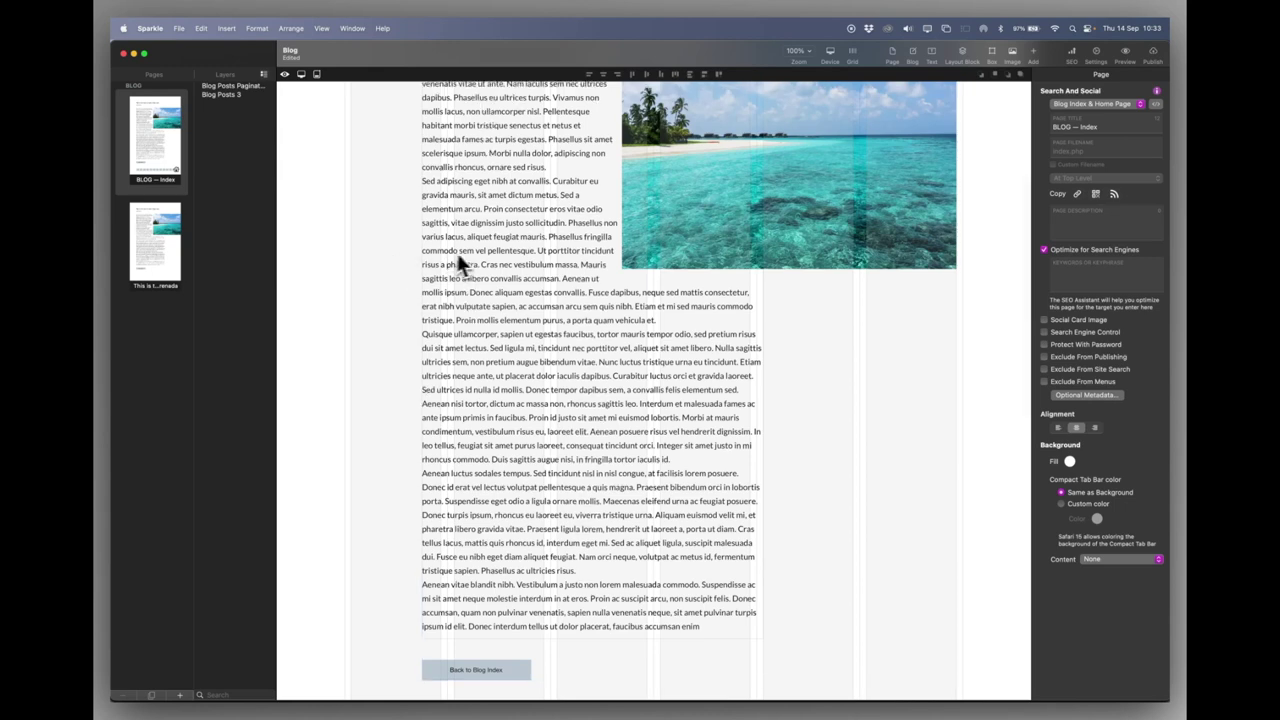
scroll(462, 257, up, 5)
scroll(473, 258, down, 10)
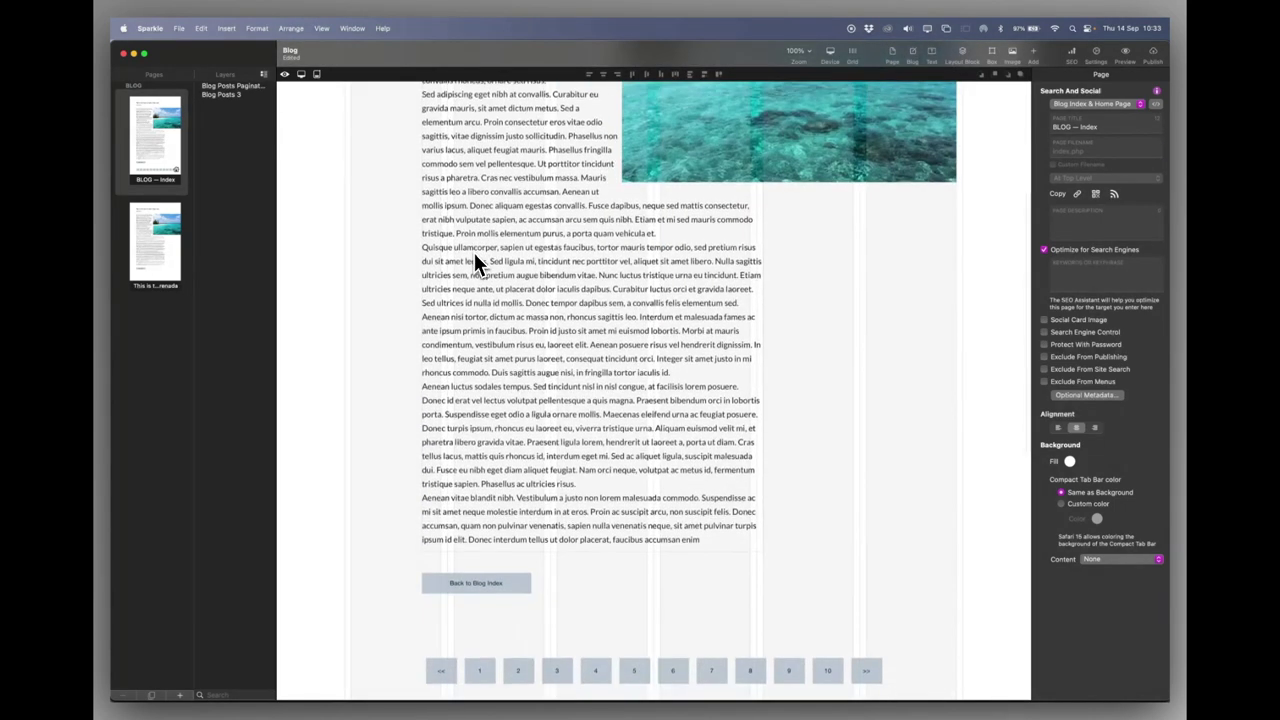
scroll(474, 252, up, 5)
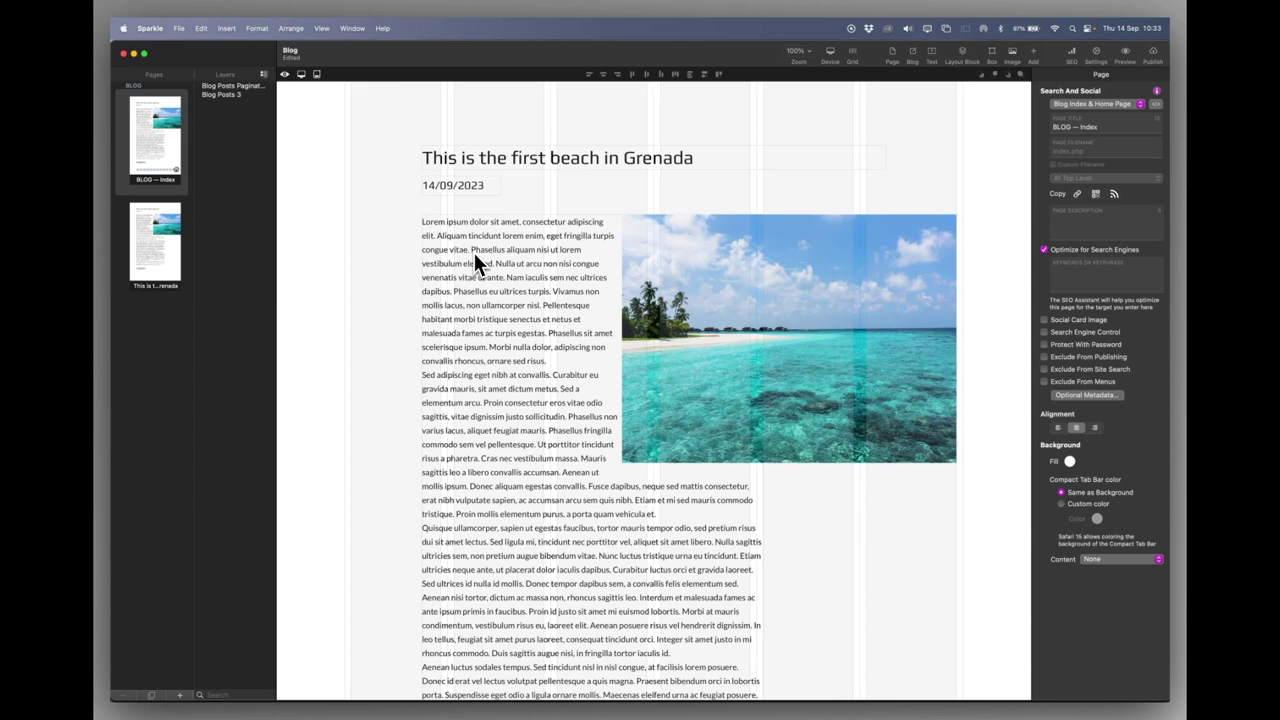
scroll(474, 257, down, 10)
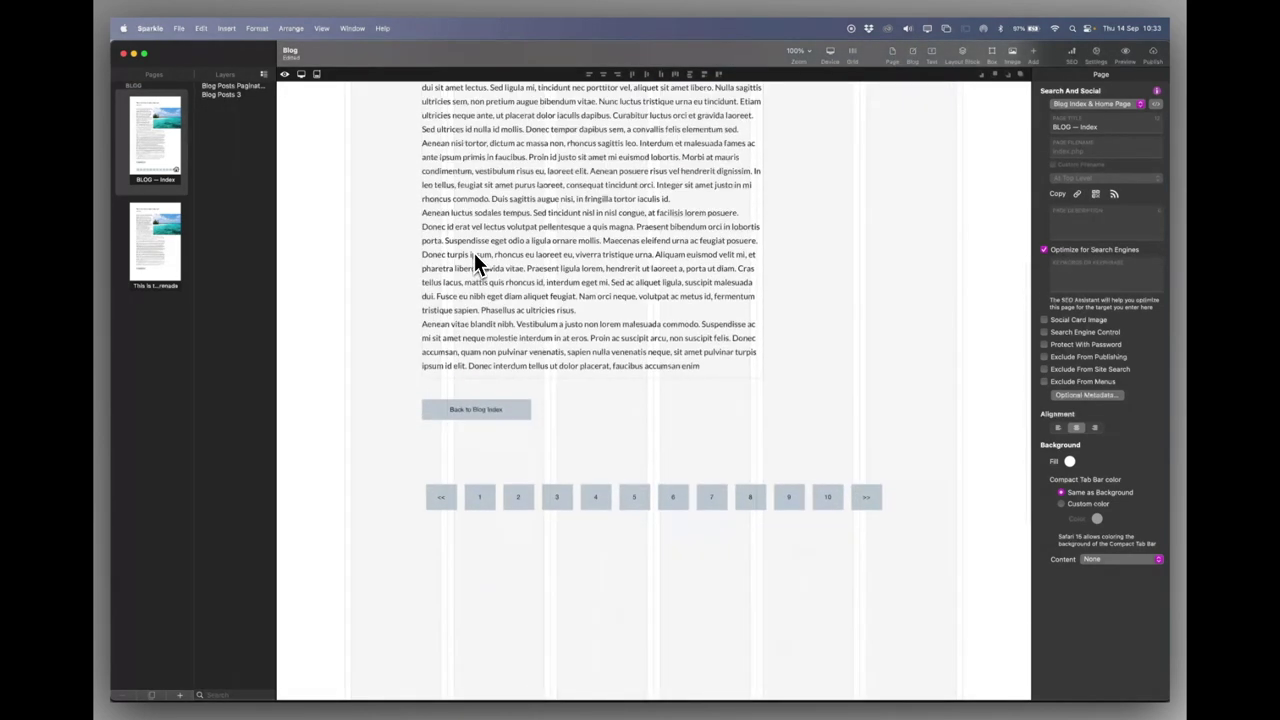
scroll(474, 257, up, 10)
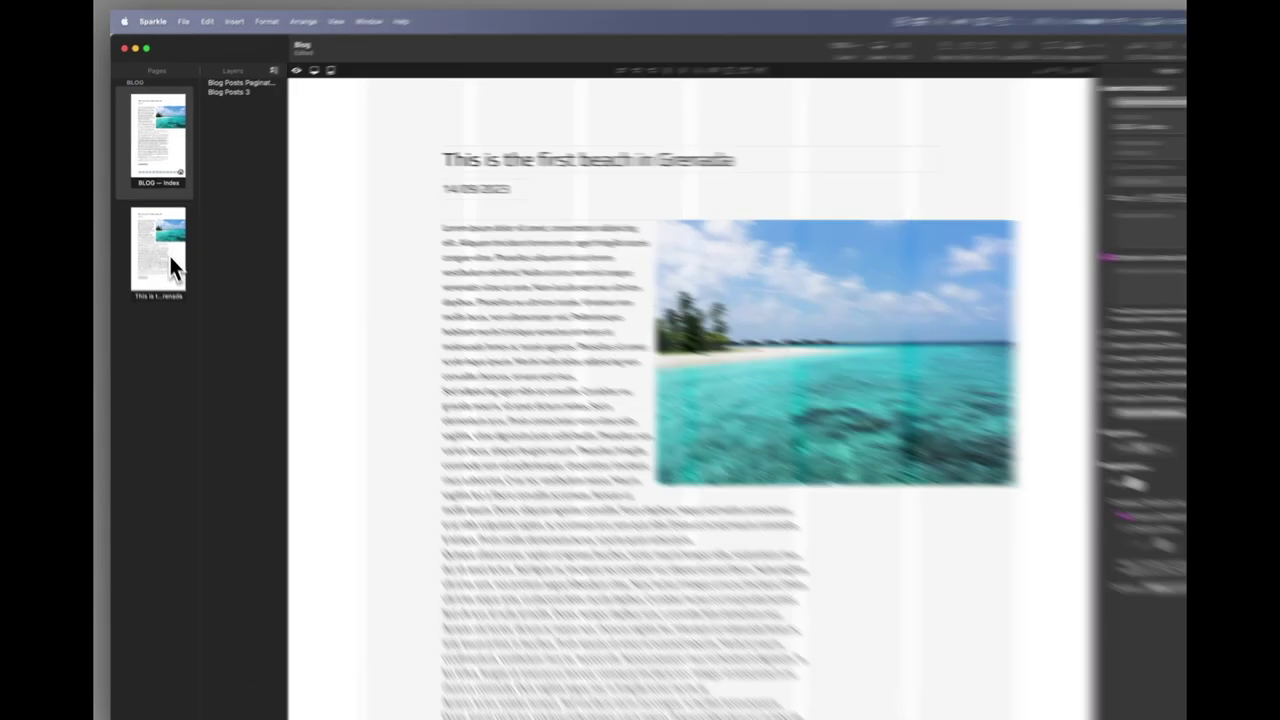
click(171, 258)
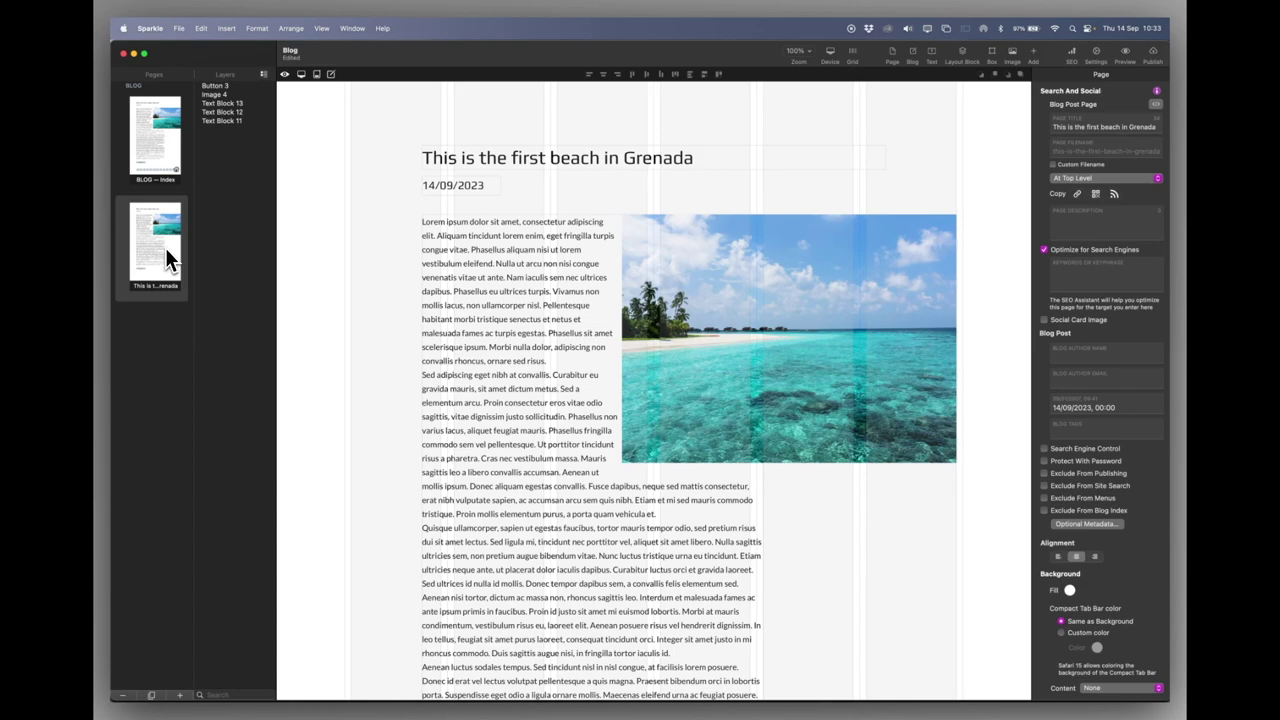
click(500, 290)
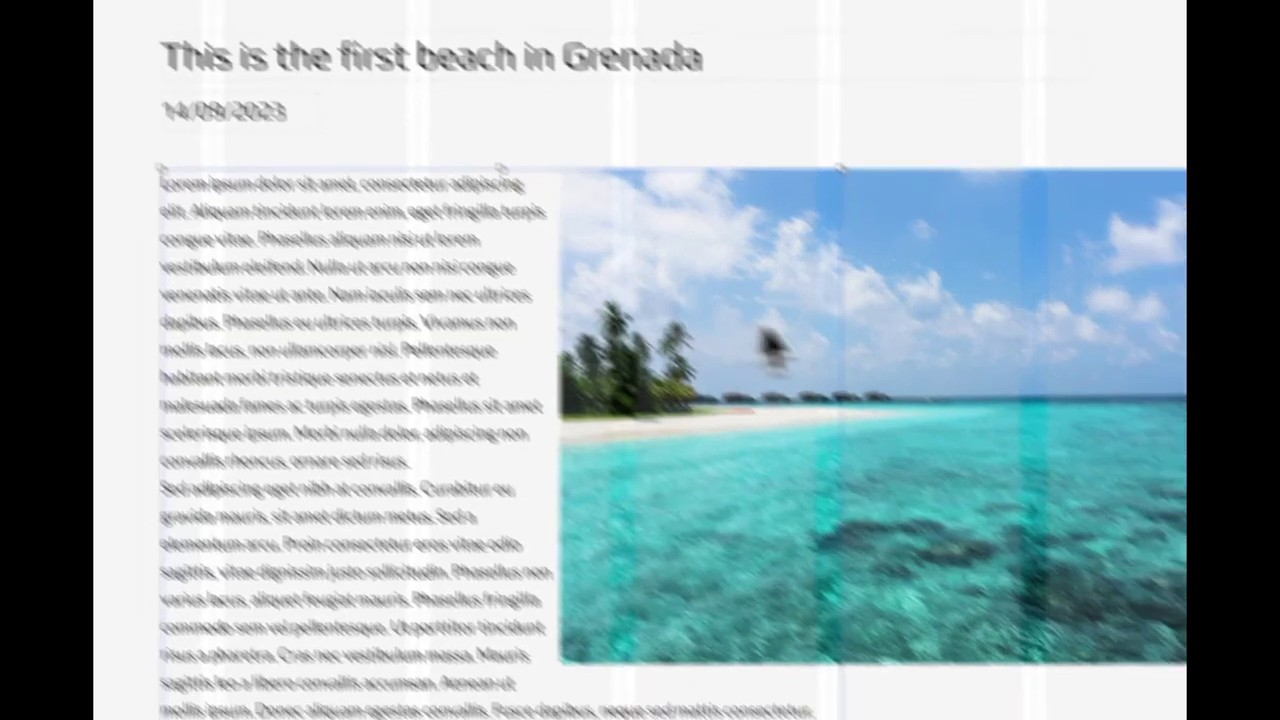
click(1085, 400)
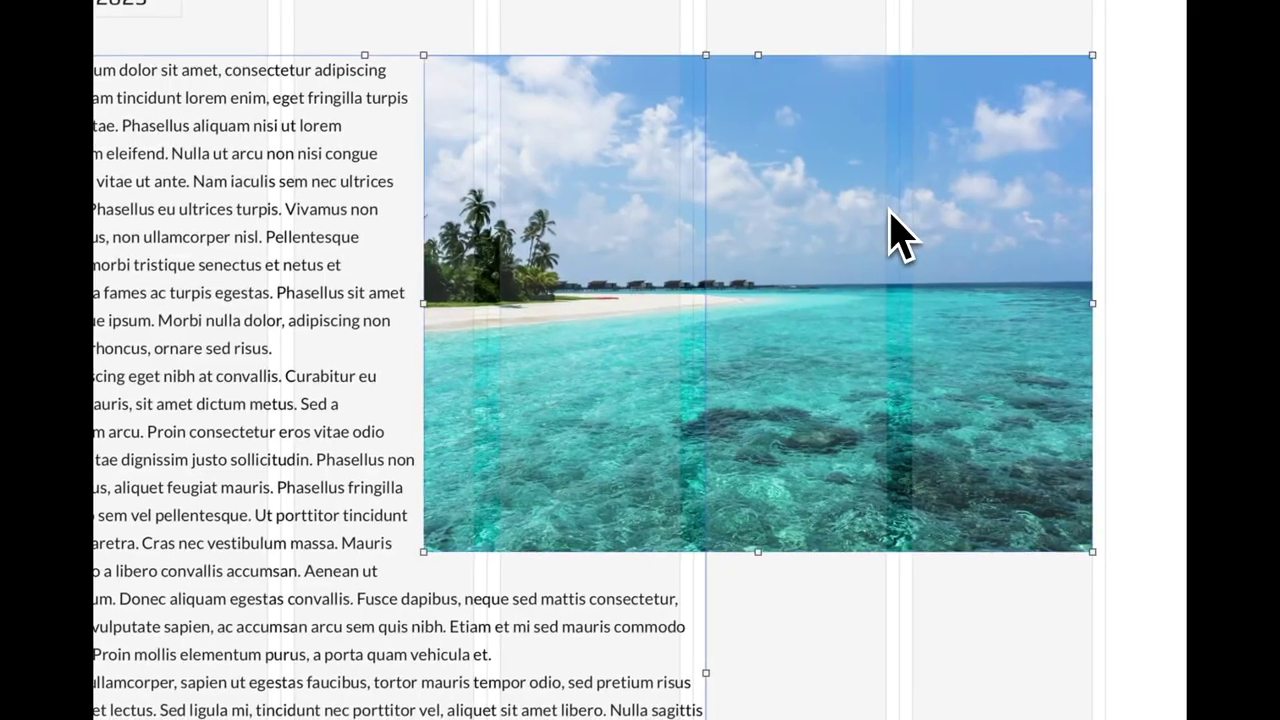
Exclude the post's body text, beach photo and Back to Blog Index button from the blog index
scroll(891, 234, down, 10)
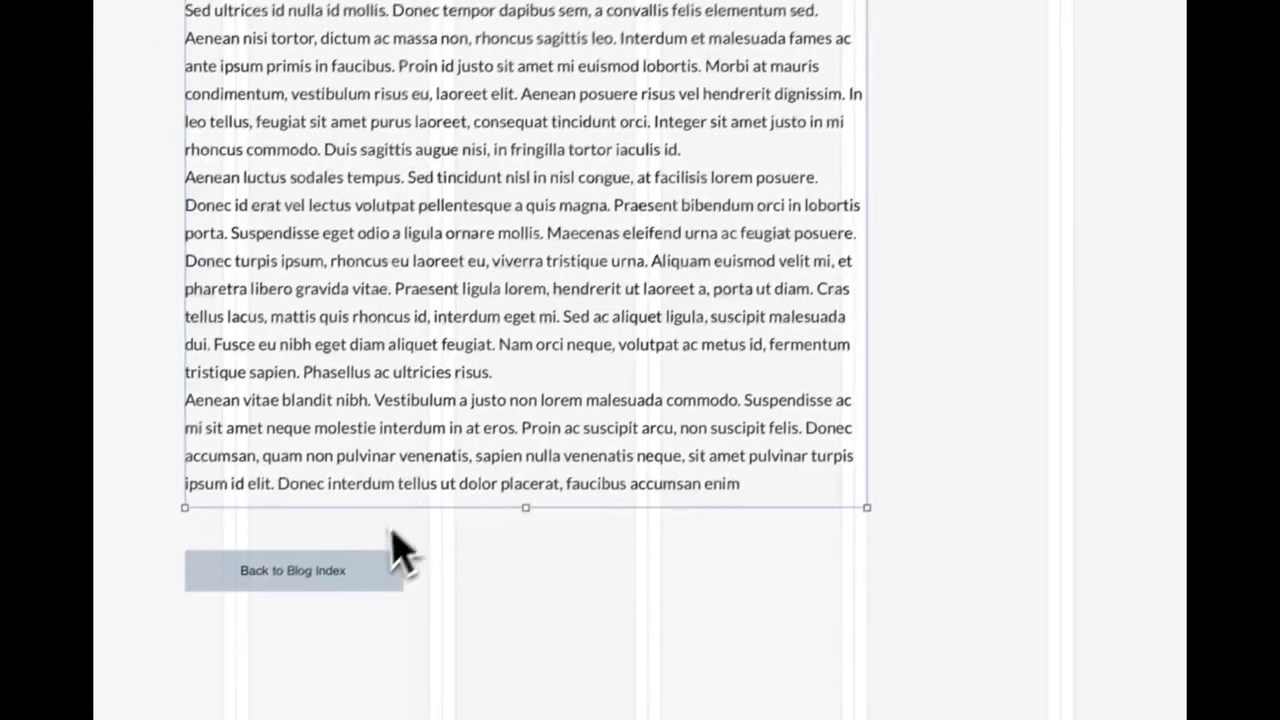
shift+click(385, 568)
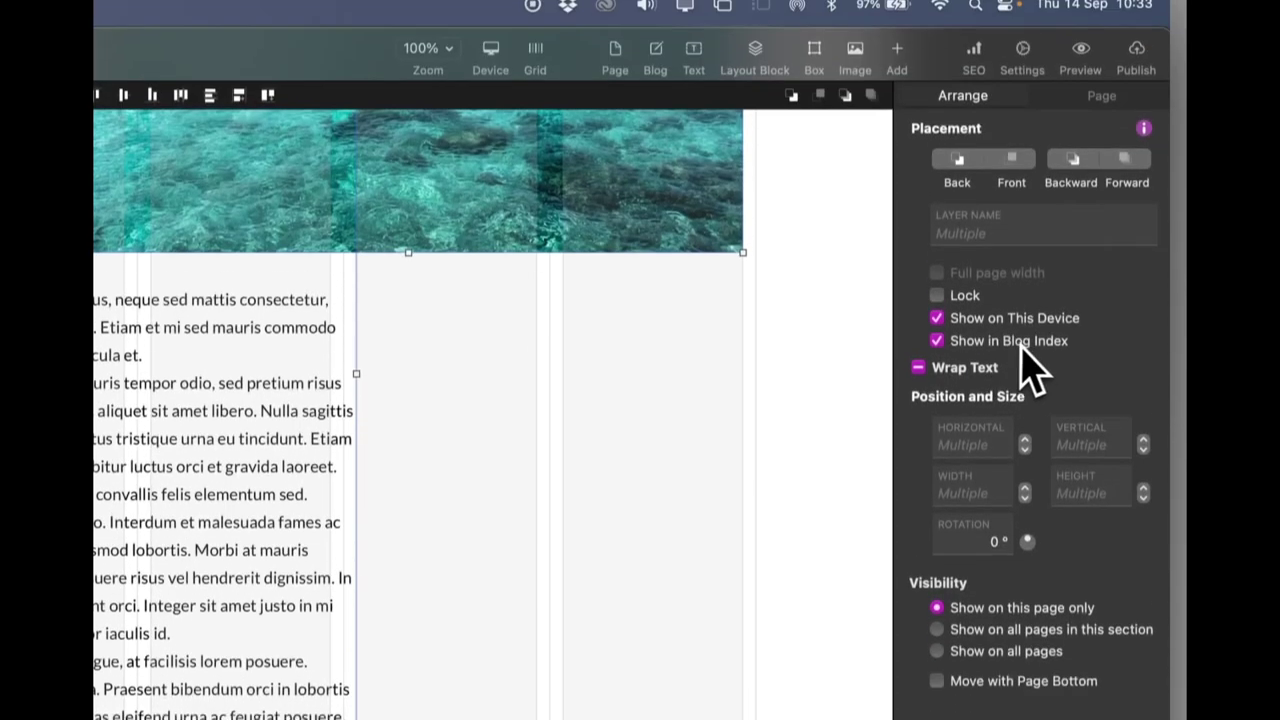
click(937, 341)
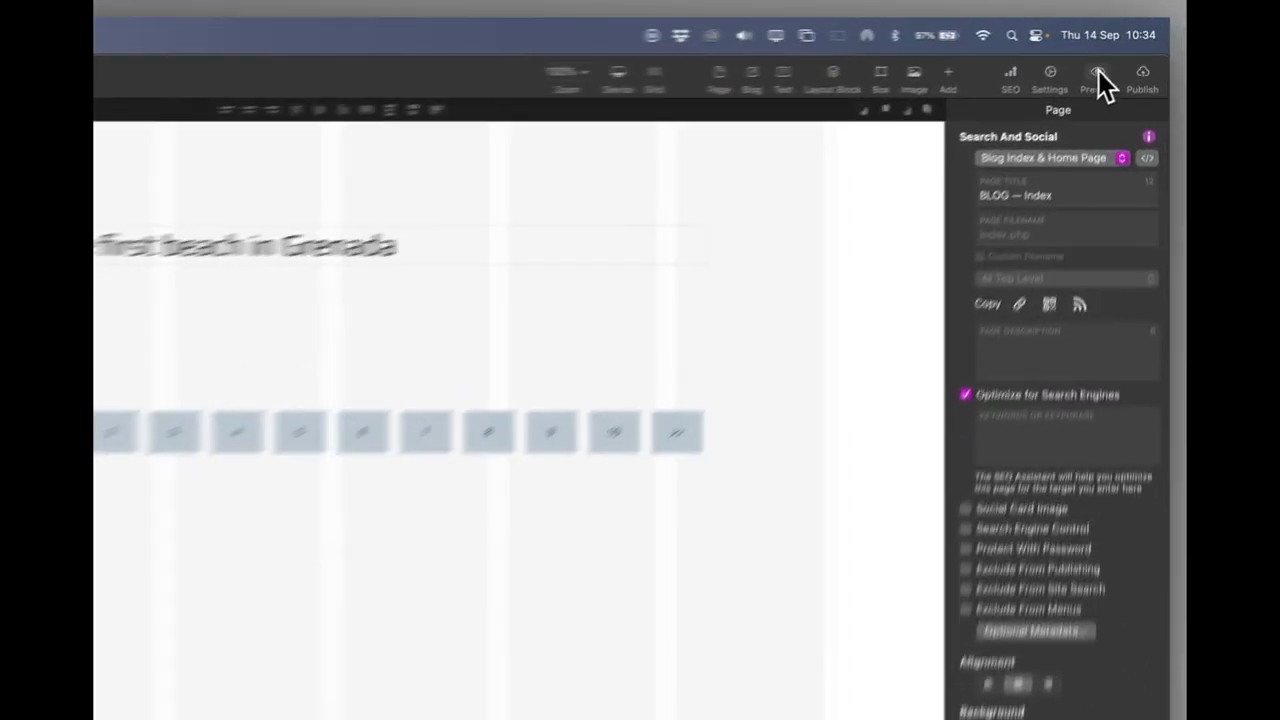
click(1127, 51)
Live-preview the site in Safari, open the Grenada post, then return to the blog index
click(1055, 238)
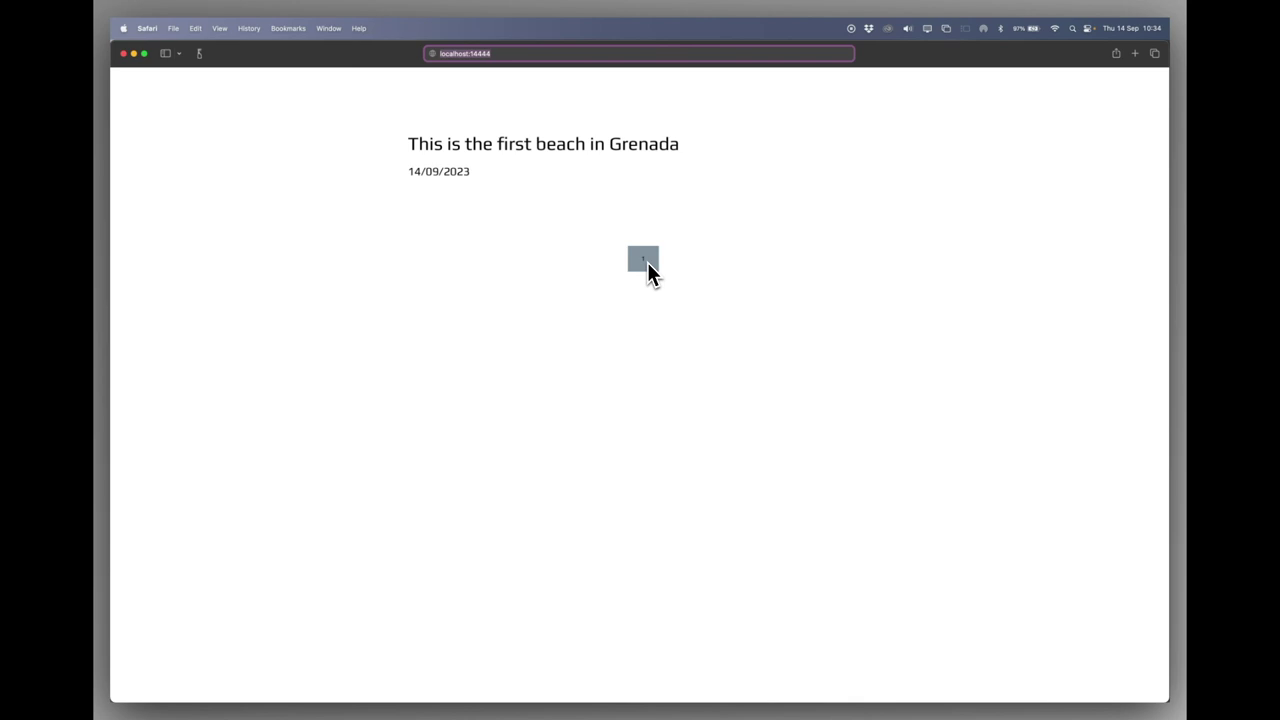
click(572, 157)
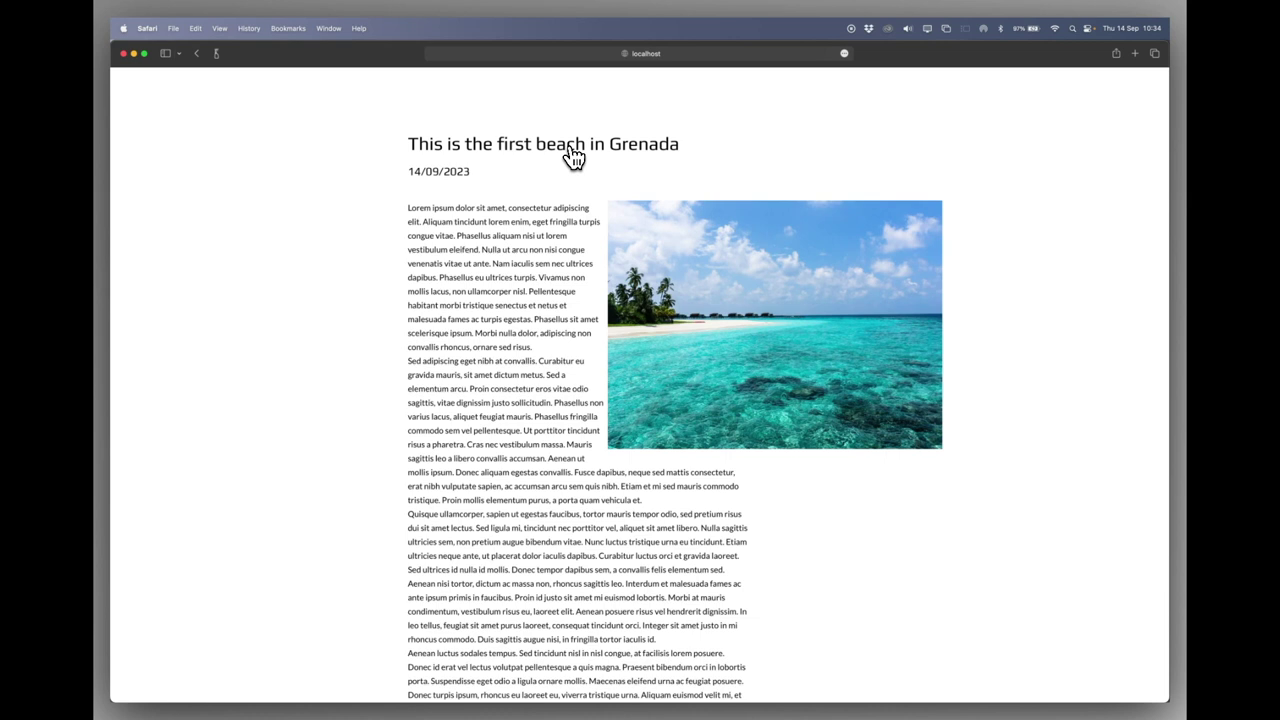
scroll(478, 436, down, 5)
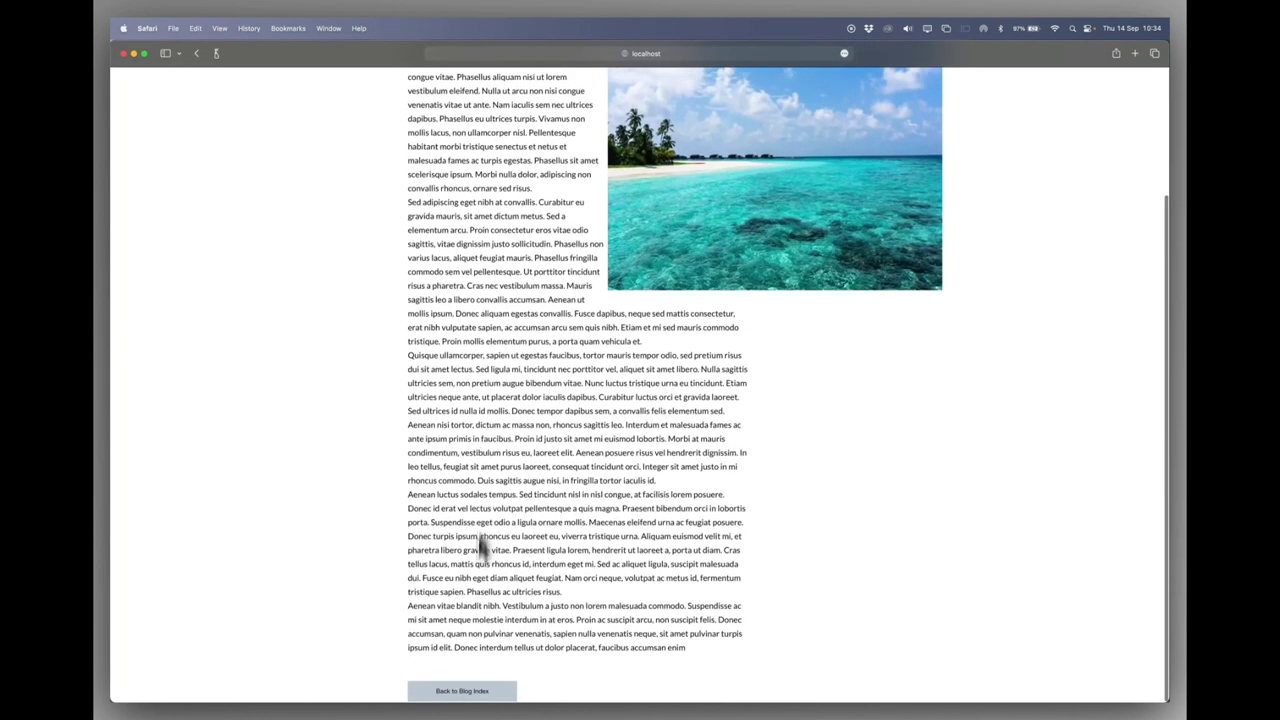
click(466, 699)
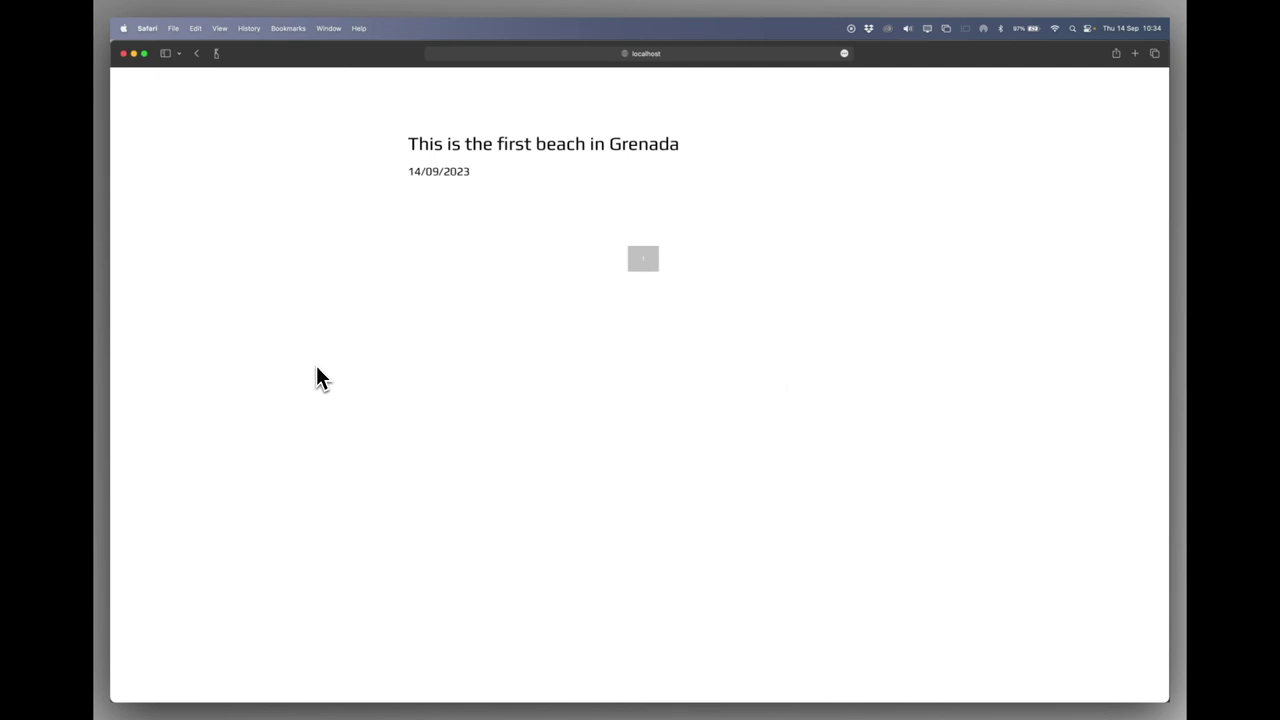
key(super+Tab)
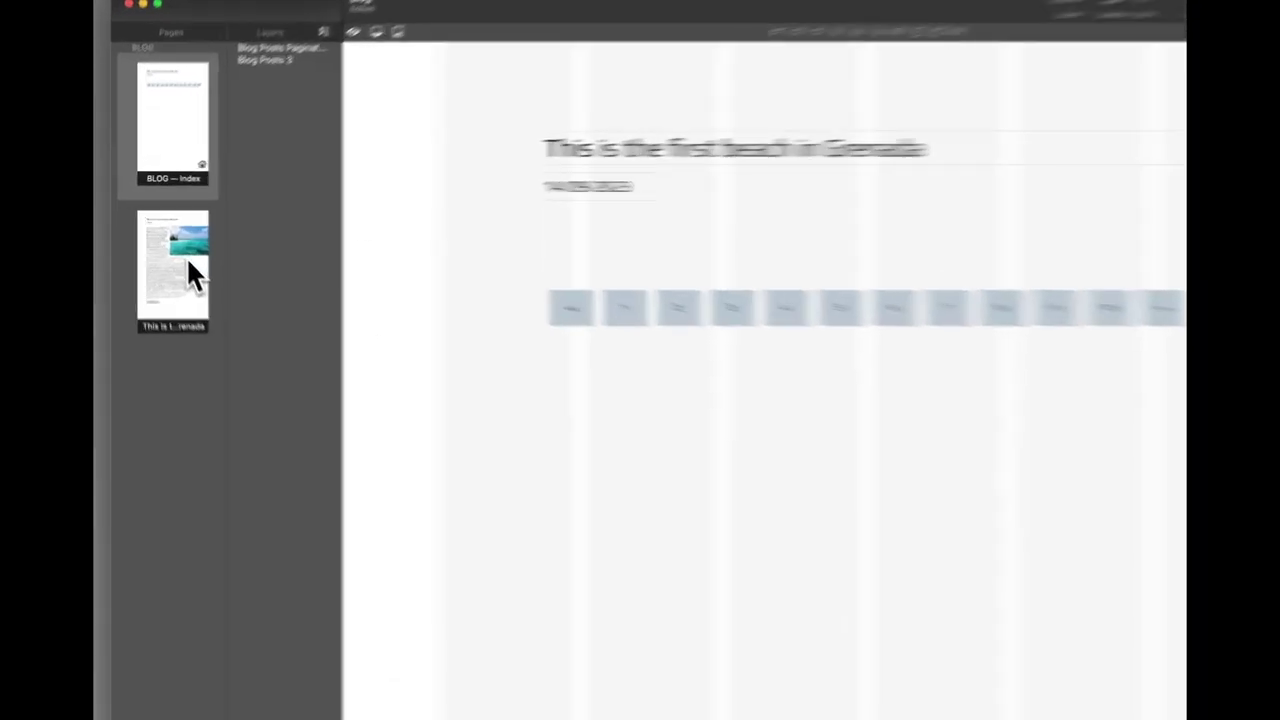
Show the Grenada post's body text, beach photo and Back button in the blog index again
click(190, 270)
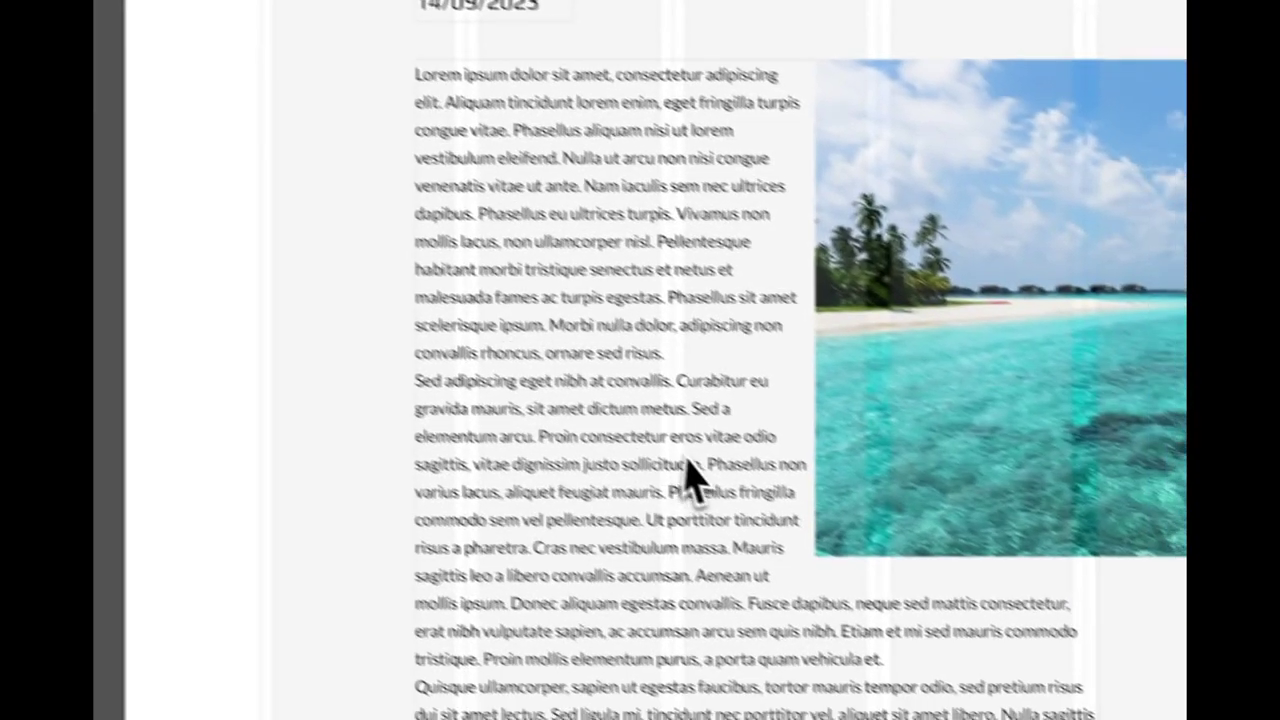
click(1100, 440)
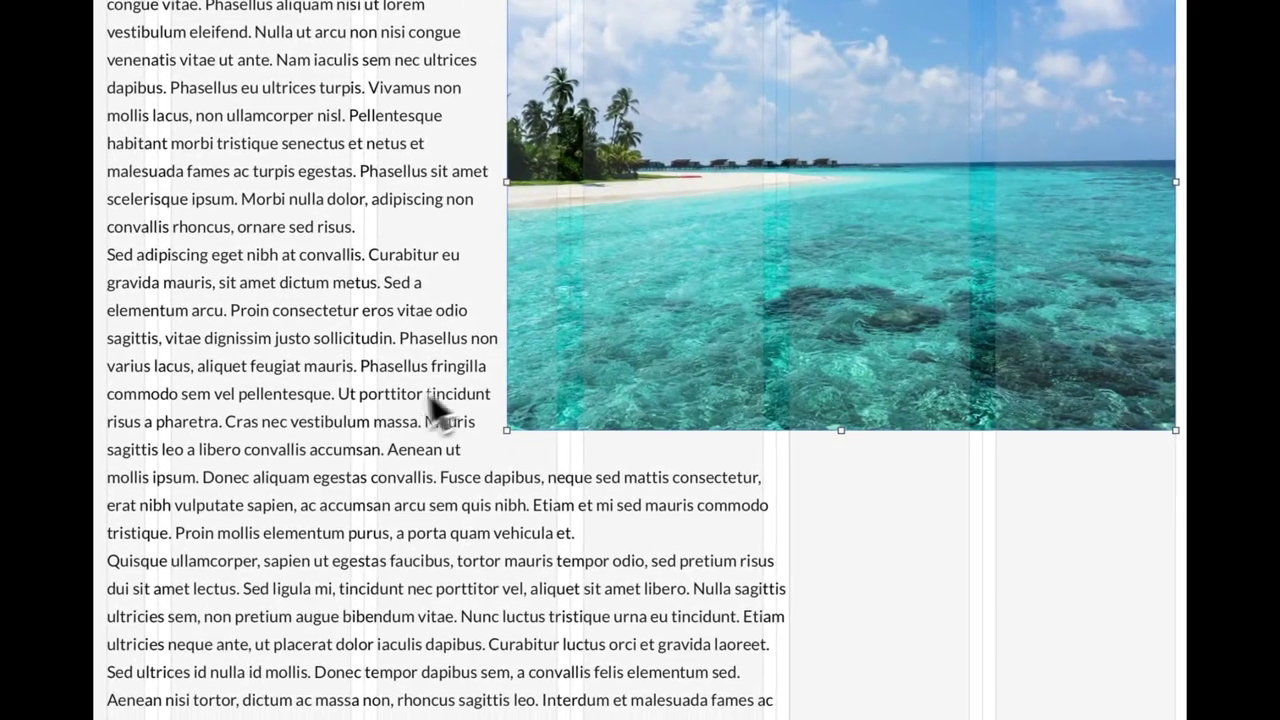
scroll(389, 436, down, 10)
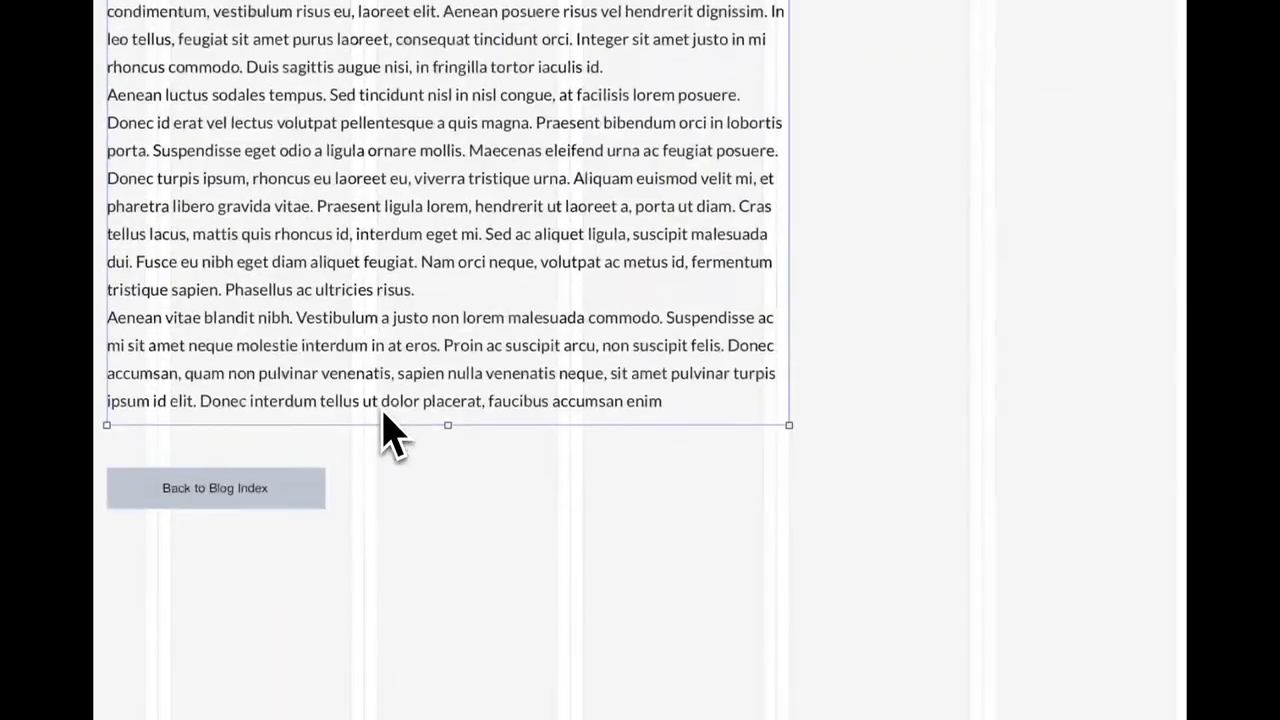
scroll(466, 480, left, 3)
click(495, 445)
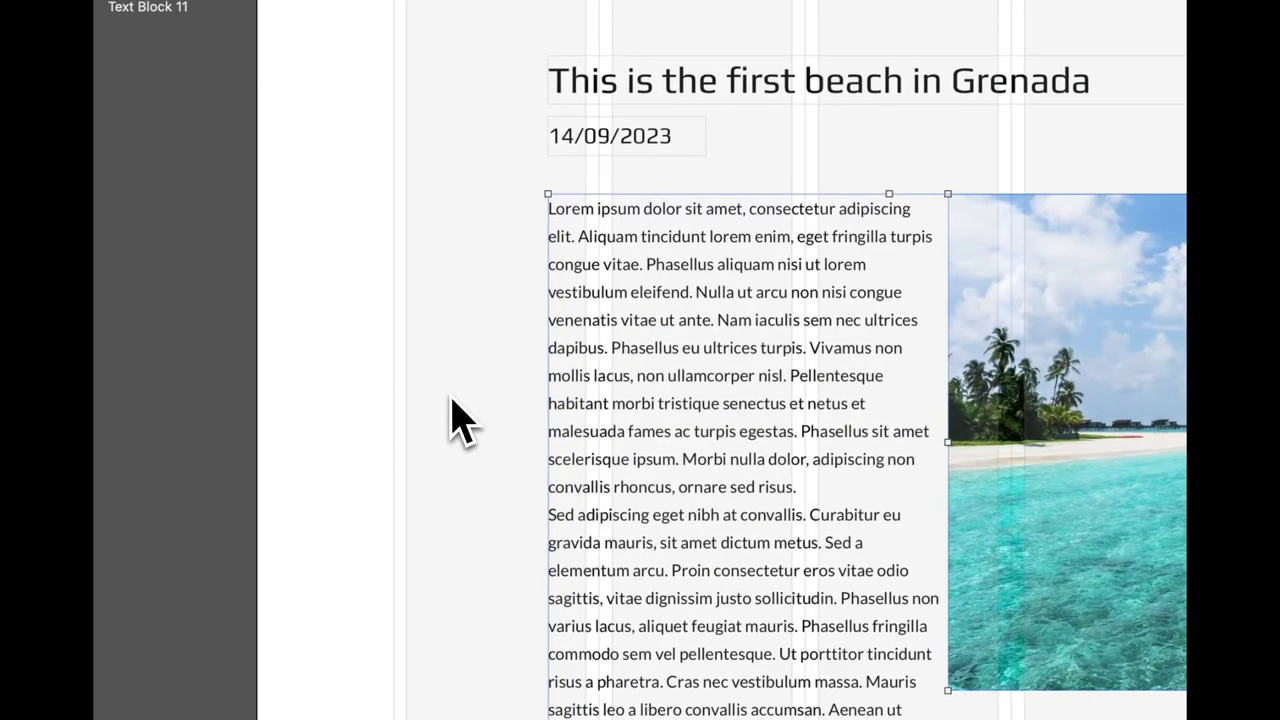
click(444, 420)
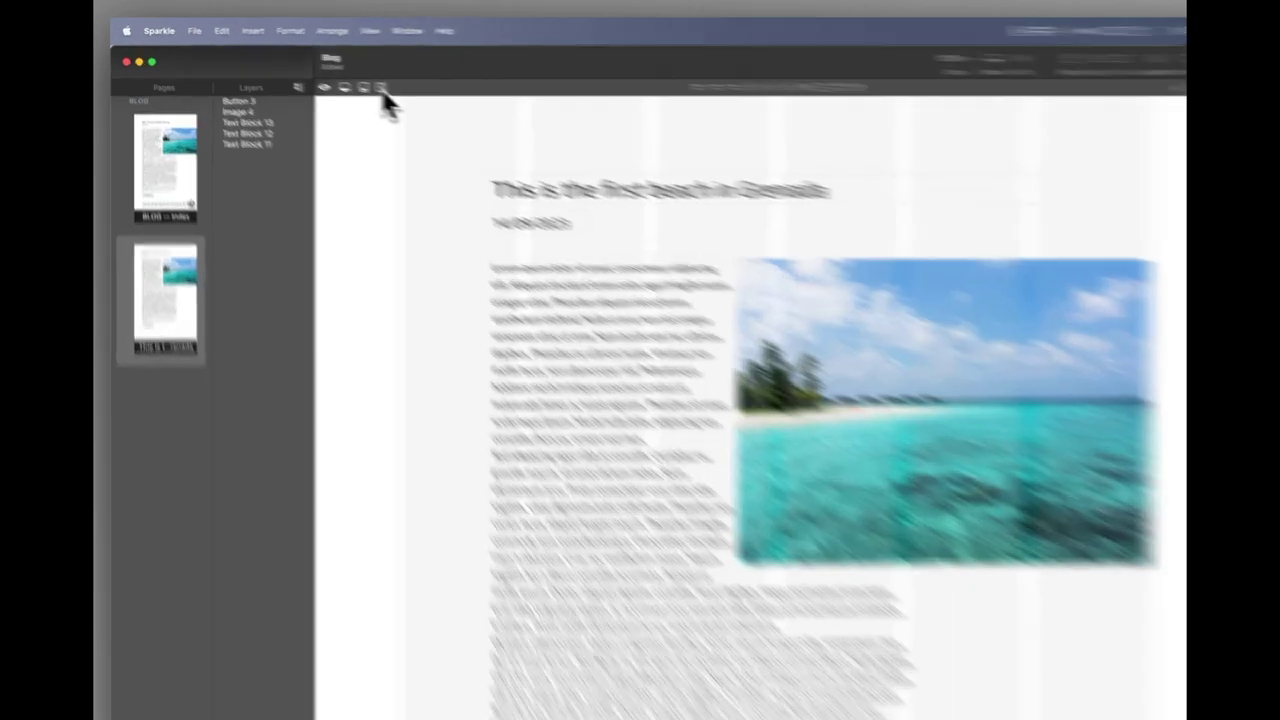
Switch the Grenada post to a custom Index/RSS Summary version
click(331, 76)
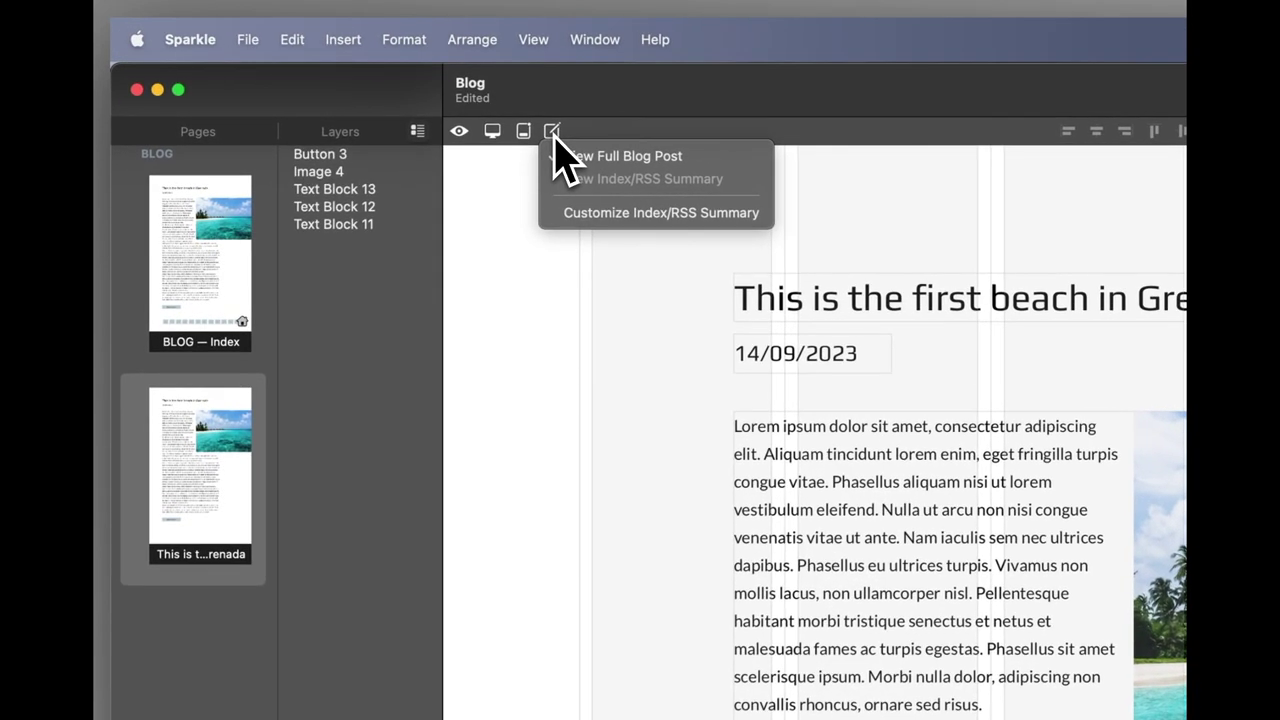
click(601, 214)
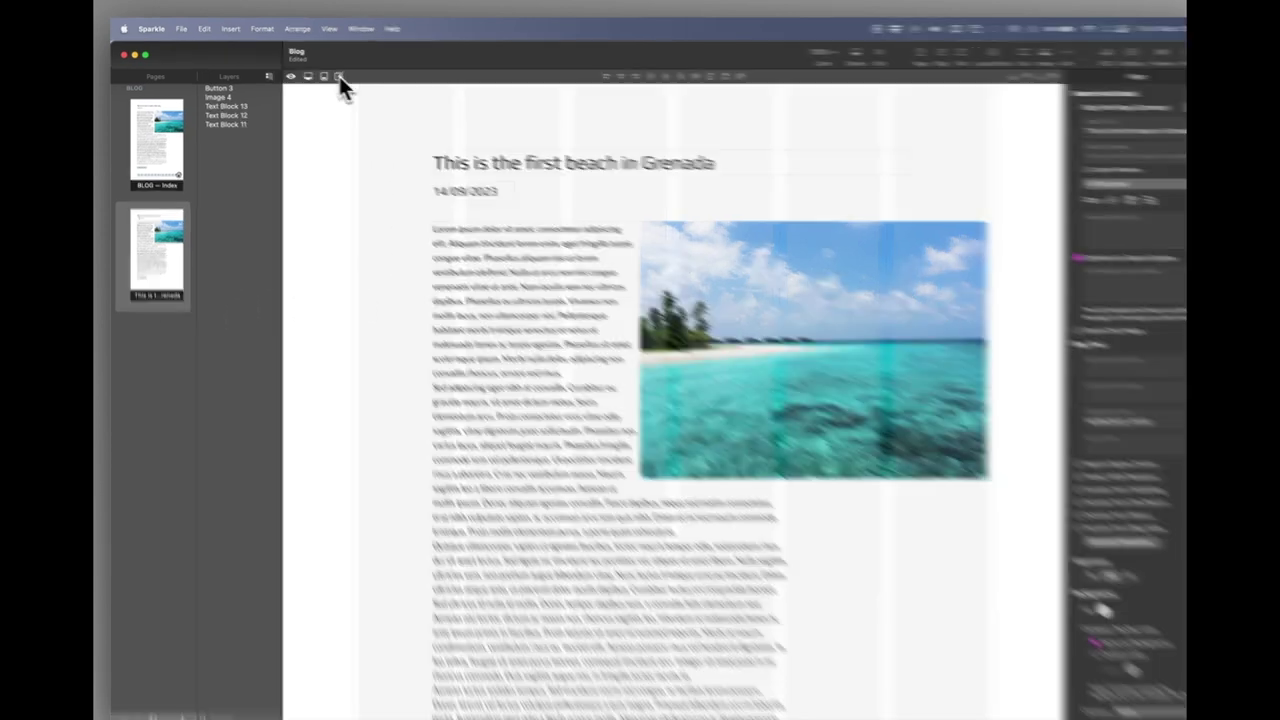
click(331, 74)
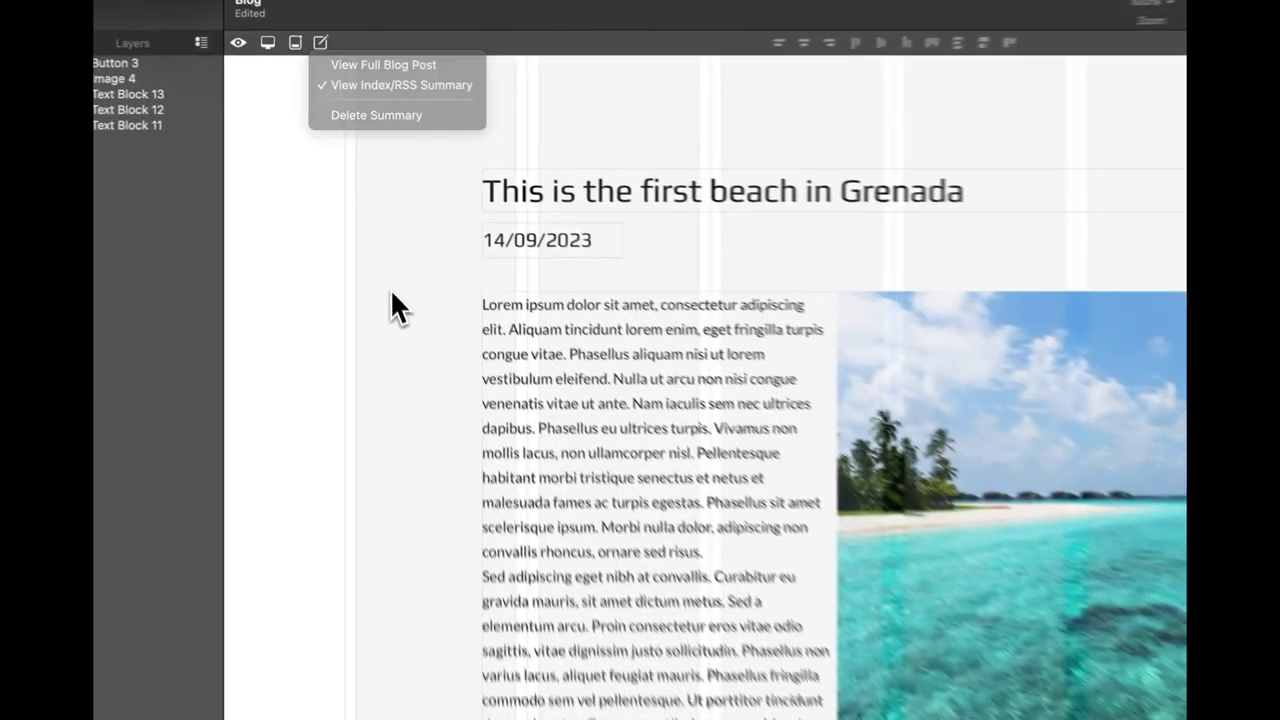
Move the beach photo to the left of the summary paragraph
click(378, 222)
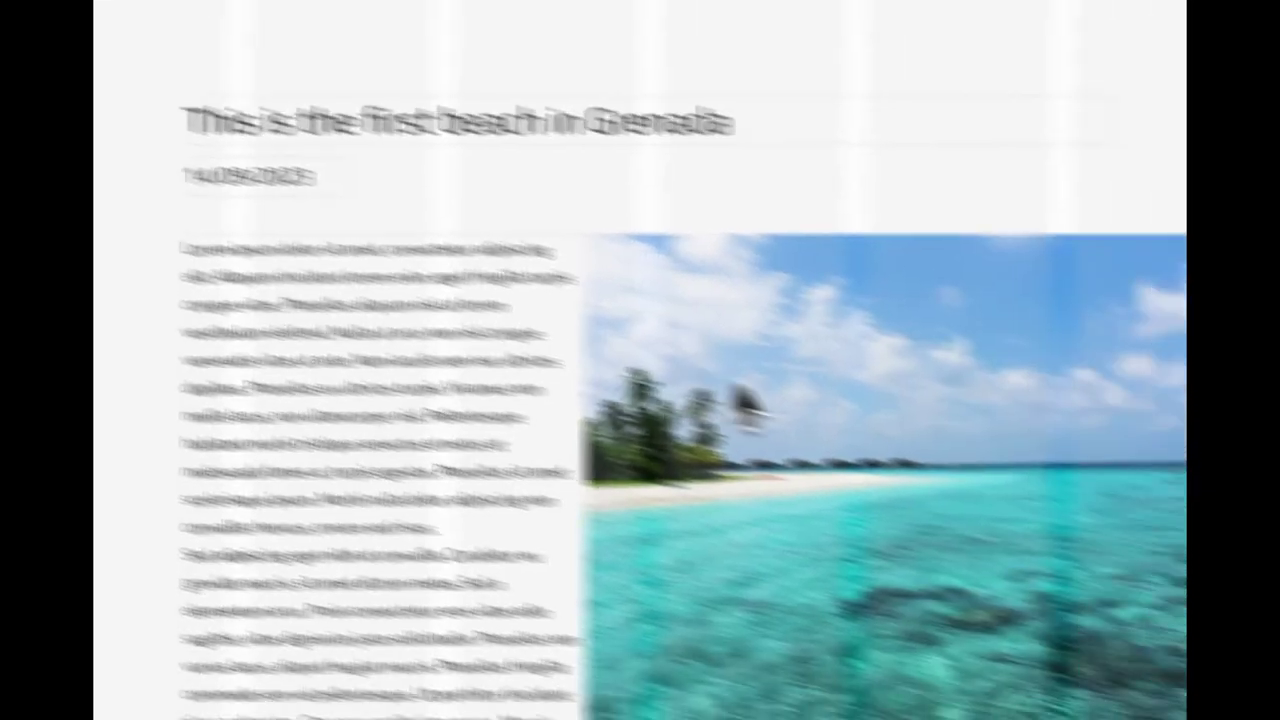
click(1040, 450)
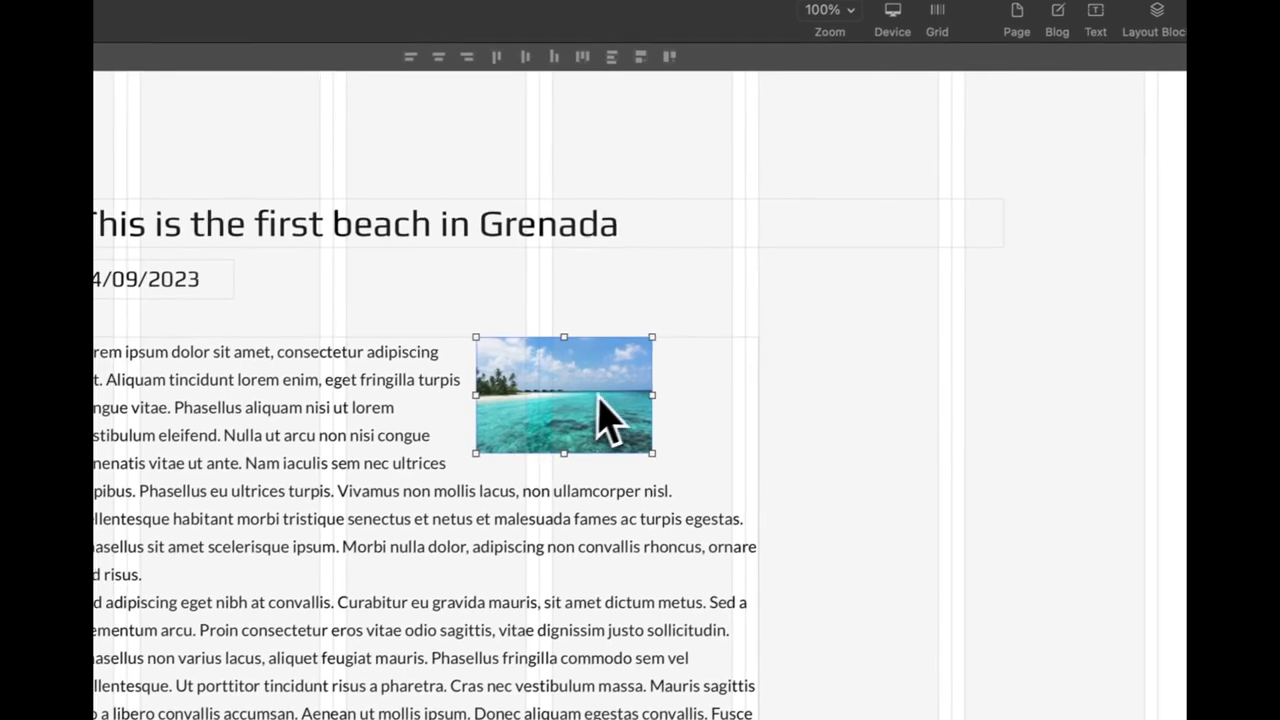
drag(602, 394, 465, 166)
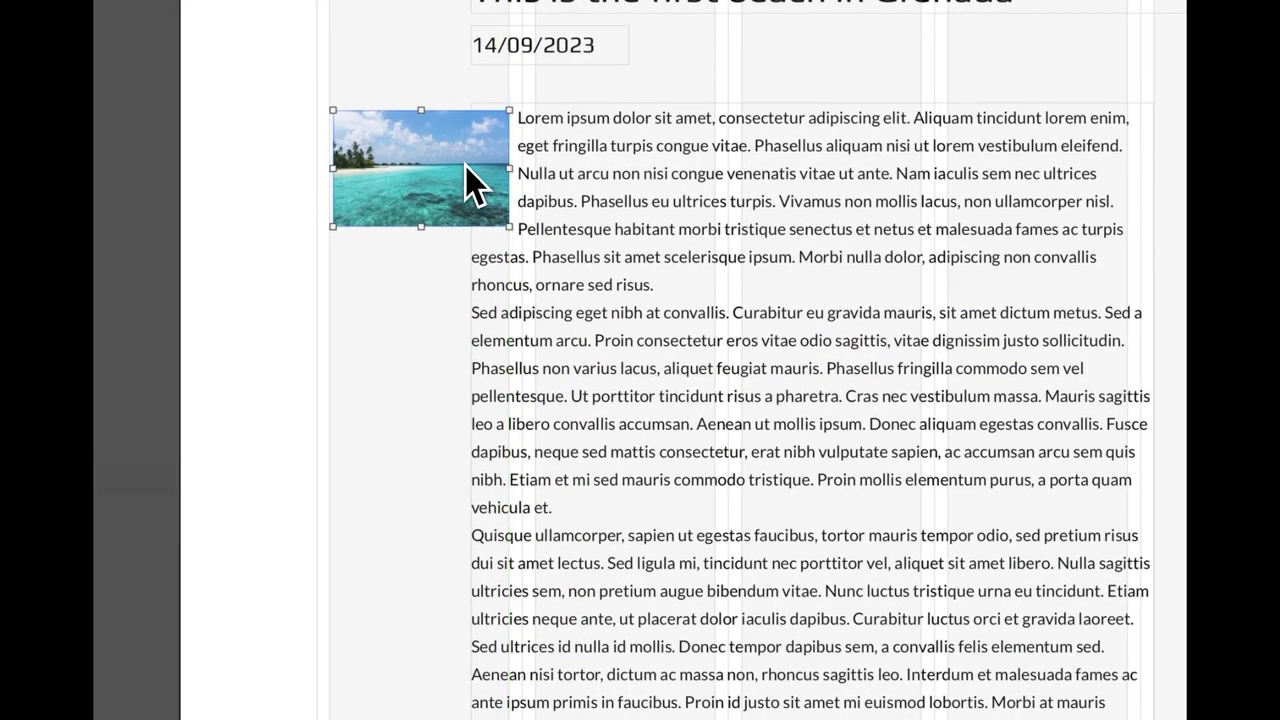
Replace the body text with 'This was the first beach in Grenada. See the whole report.'
click(779, 318)
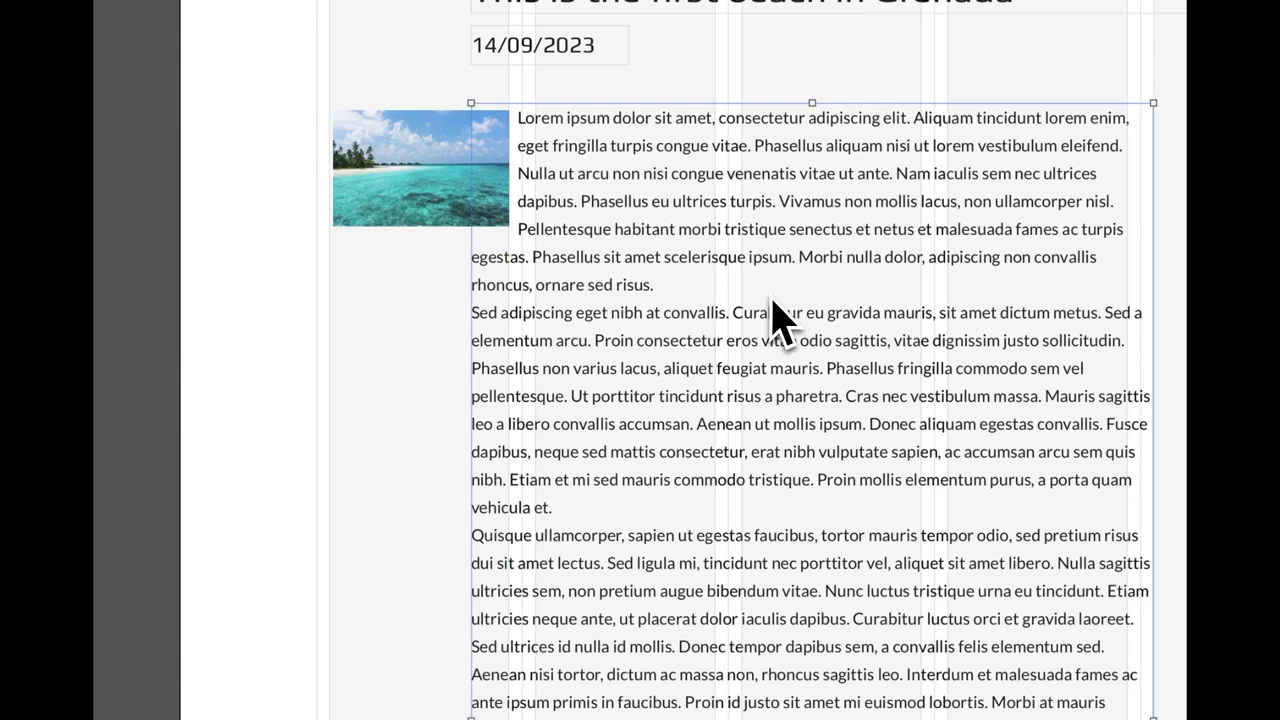
double_click(777, 152)
click(757, 148)
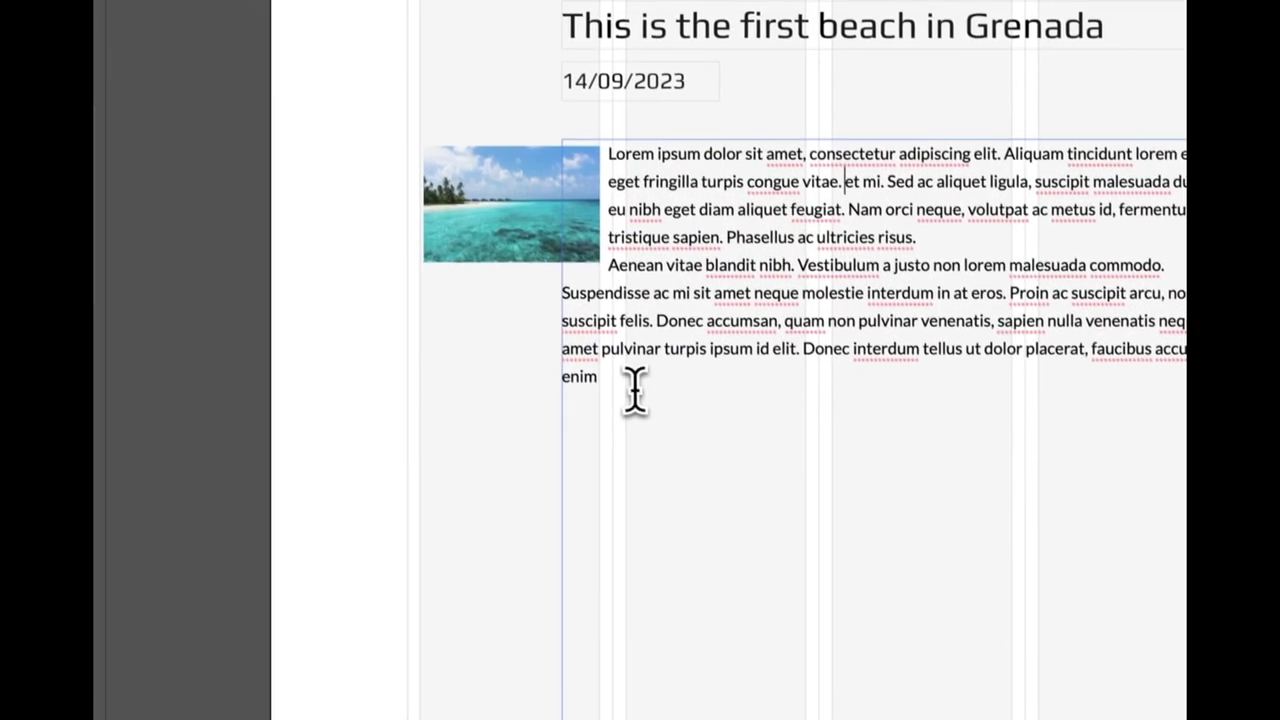
drag(636, 392, 592, 140)
text(This w)
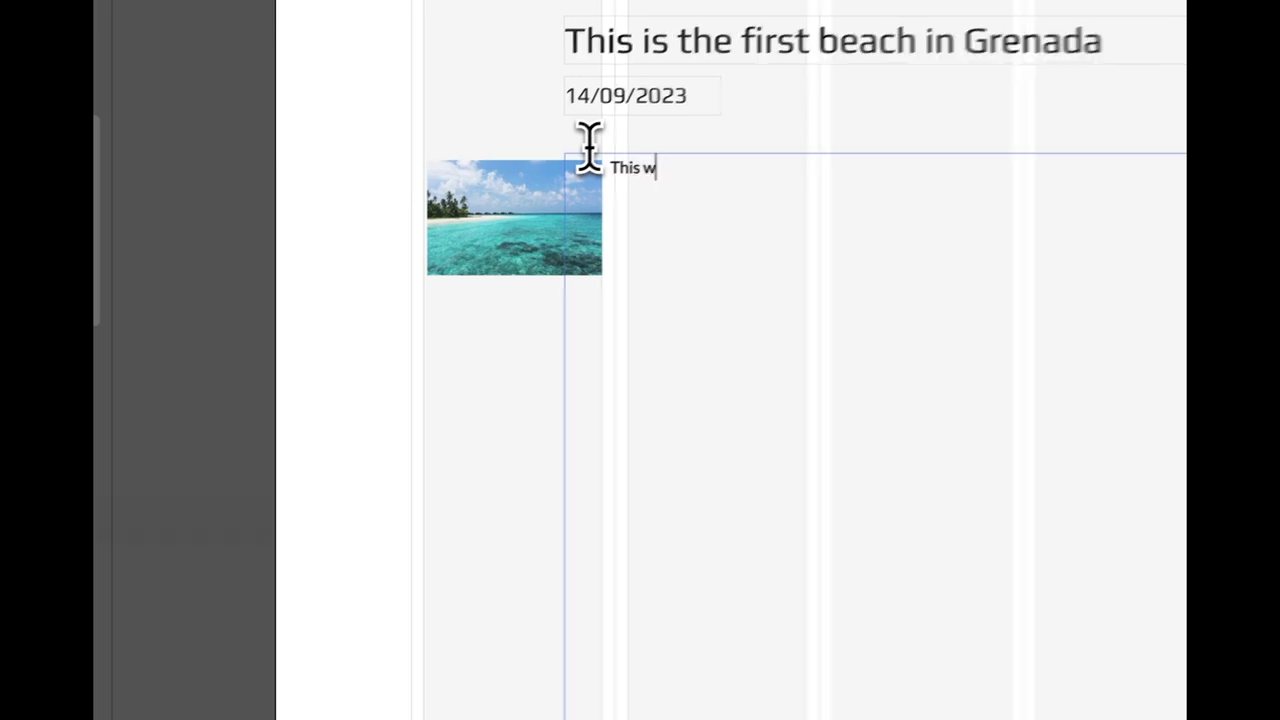
text(as the first beach in Grenan)
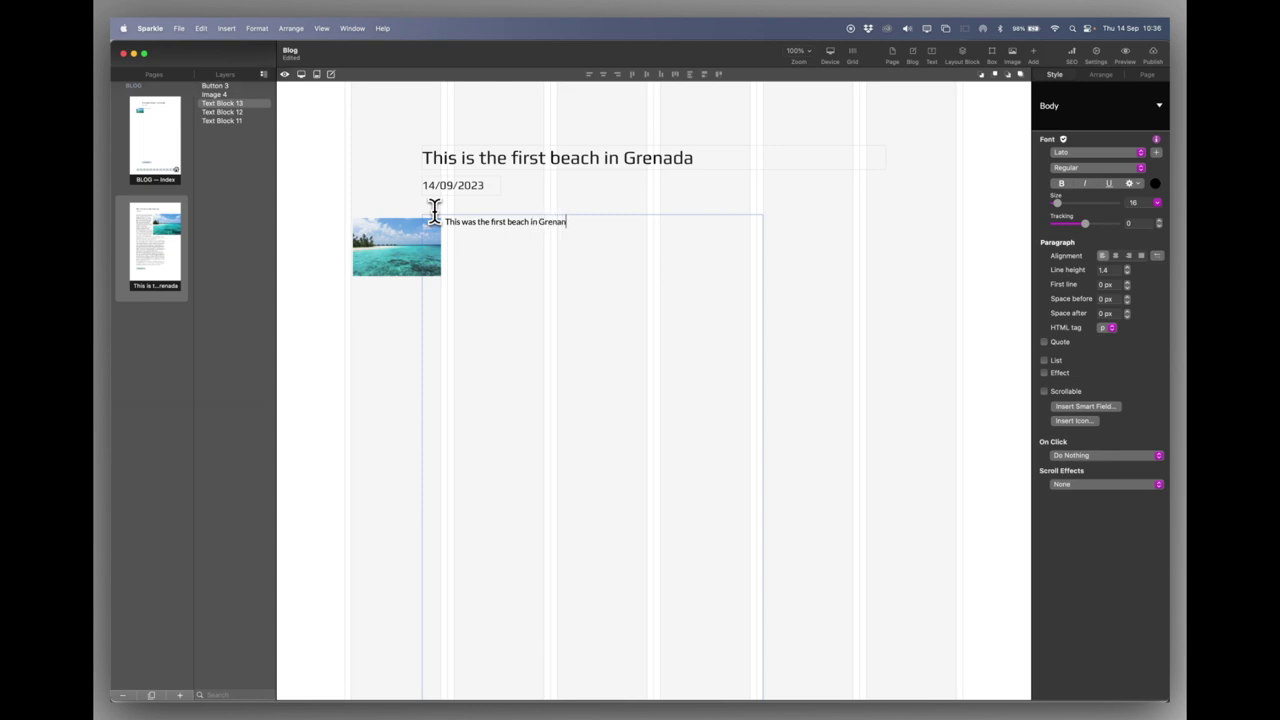
text(.)
key(BackSpace)
key(BackSpace)
Delete the Back to Blog Index button from the summary
click(793, 311)
scroll(793, 313, down, 3)
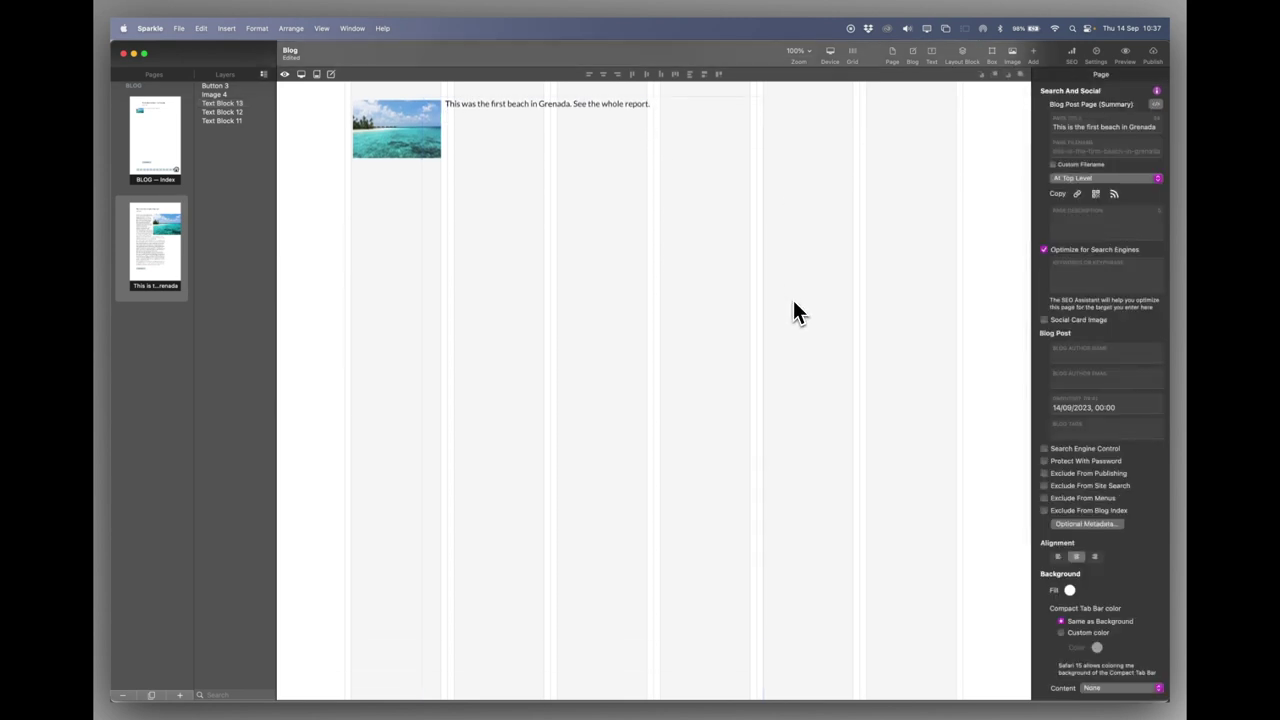
scroll(793, 312, down, 3)
click(483, 617)
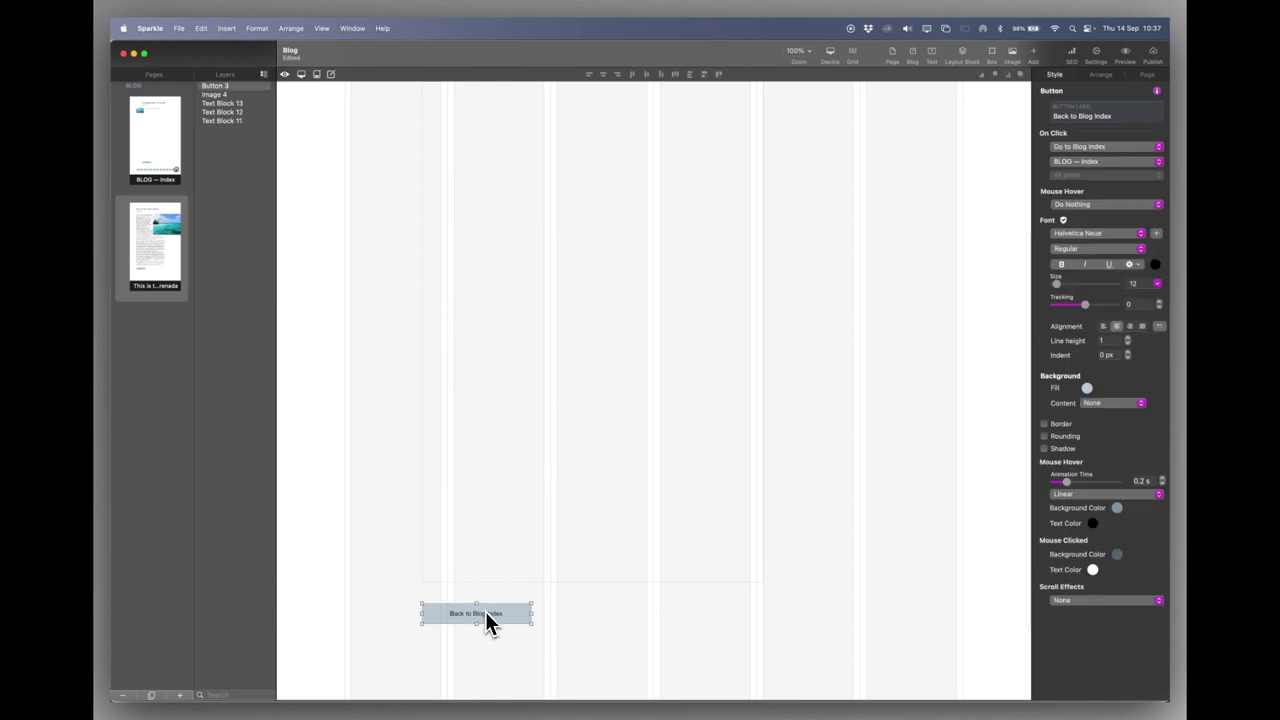
key(BackSpace)
Shorten the summary text box and align the title and date with the image
click(588, 581)
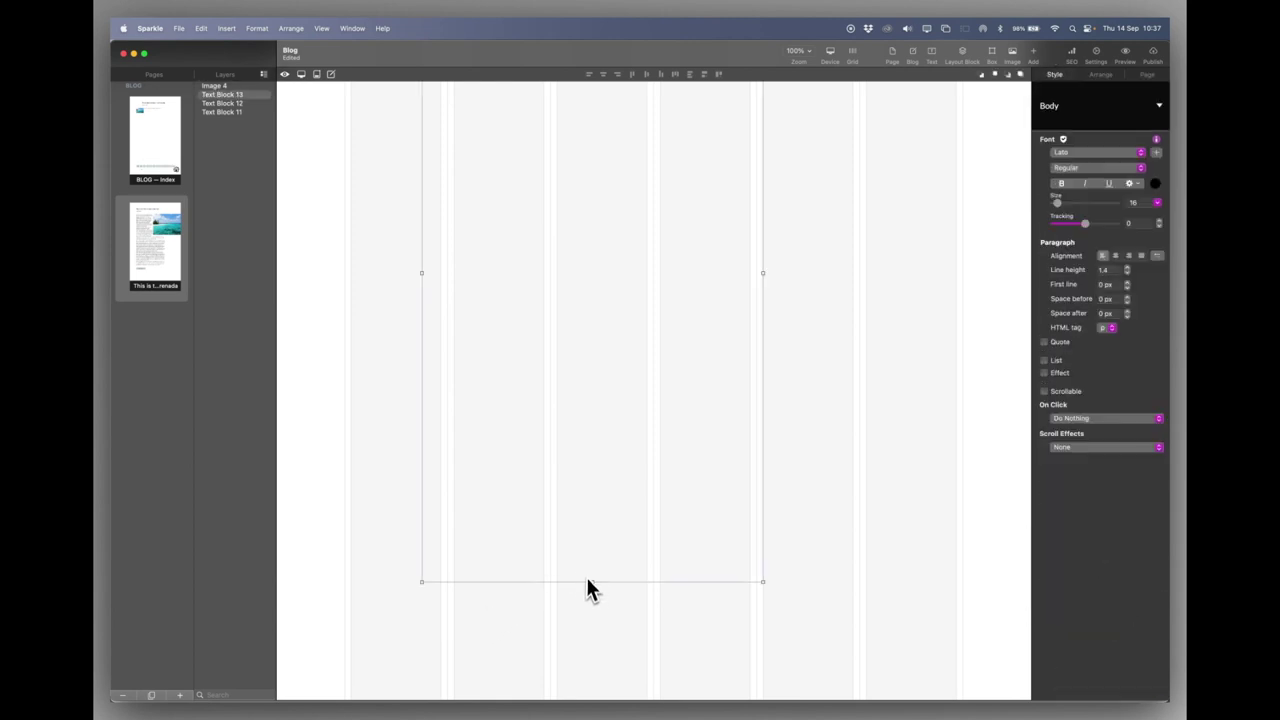
double_click(593, 583)
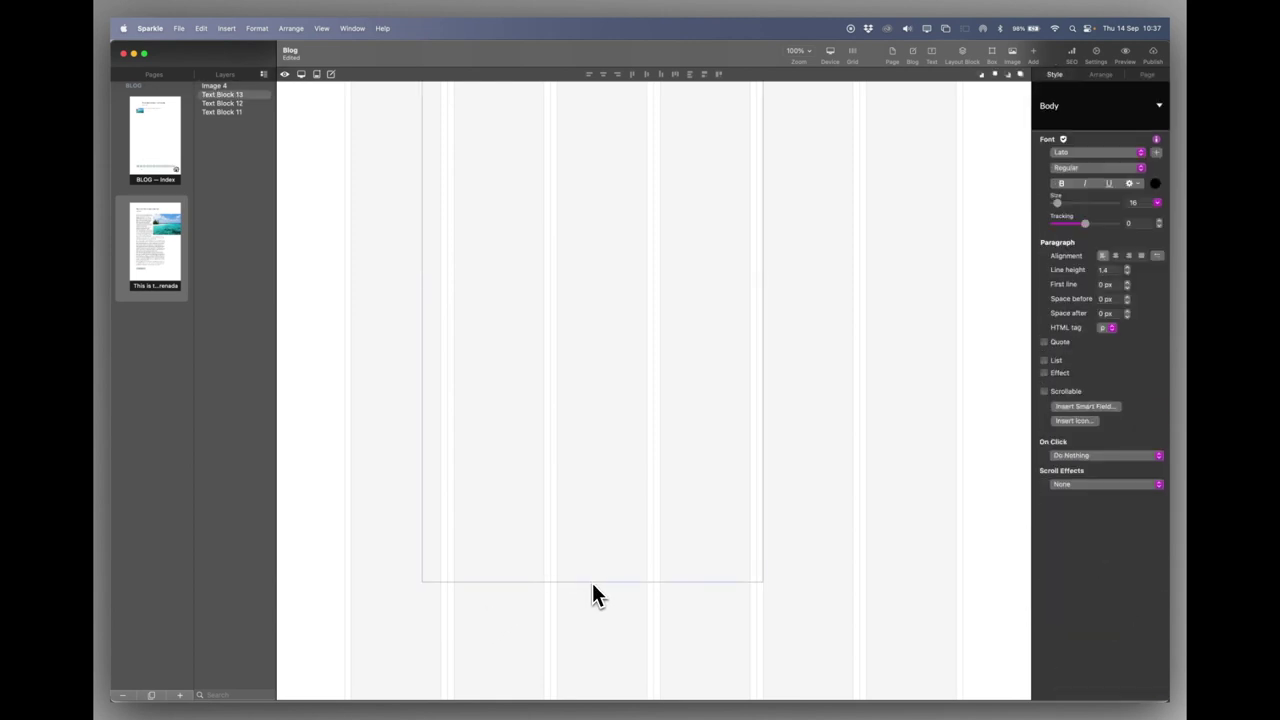
drag(592, 584, 571, 106)
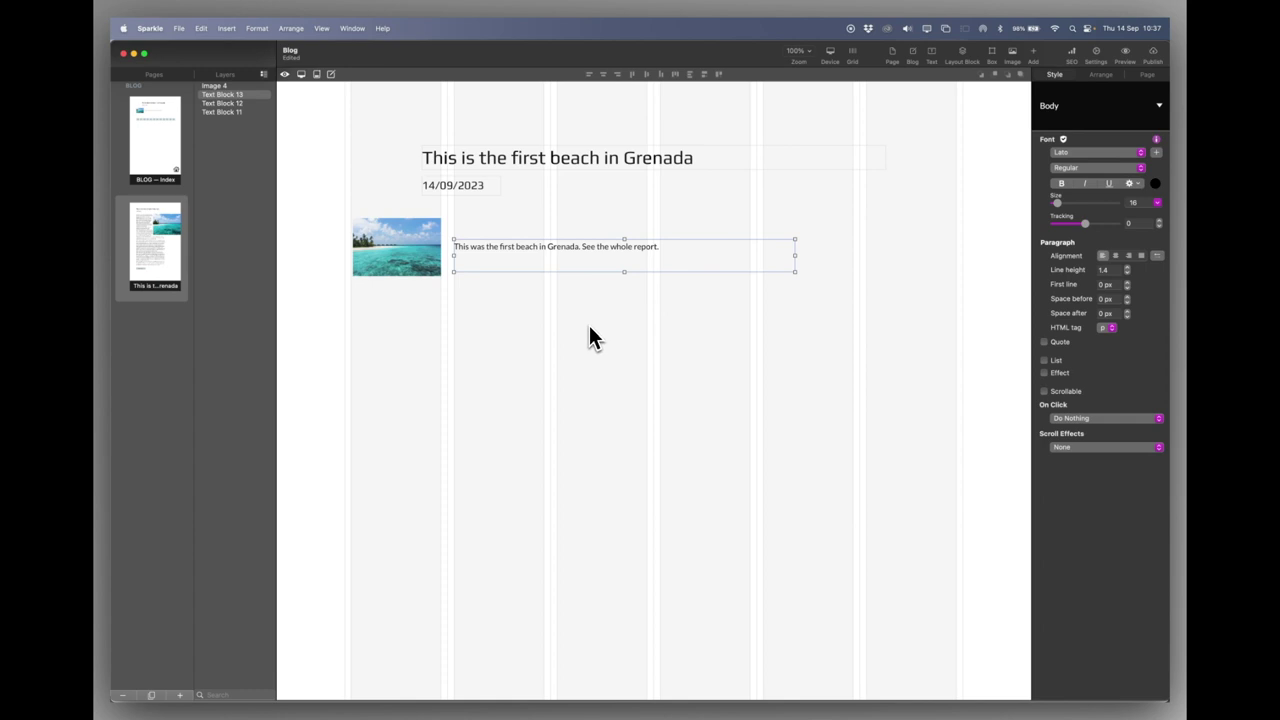
click(517, 160)
shift+click(479, 187)
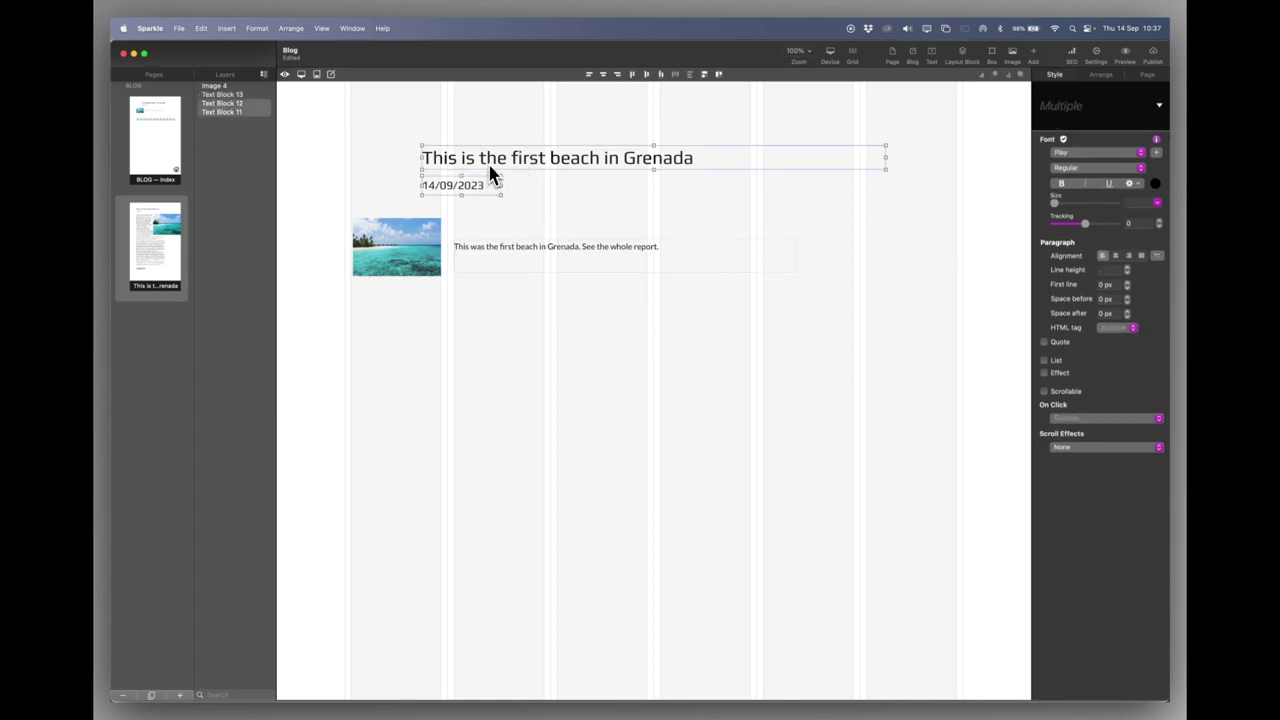
drag(488, 172, 423, 166)
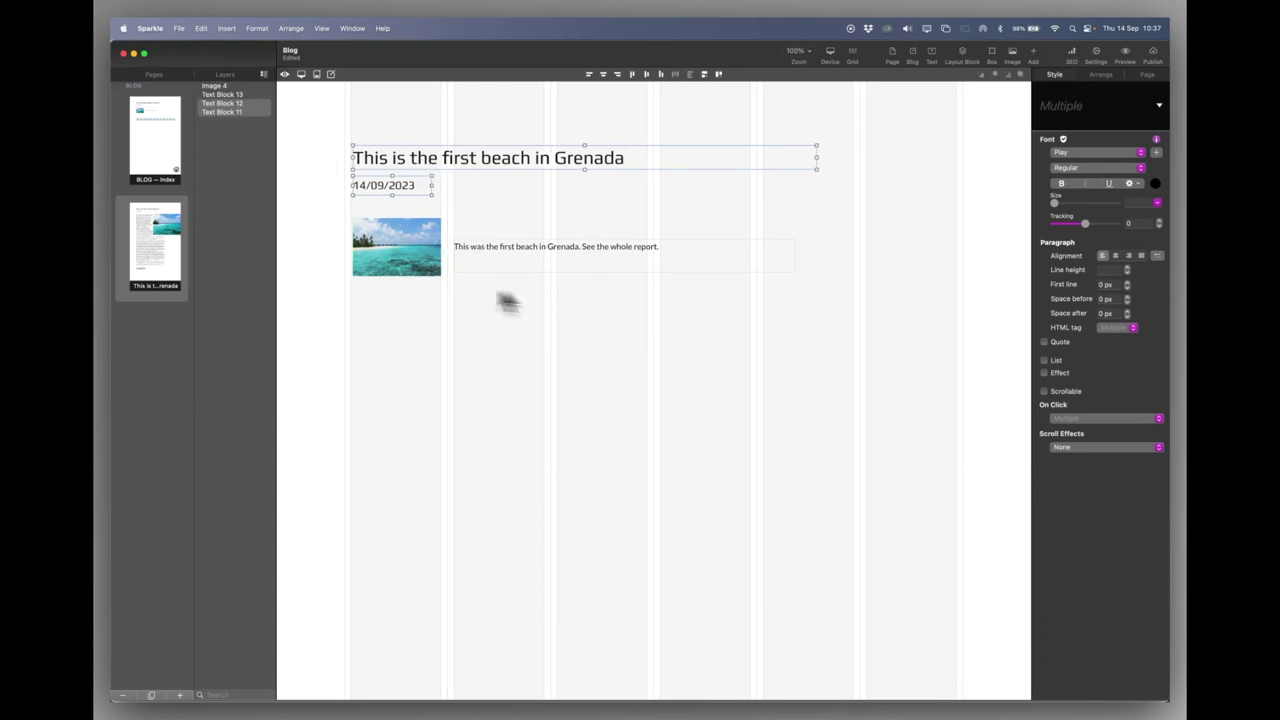
click(435, 245)
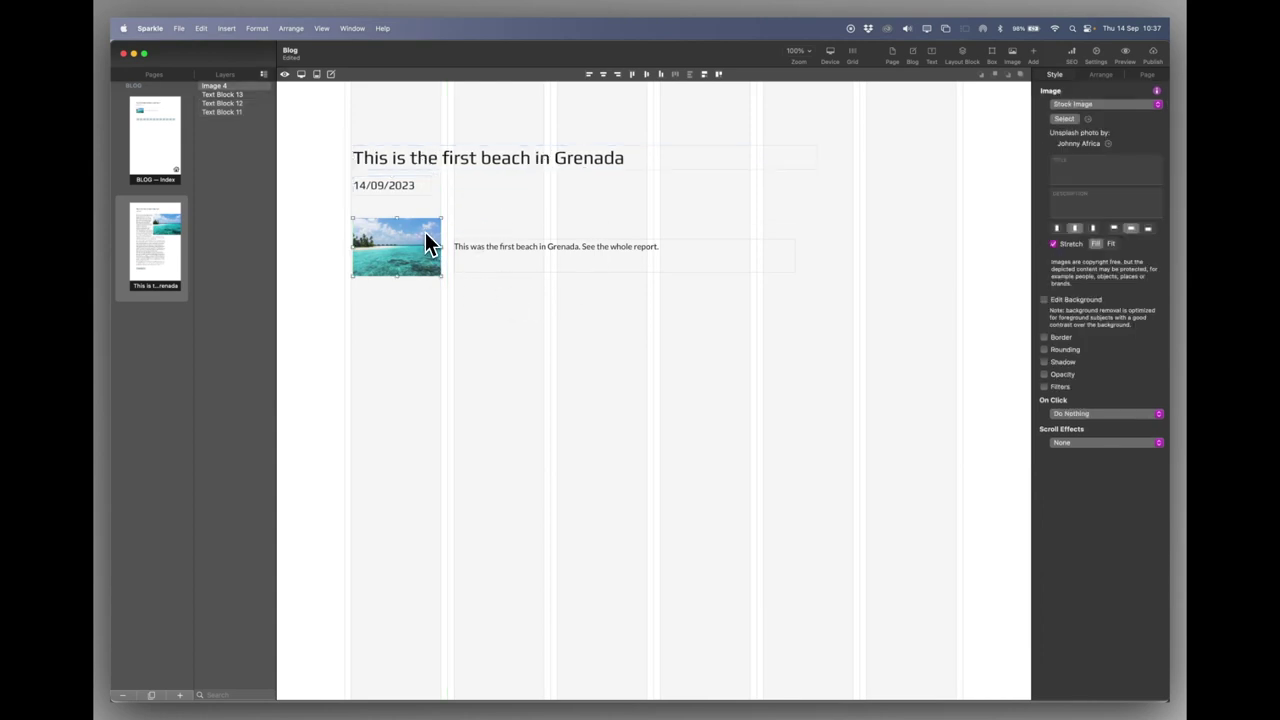
click(514, 258)
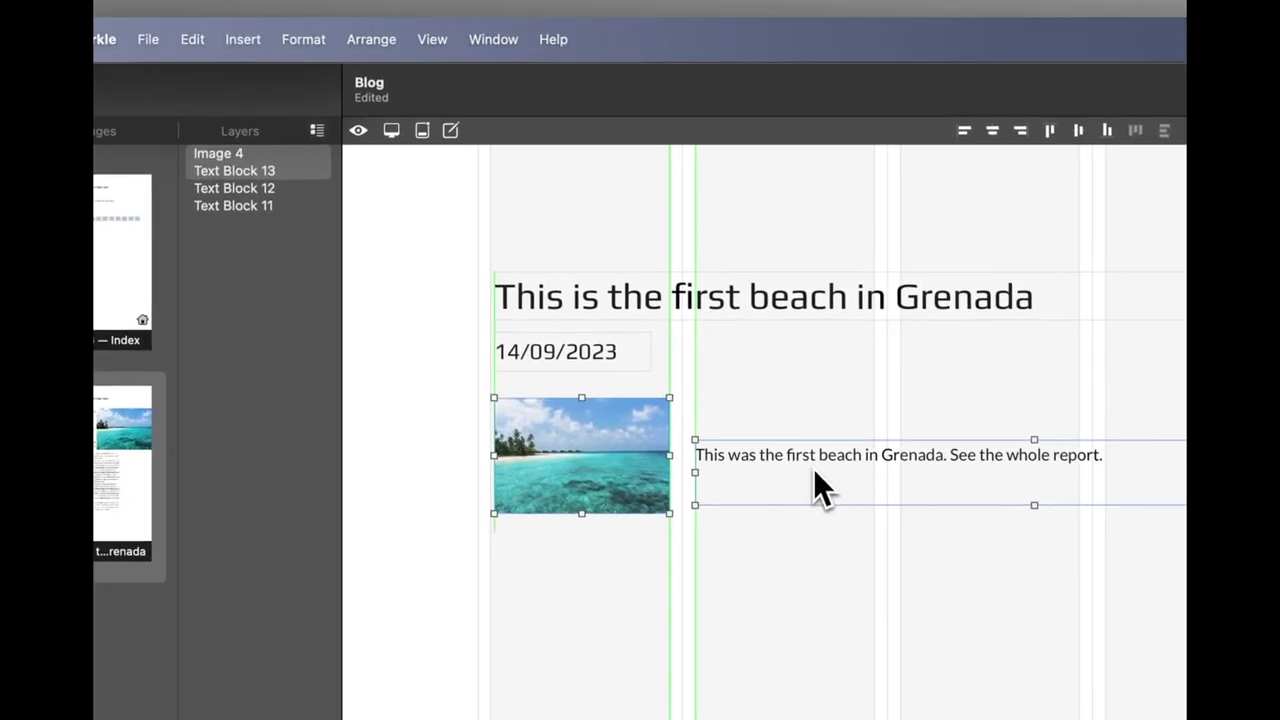
drag(817, 469, 817, 464)
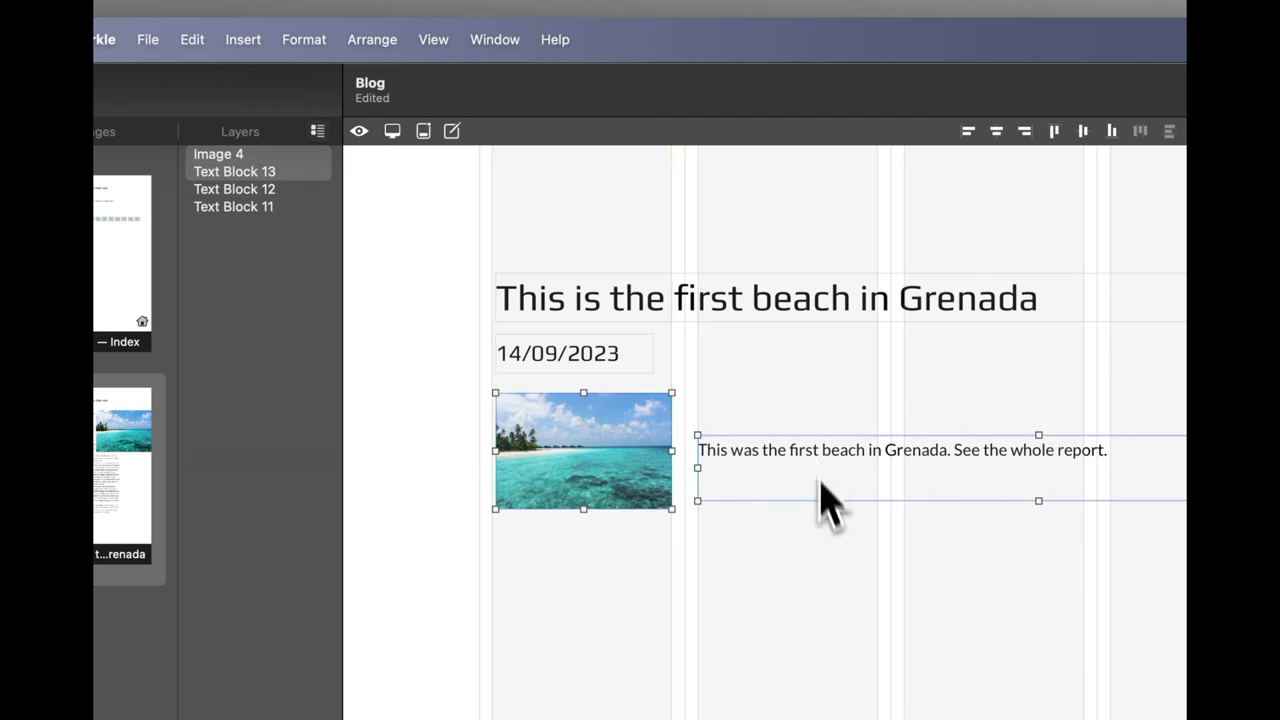
click(842, 598)
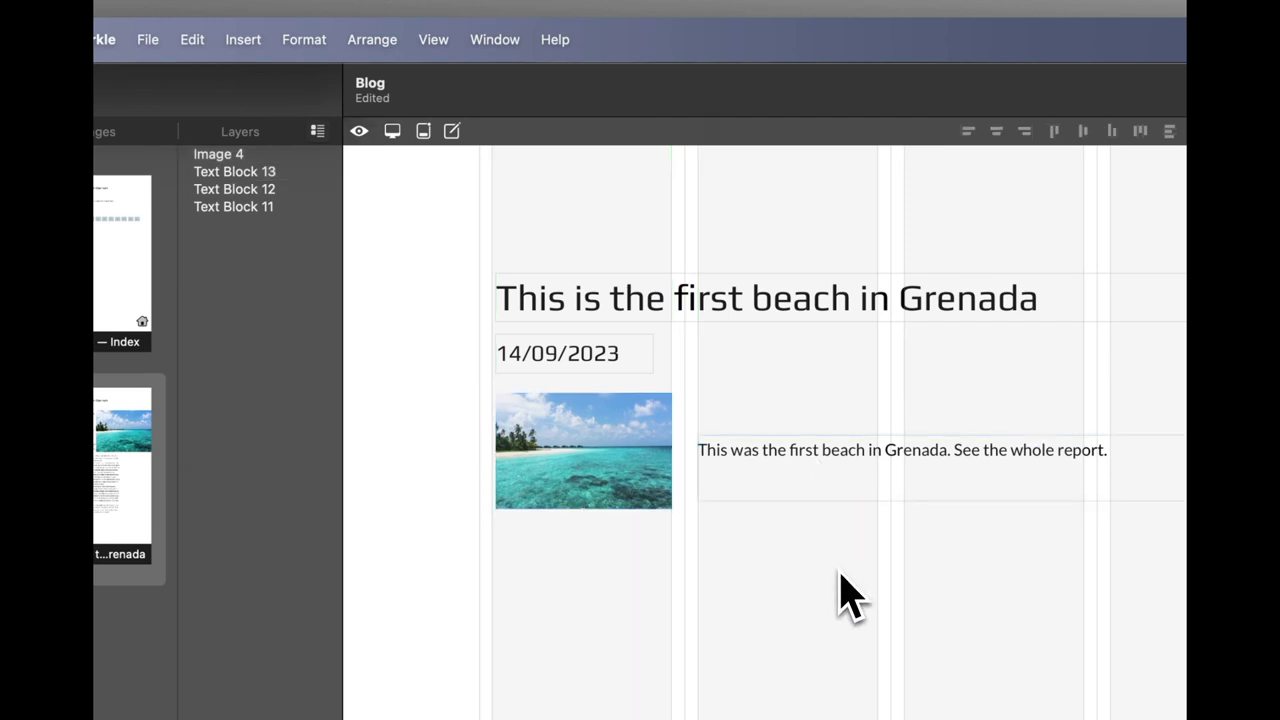
Return to editing the full Grenada blog post
click(452, 131)
click(350, 93)
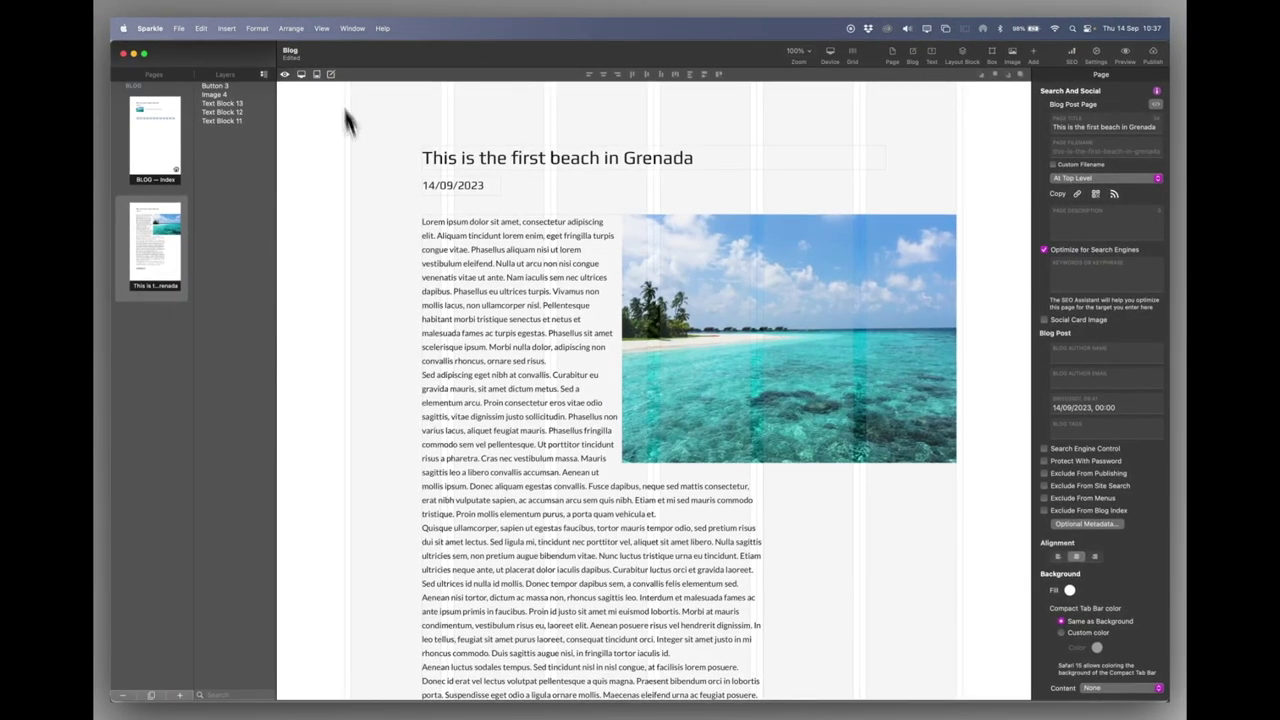
scroll(397, 377, down, 10)
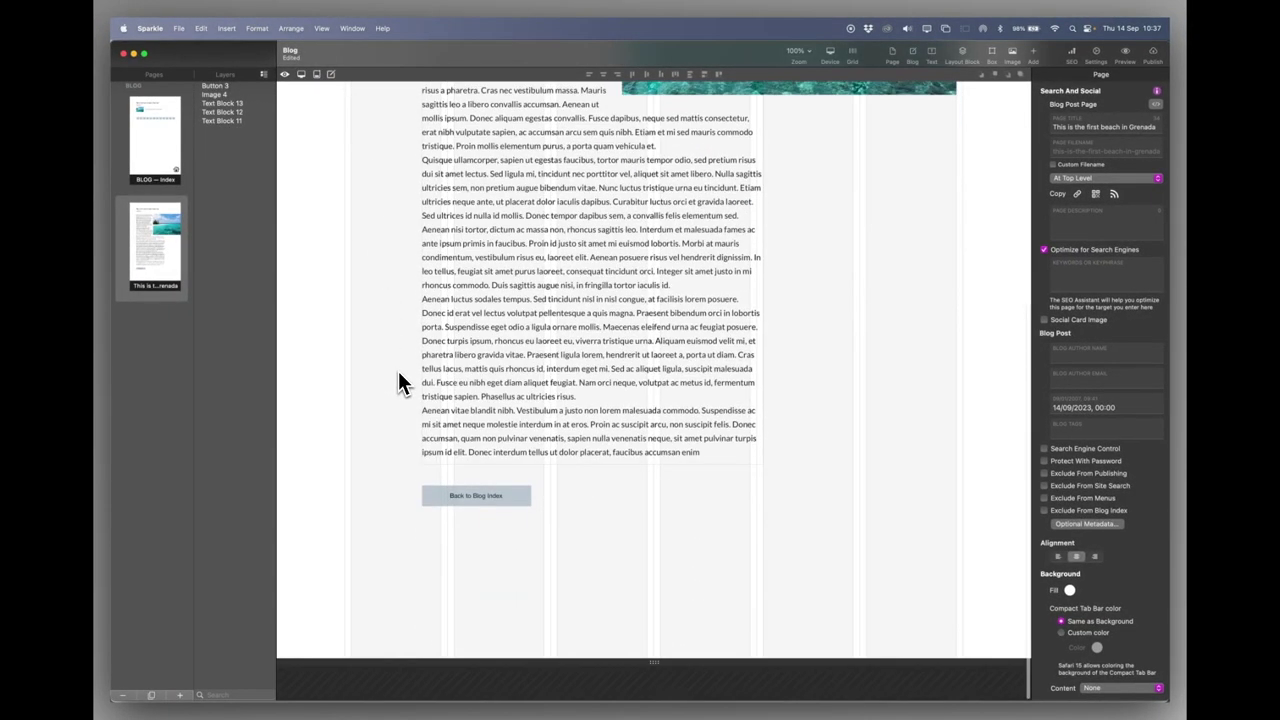
scroll(398, 371, up, 12)
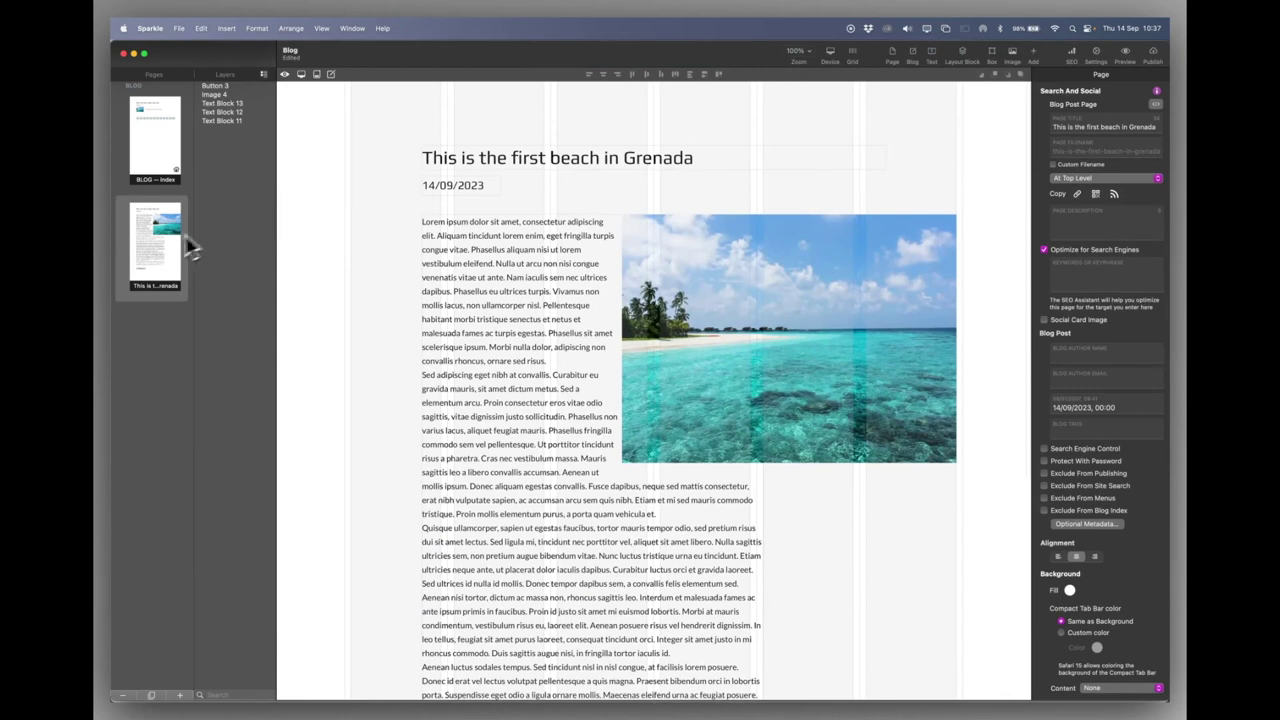
click(1125, 52)
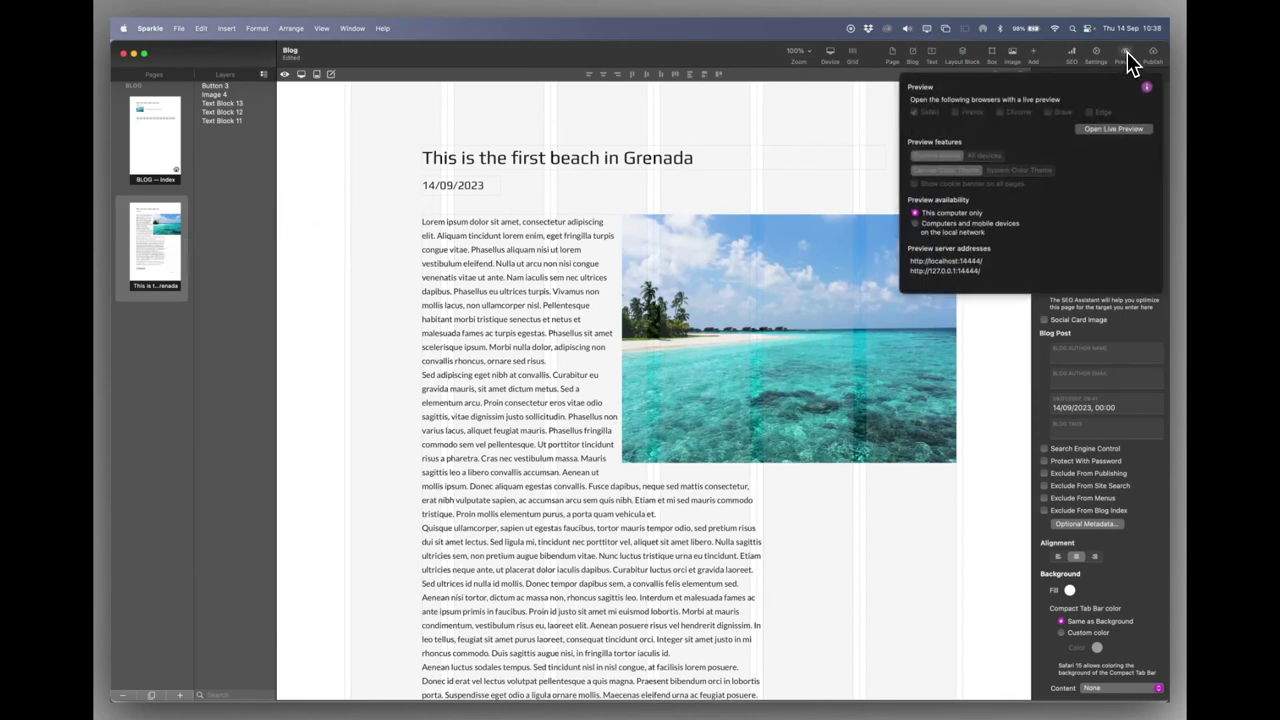
Live-preview the post and follow Back to Blog Index to see the short summary
click(1106, 132)
scroll(644, 506, down, 4)
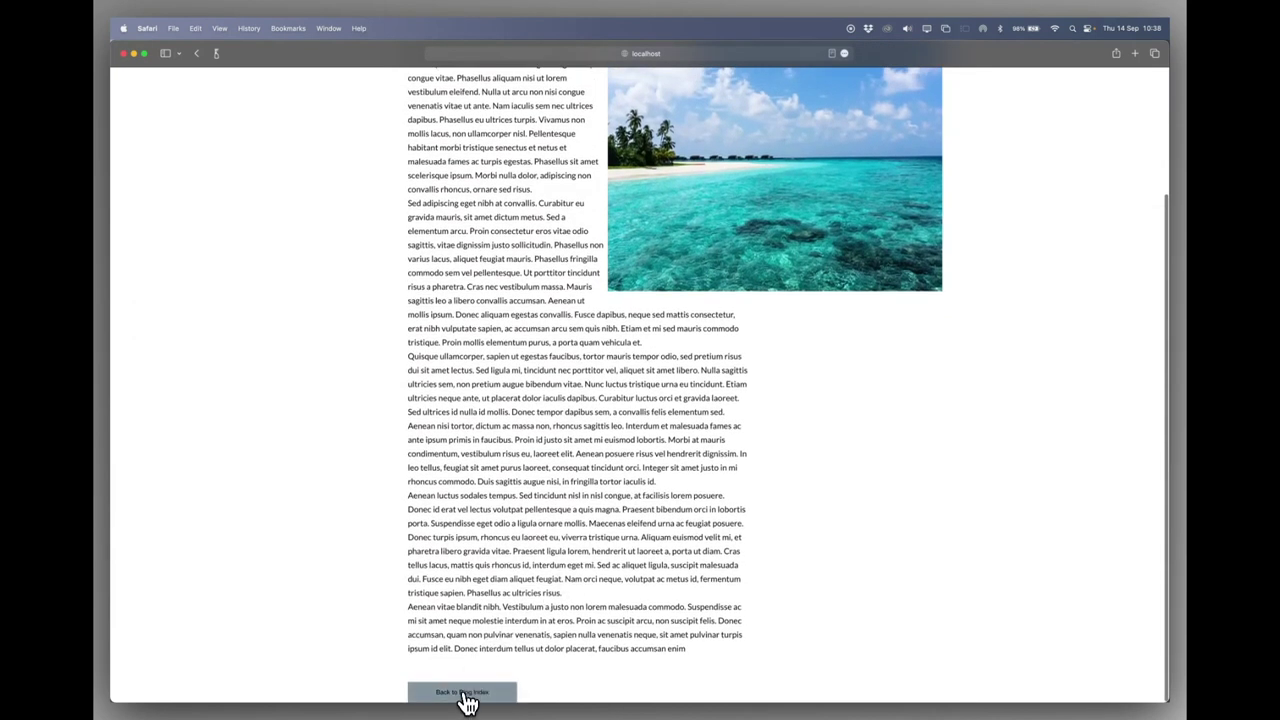
click(470, 692)
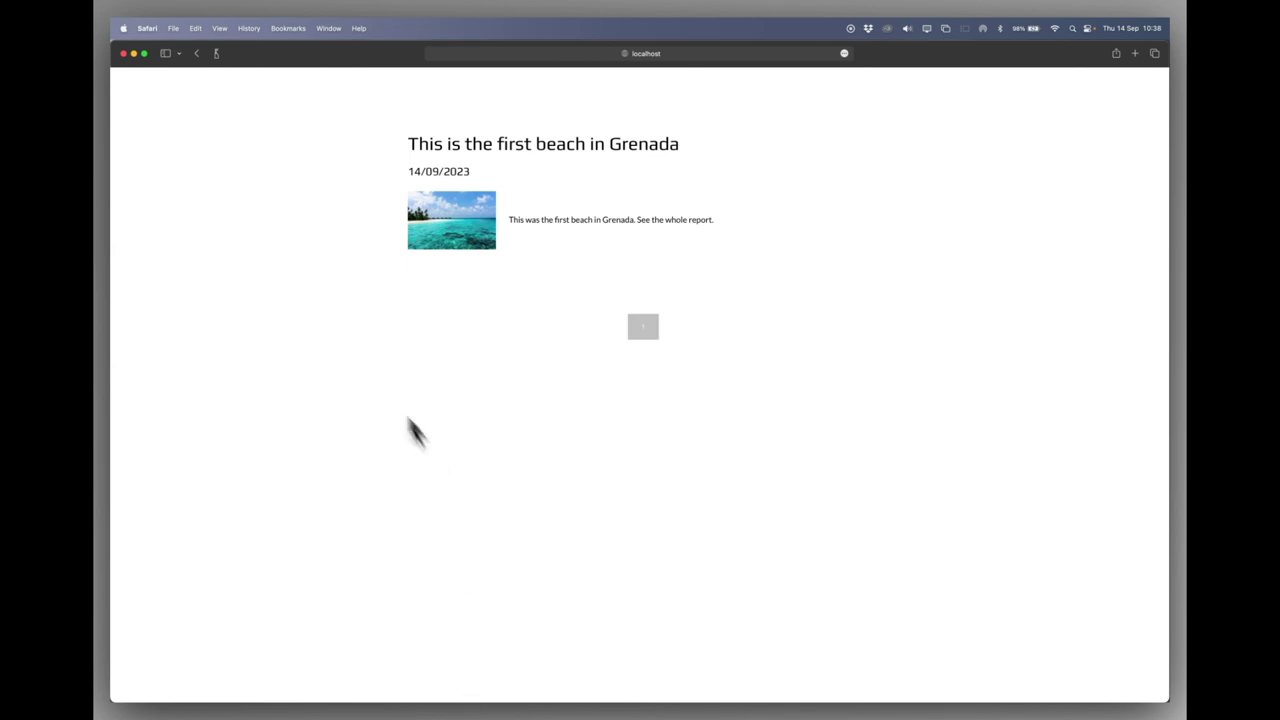
Set the post page background to the built-in Rocky Wall pattern at scale 1.5
key(super+Tab)
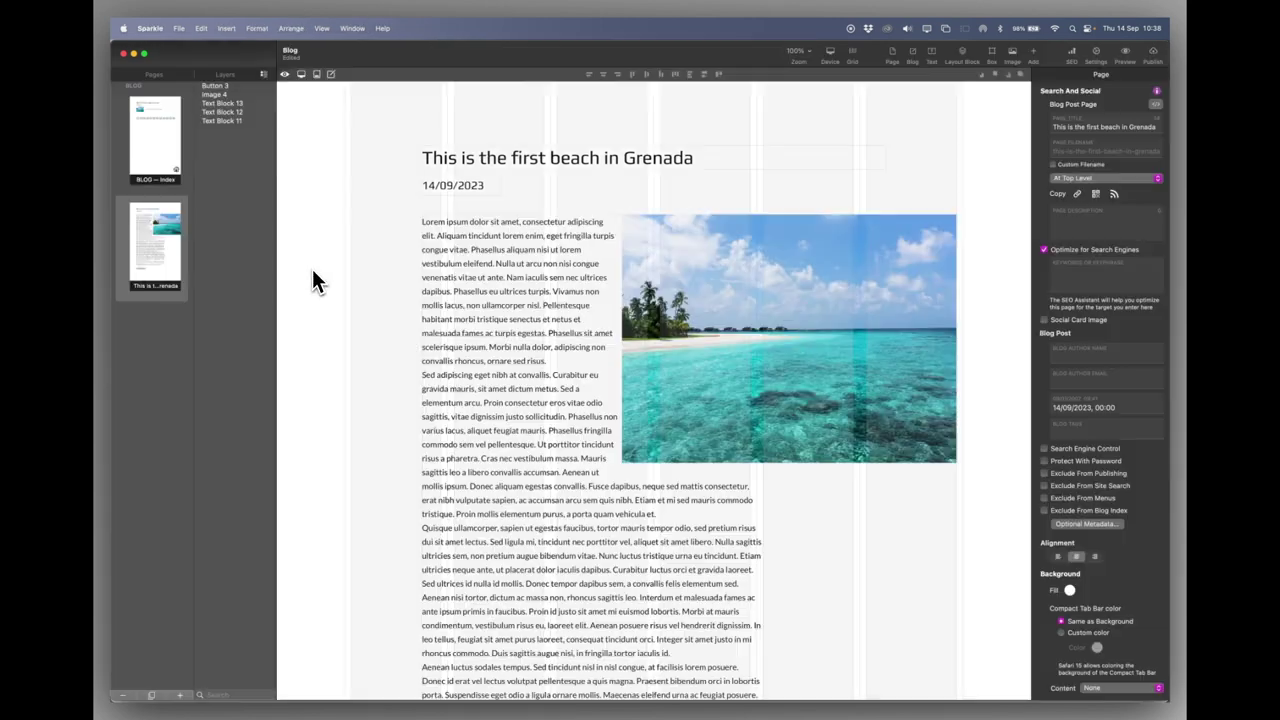
scroll(1098, 645, down, 2)
click(1106, 682)
click(1101, 647)
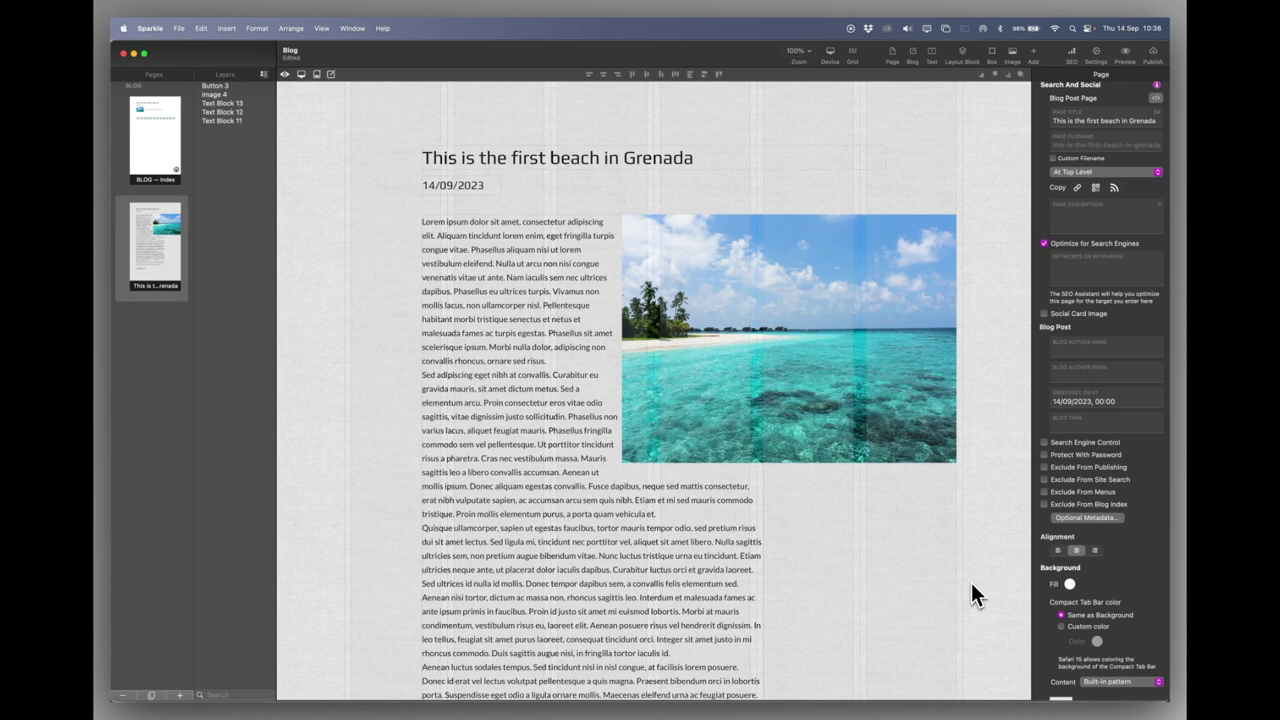
scroll(1093, 672, down, 3)
click(1060, 638)
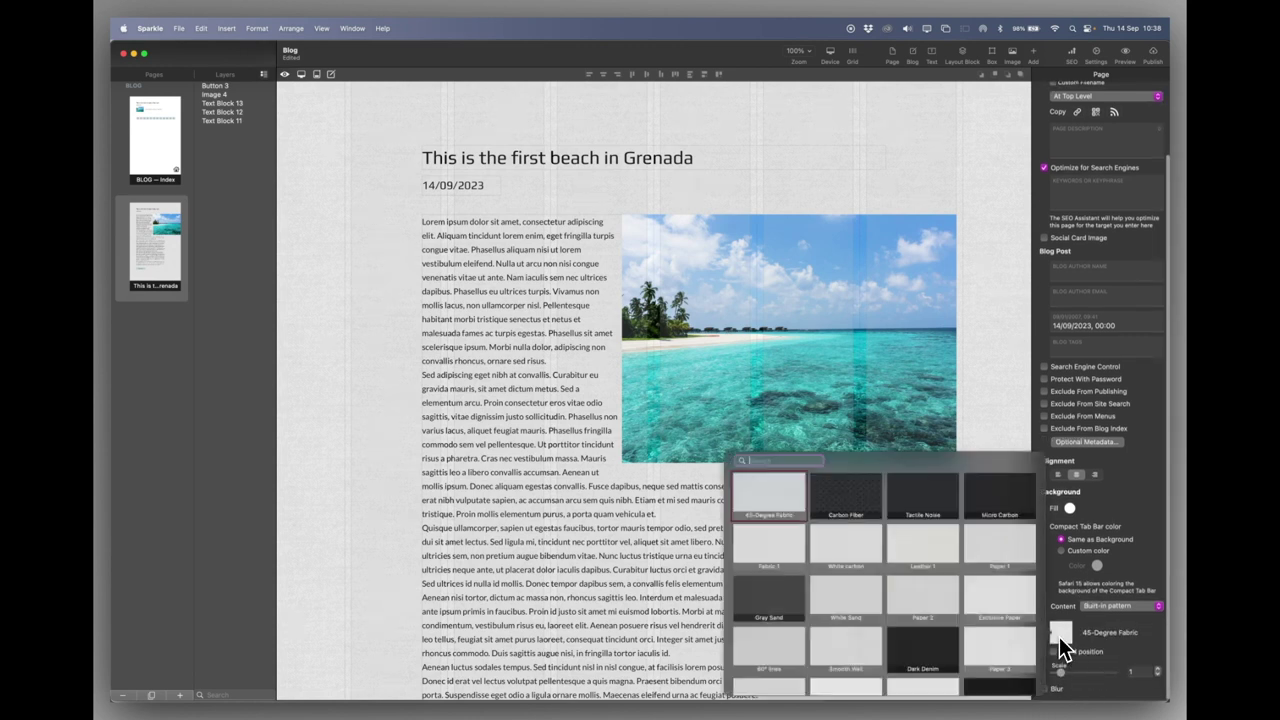
scroll(1040, 650, down, 2)
click(783, 655)
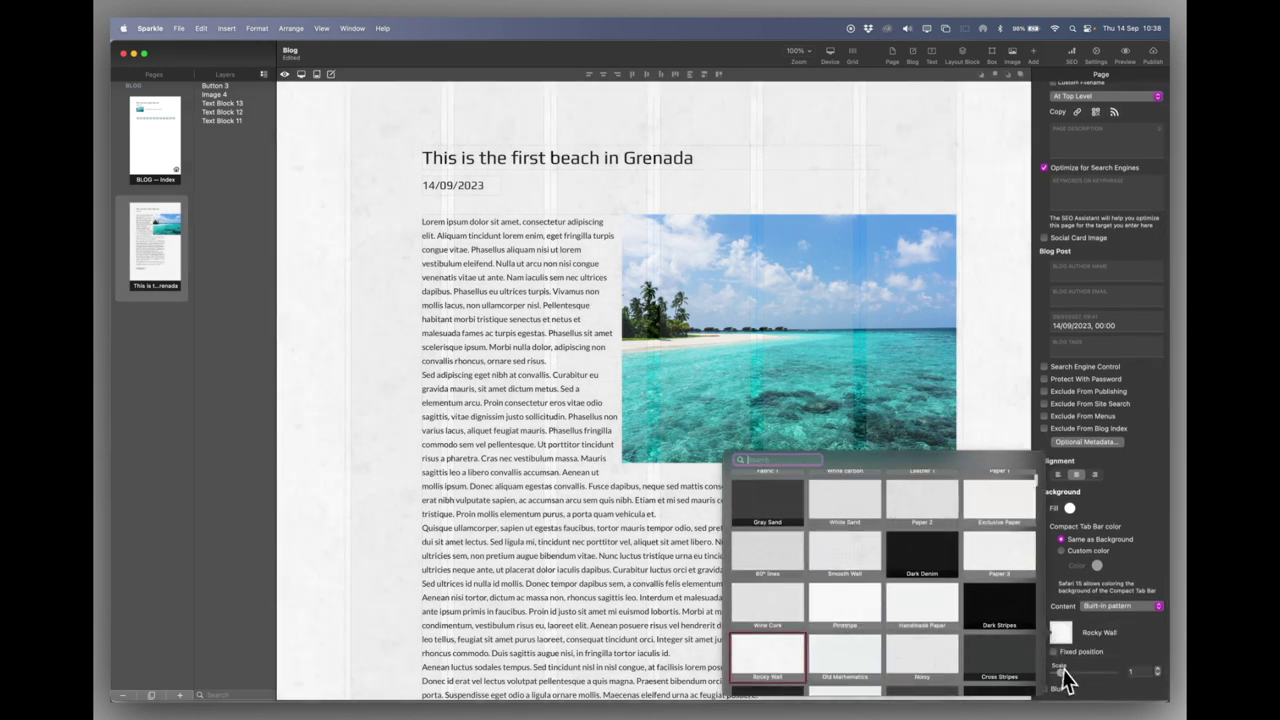
drag(1066, 683, 1070, 686)
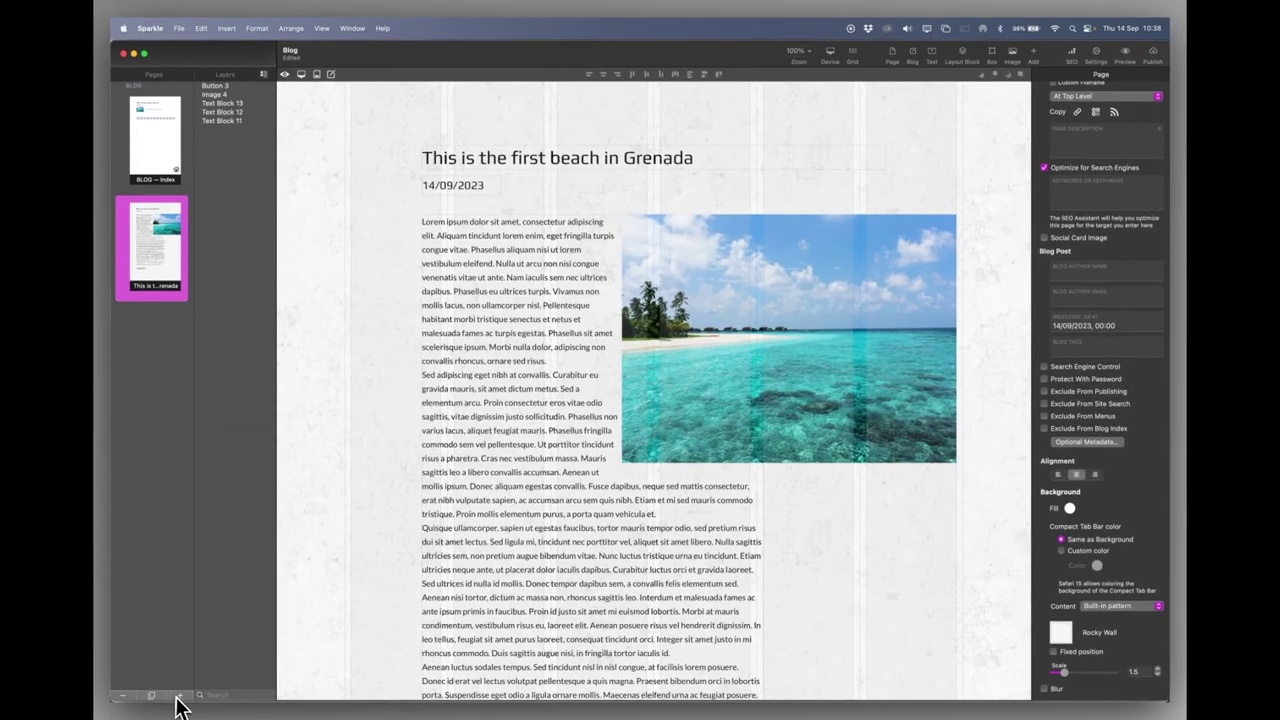
Duplicate the beach post, creating 'This is the first beach in Grenada 1'
click(152, 696)
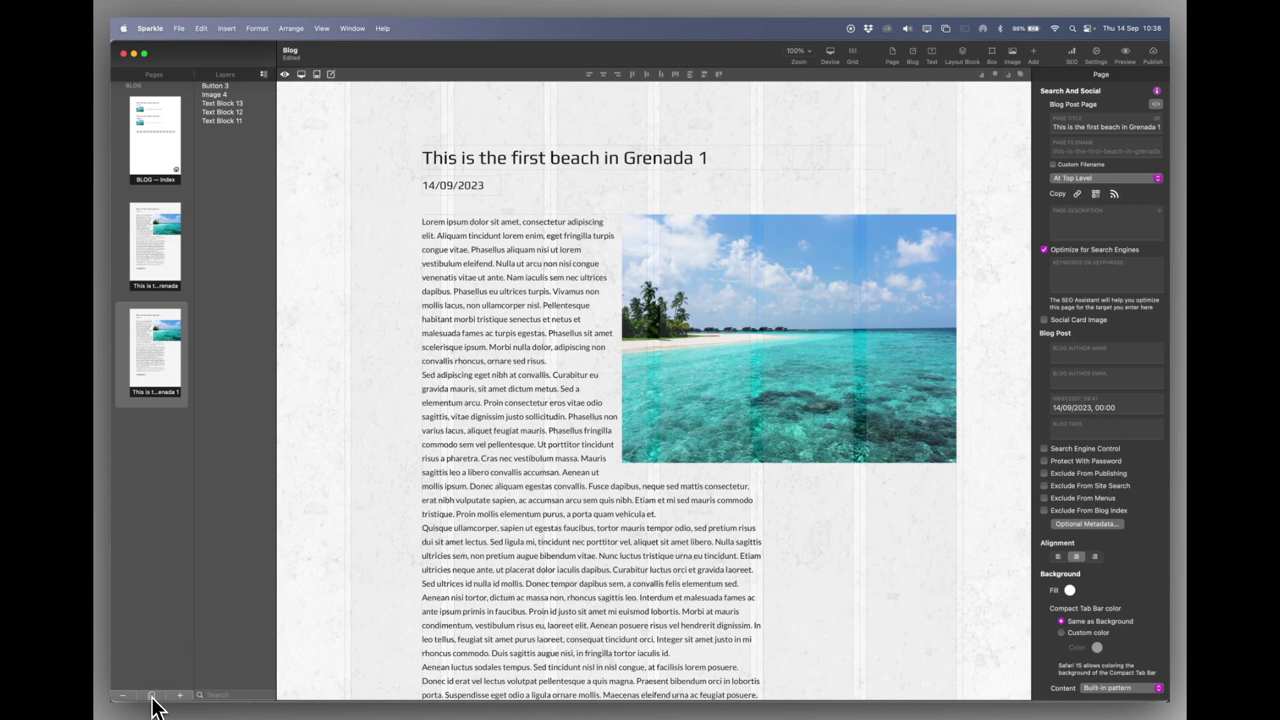
key(BackSpace)
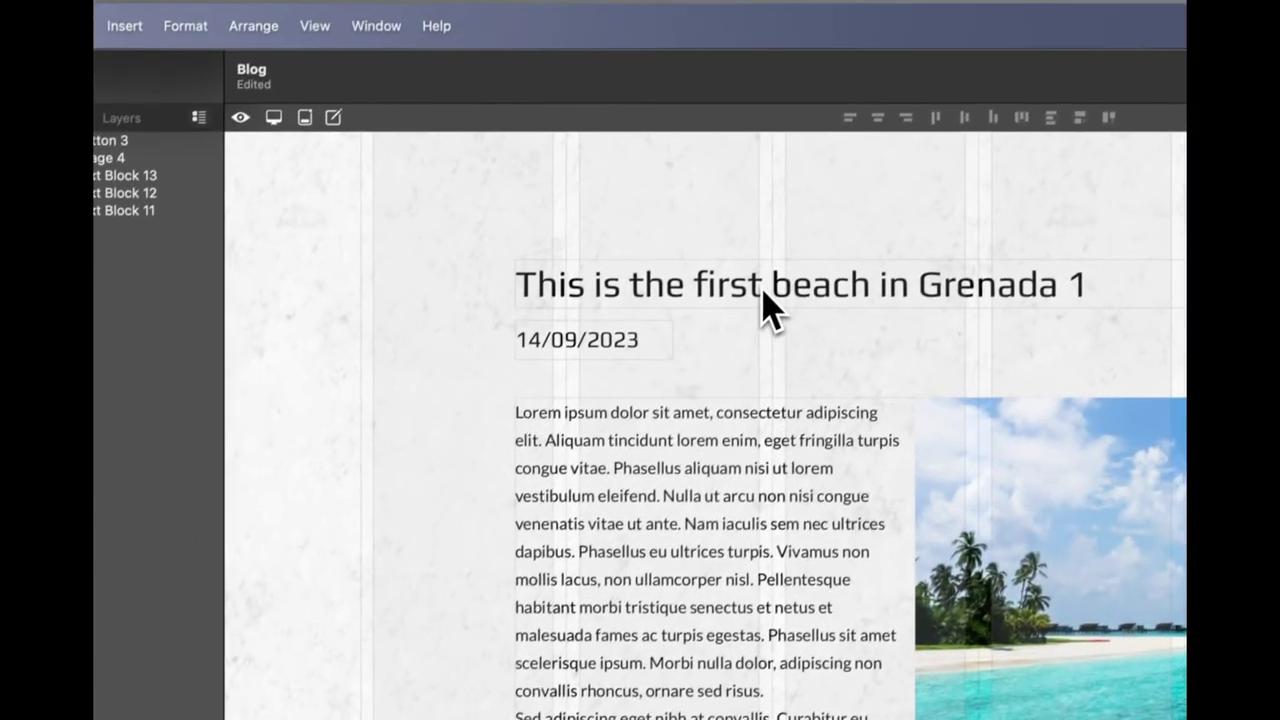
Retitle the duplicate to 'This is the second beach in Grenada'
double_click(757, 305)
click(664, 306)
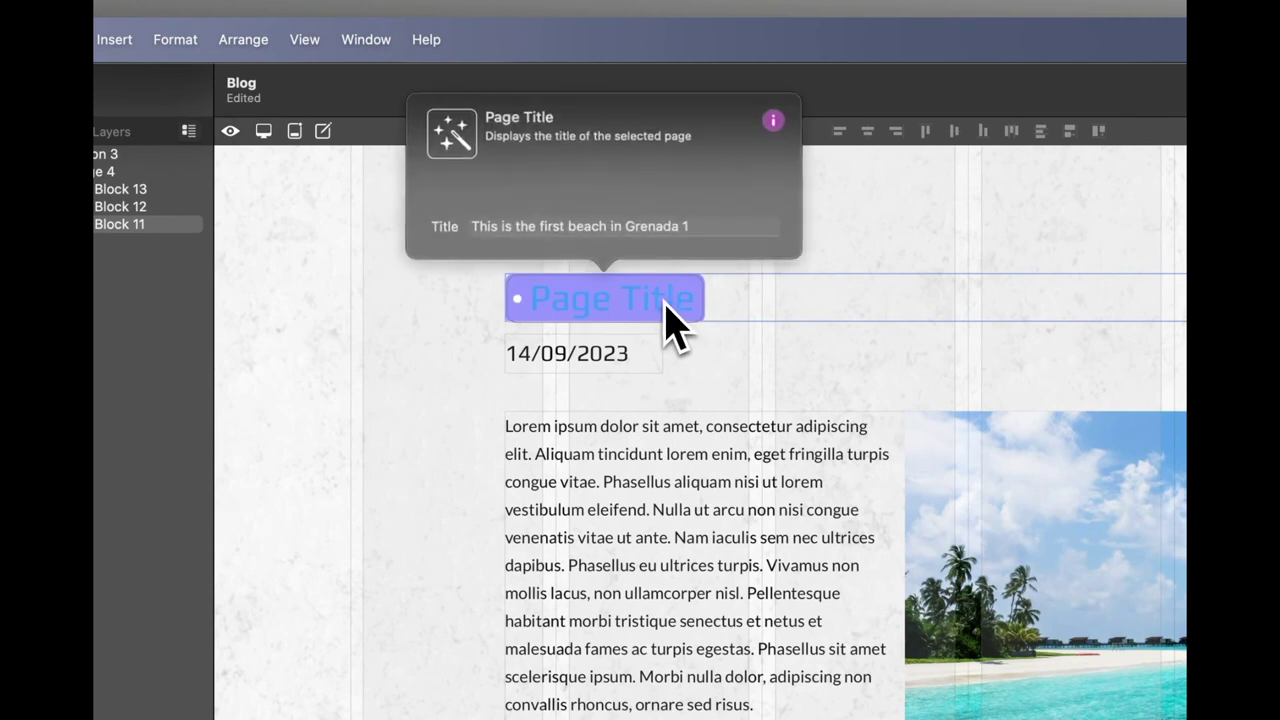
click(545, 228)
double_click(550, 228)
text(second)
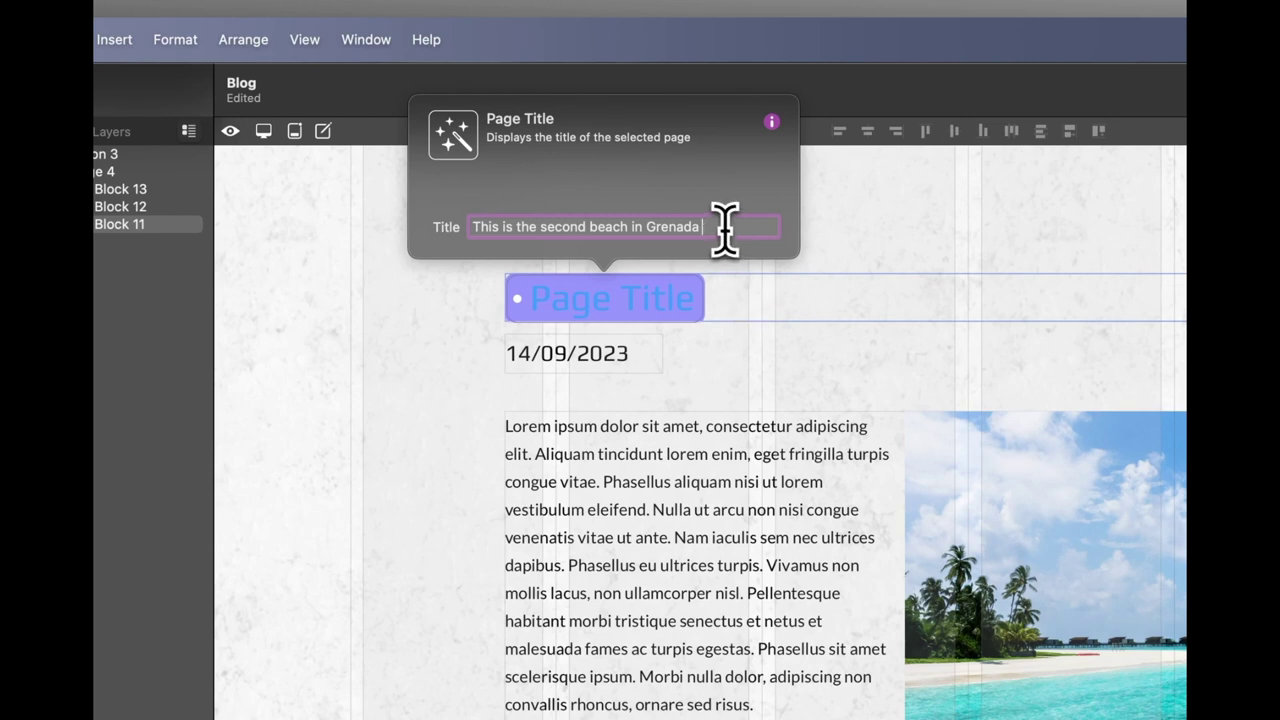
click(567, 360)
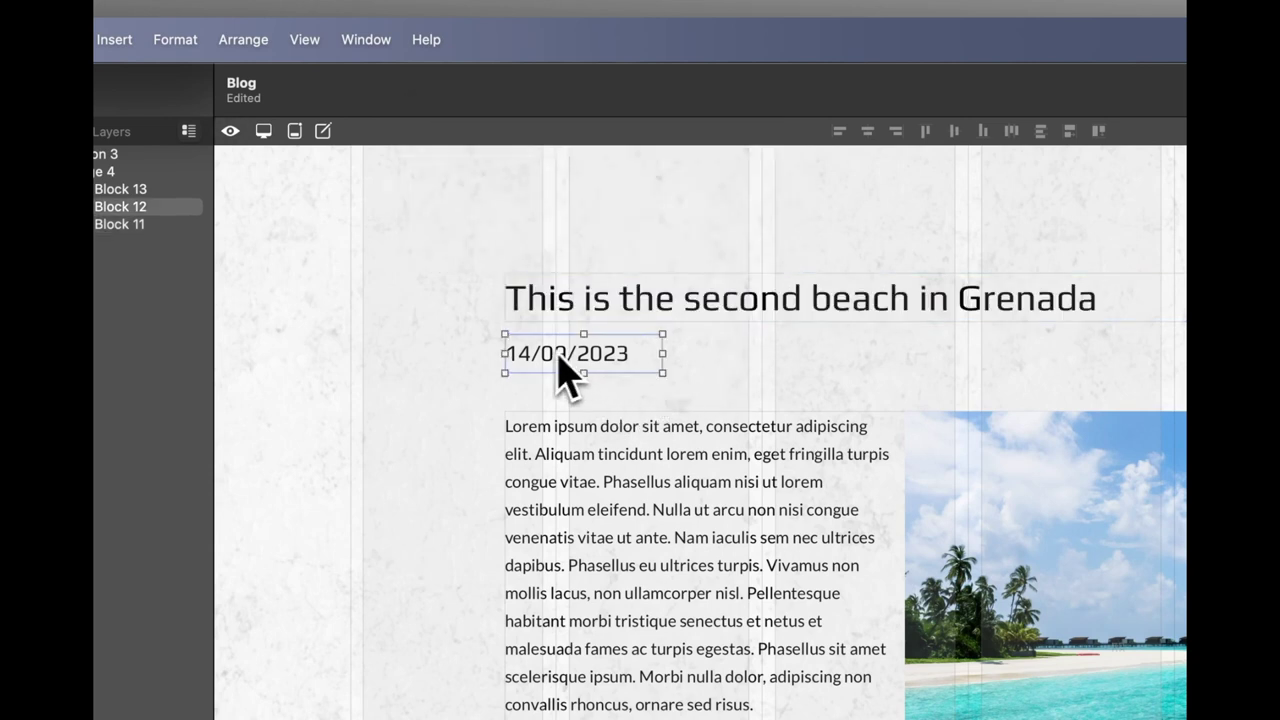
Change the duplicated post's date to 16/09/2023
click(549, 358)
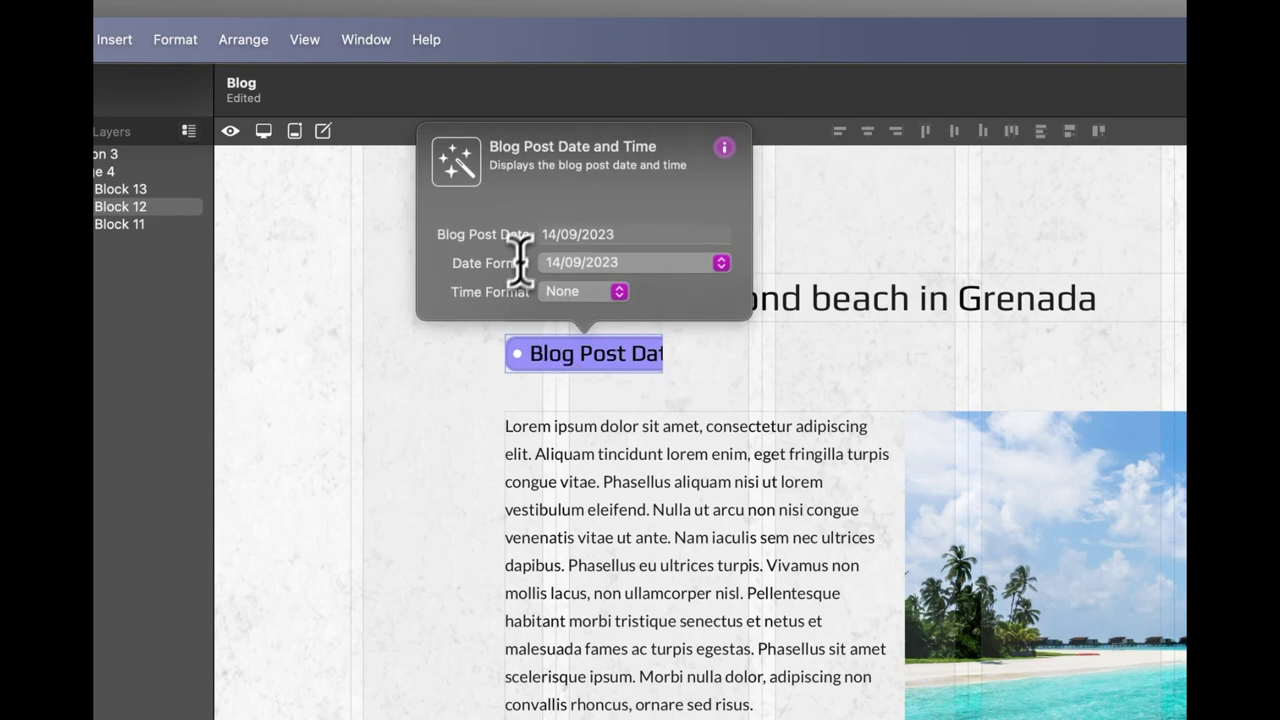
click(552, 232)
key(BackSpace)
text(6)
click(775, 362)
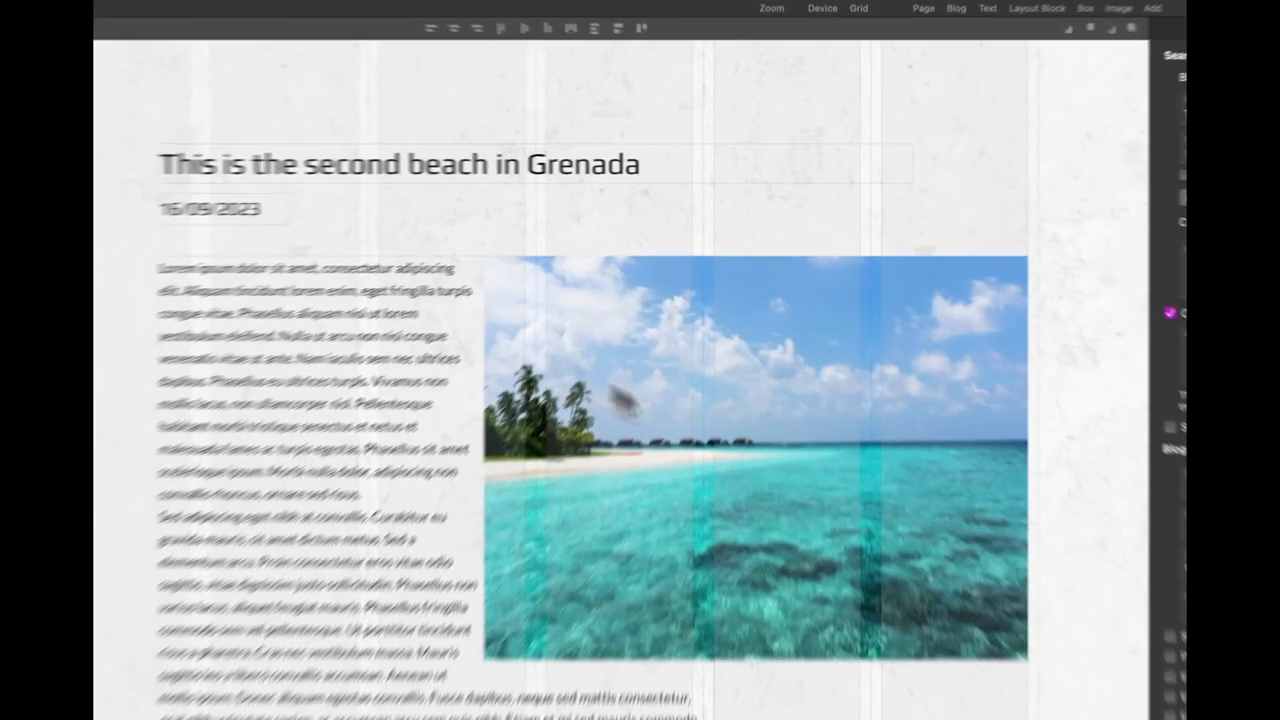
Give the second beach post an aerial beach stock photo and compare it against the first post
click(810, 320)
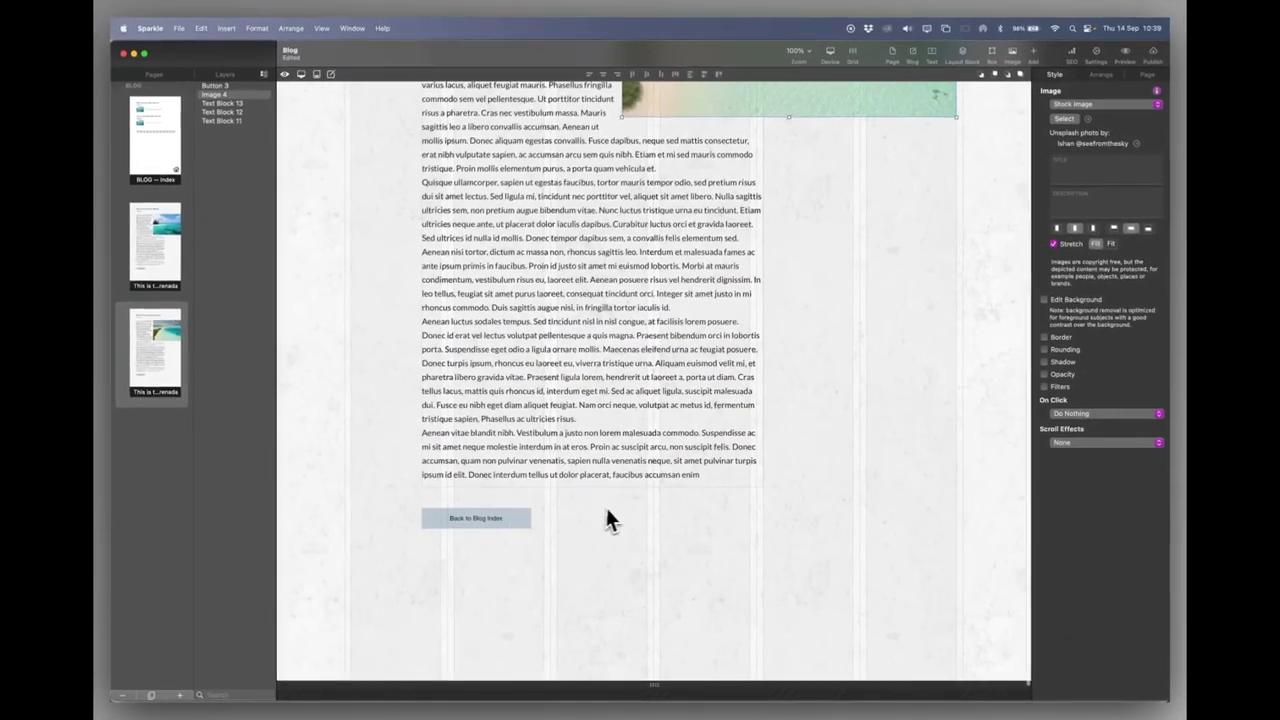
scroll(608, 517, up, 6)
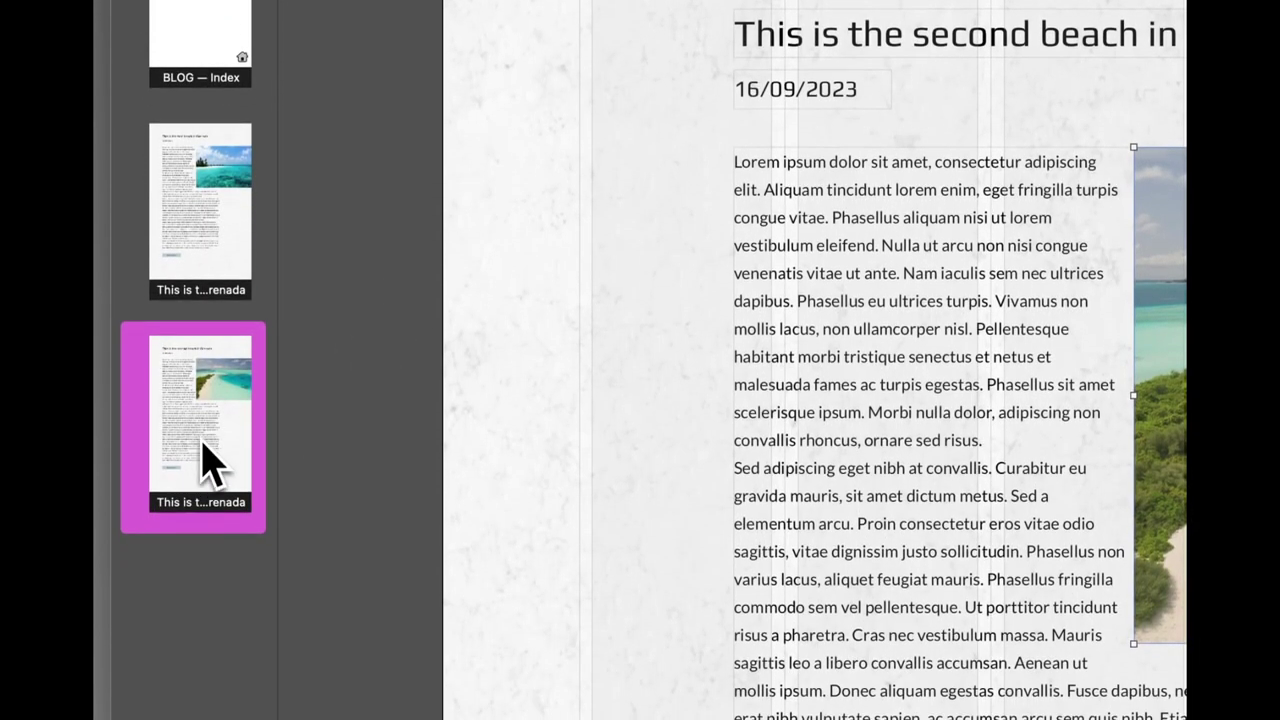
click(203, 268)
click(209, 452)
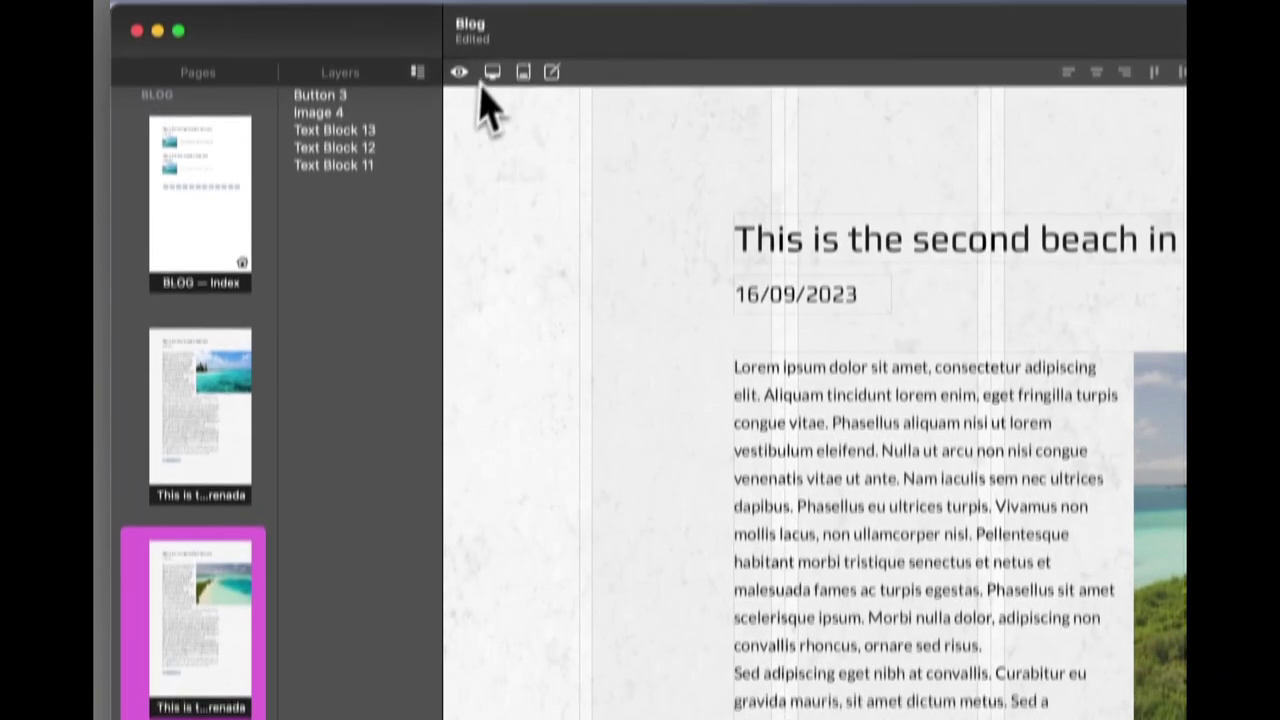
click(553, 128)
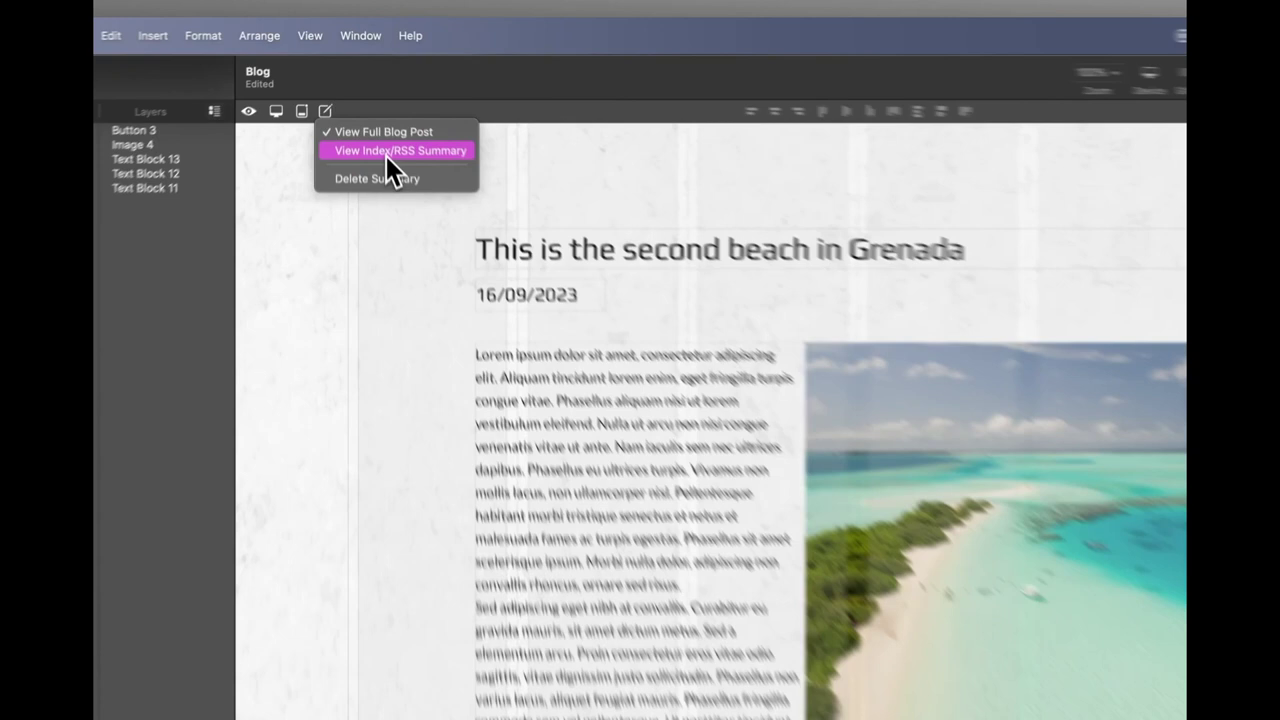
In the index summary, use the aerial beach photo and change the text to 'This was the second beach in Grenada.'
click(370, 98)
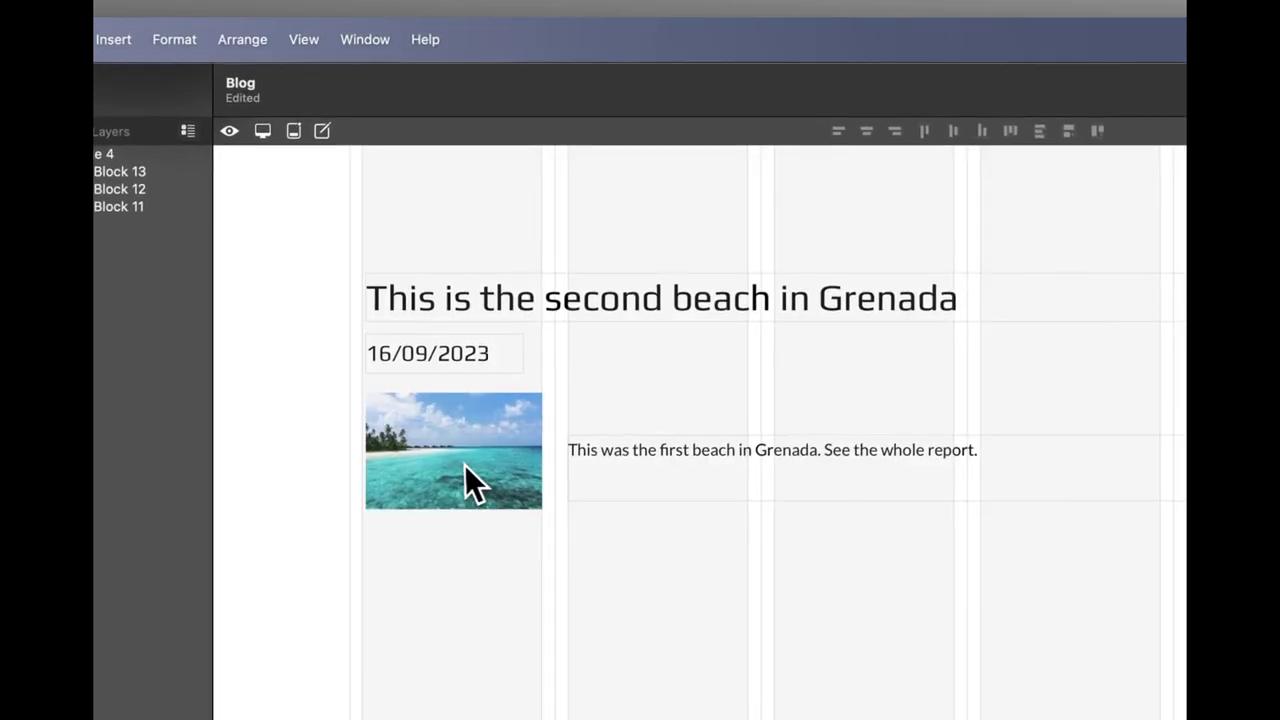
click(462, 463)
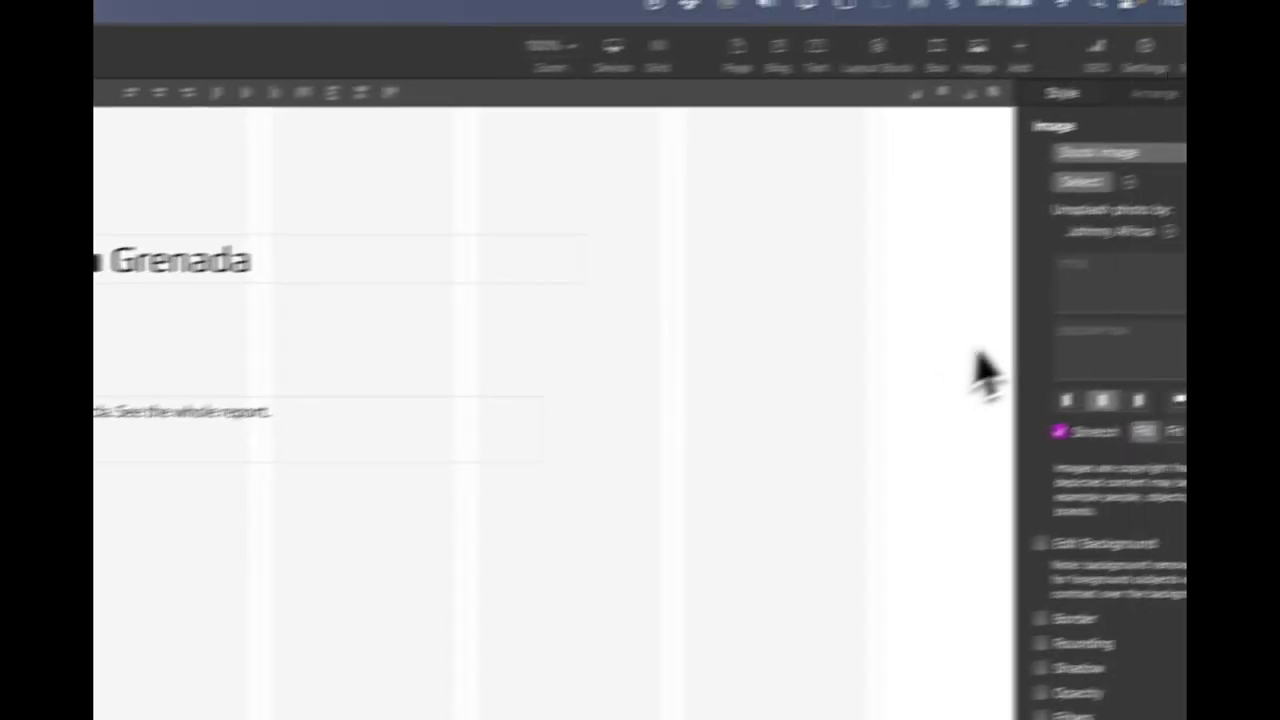
click(970, 207)
click(738, 247)
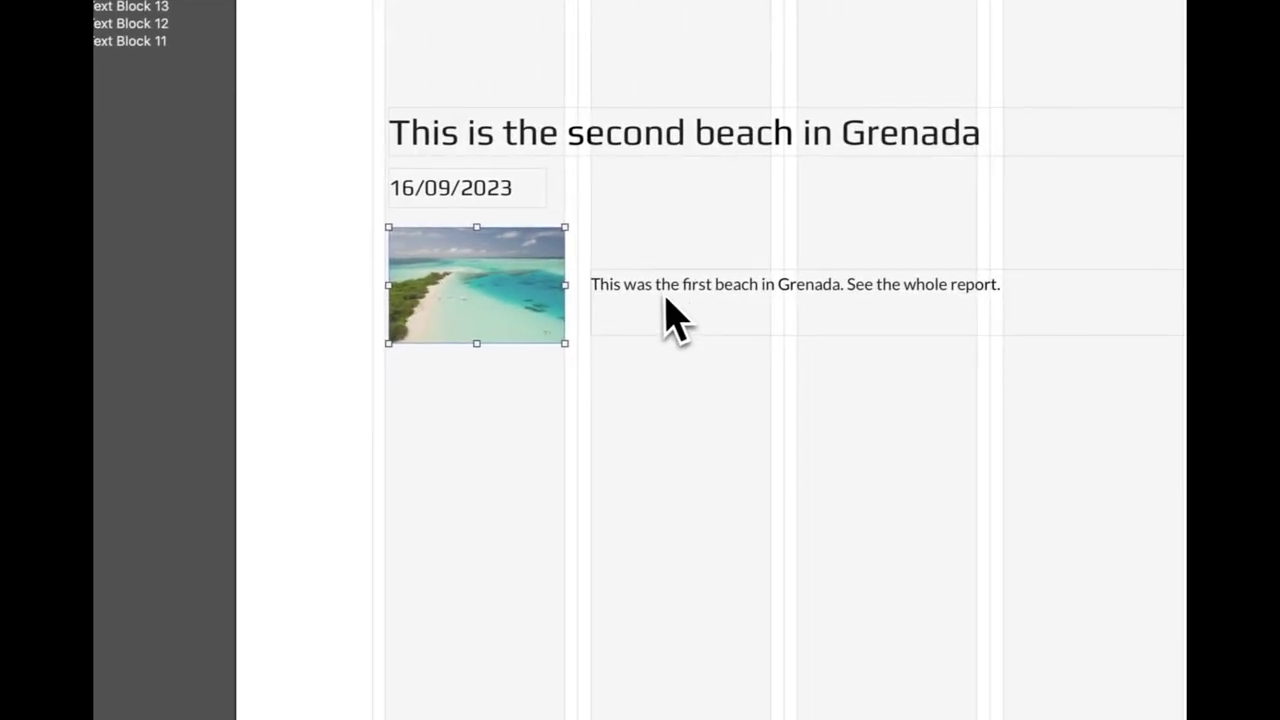
click(702, 287)
double_click(702, 287)
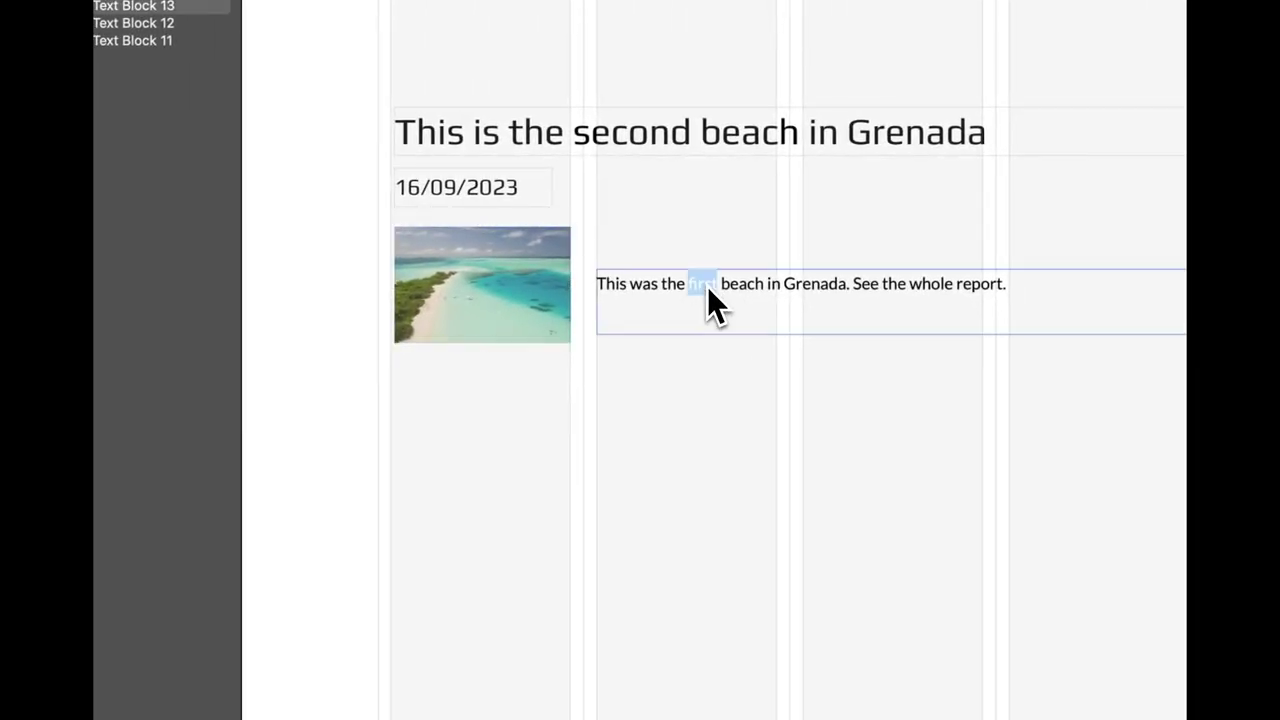
text(second)
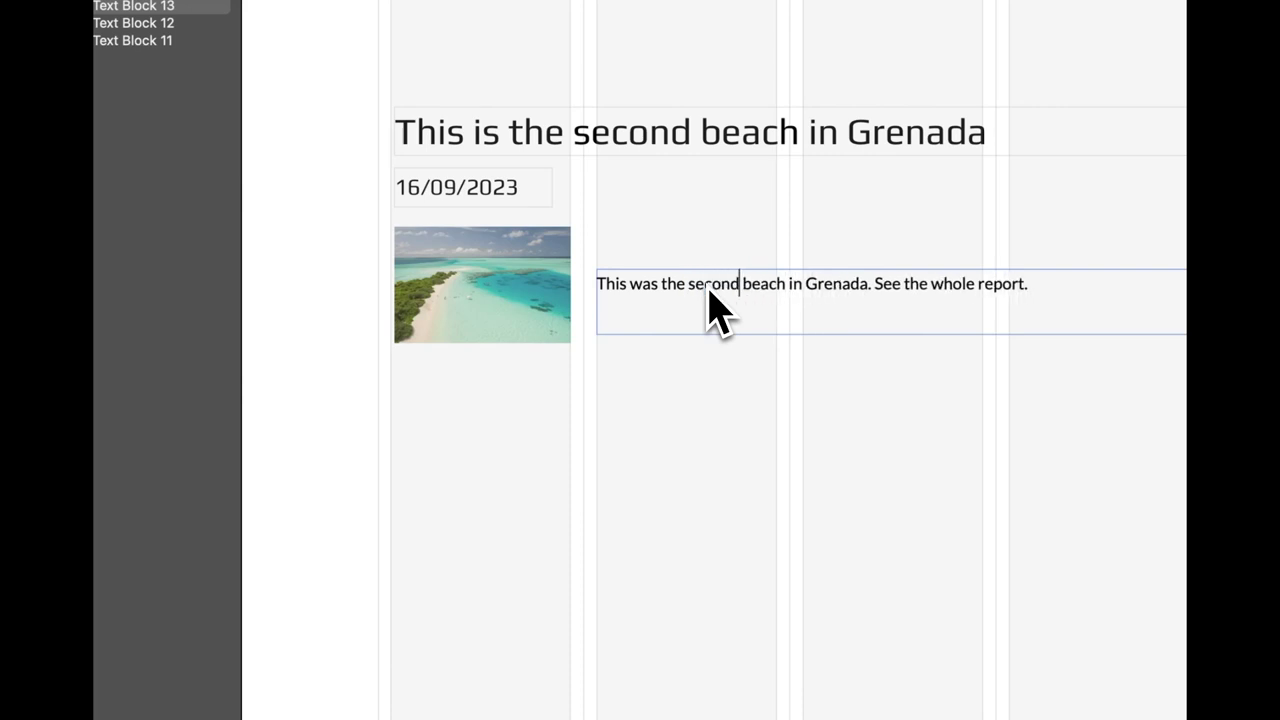
click(862, 469)
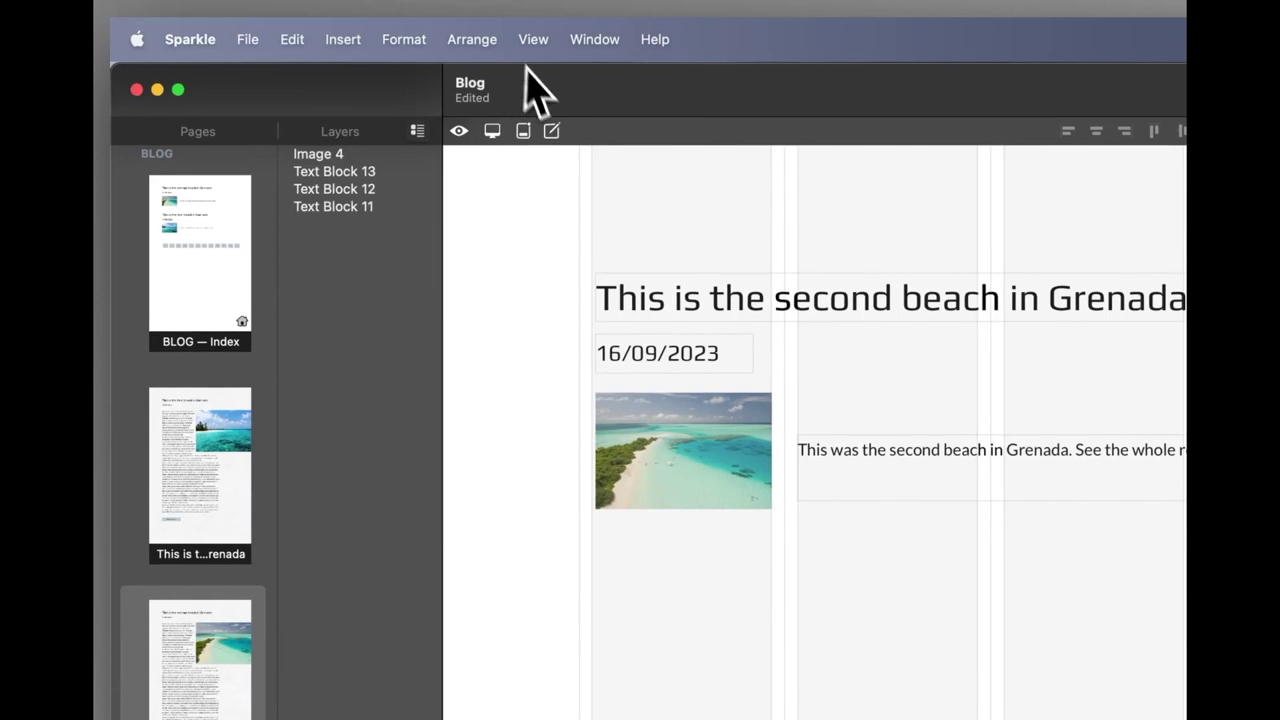
Switch back to the full blog post view and go to the BLOG — Index page for previewing
click(551, 131)
click(573, 158)
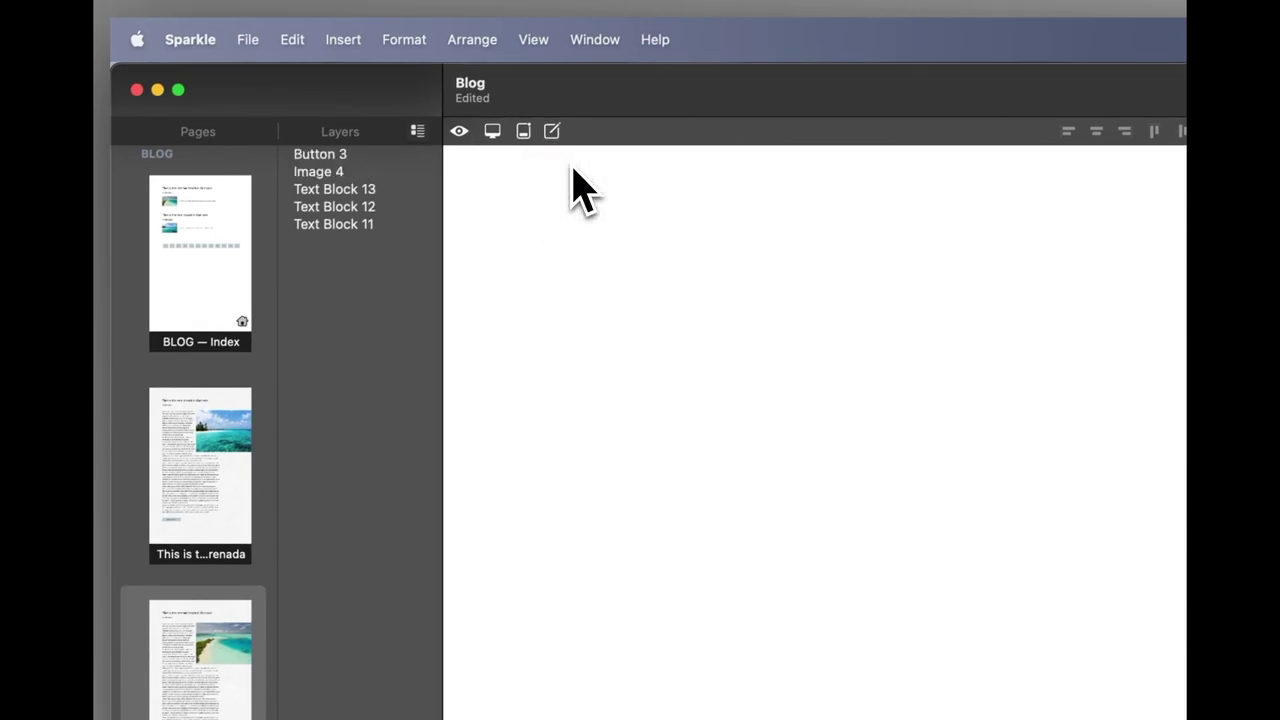
click(229, 306)
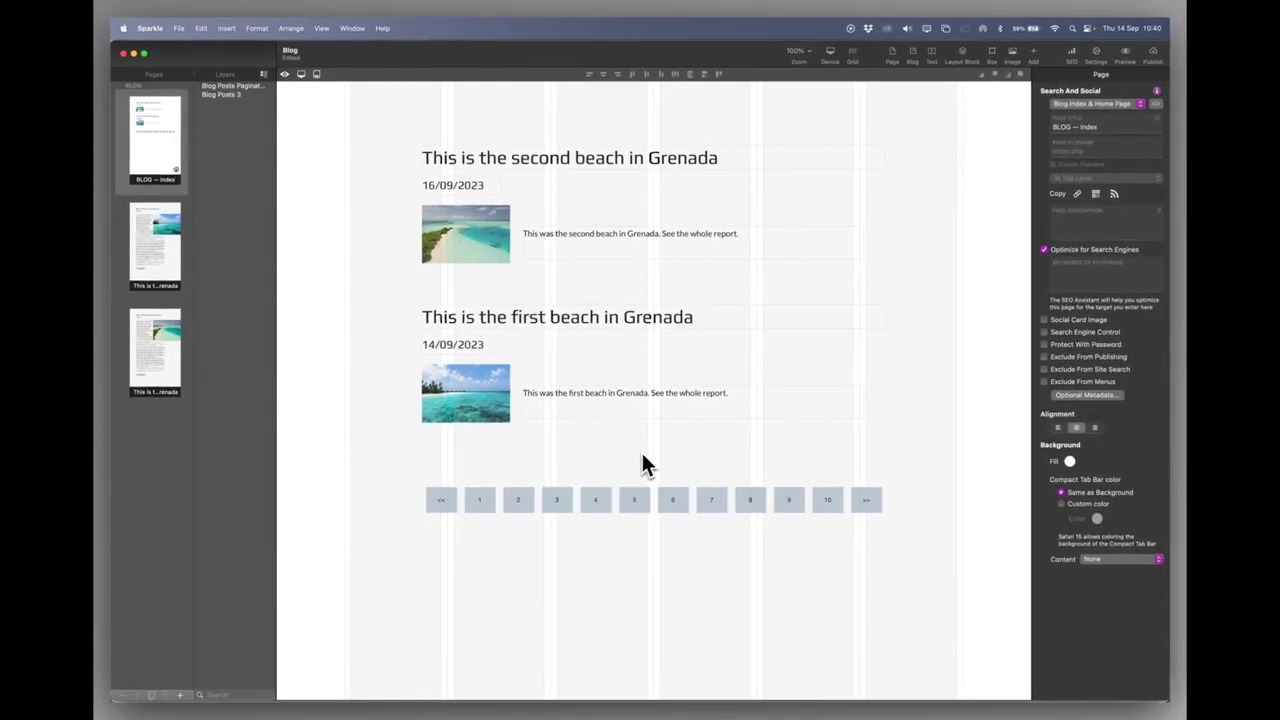
click(1126, 52)
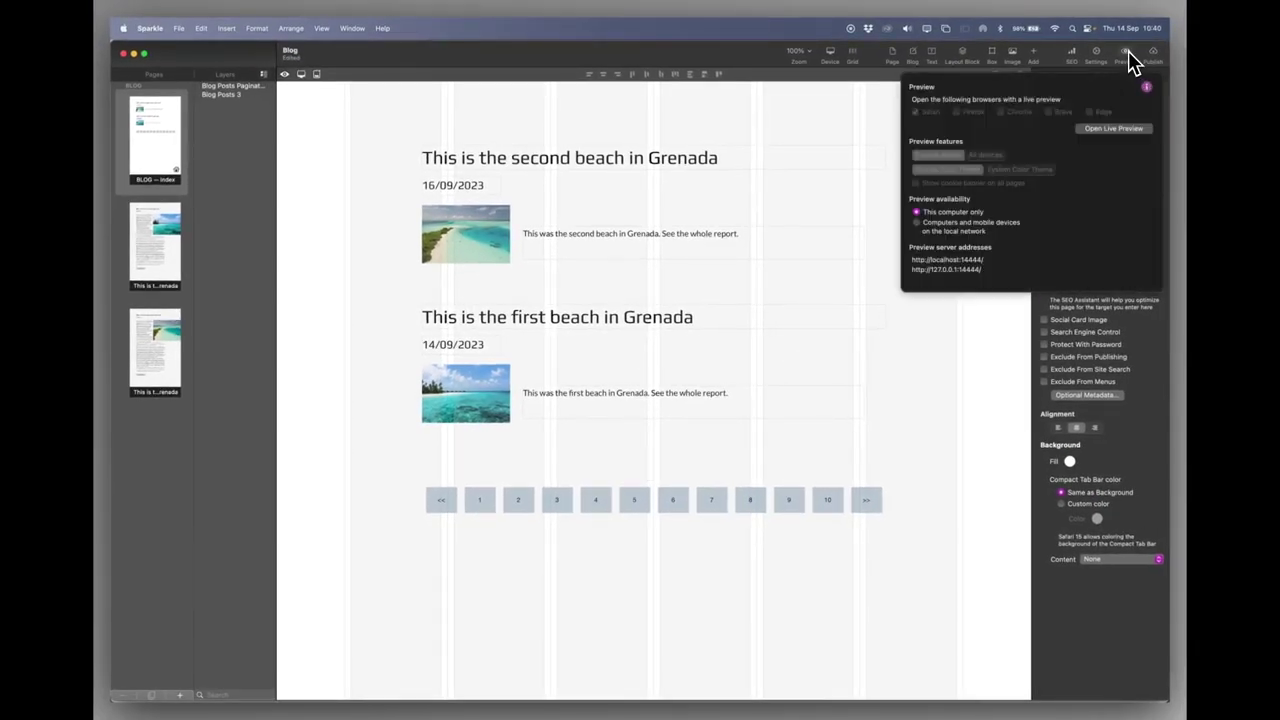
Live-preview the blog index listing both Grenada posts in Safari, then return to Sparkle
click(1107, 131)
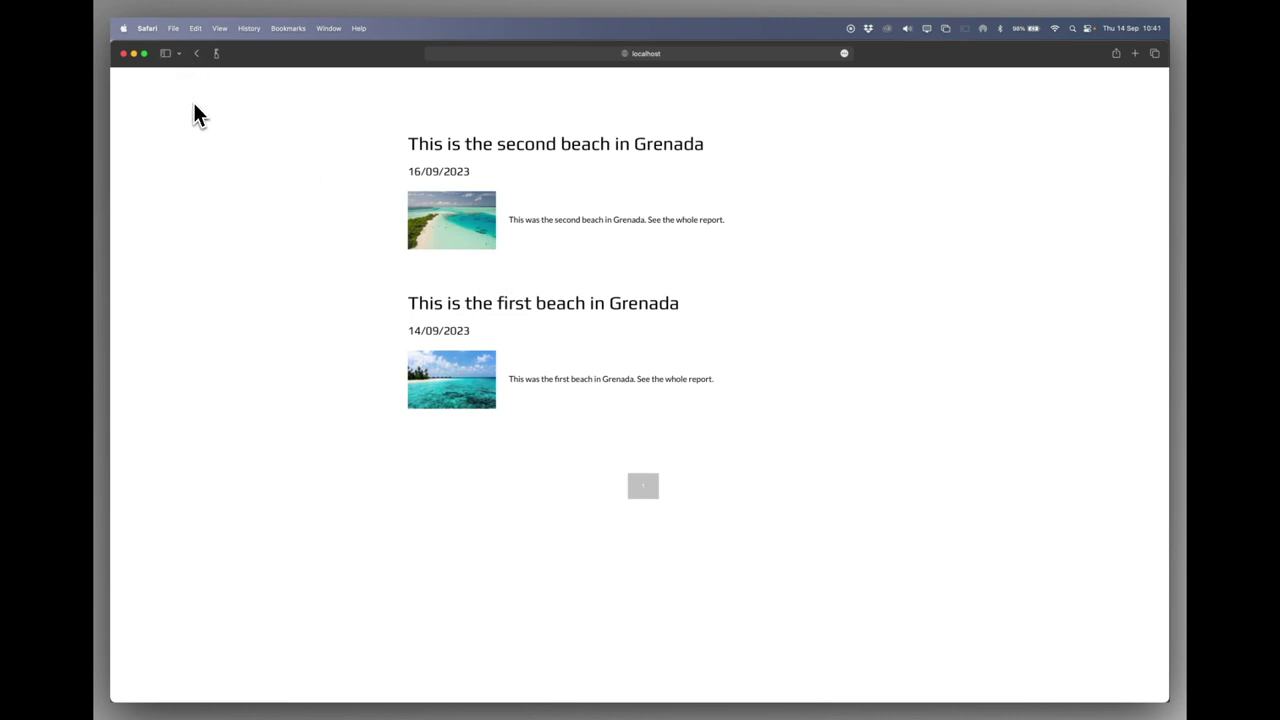
key(super+Tab)
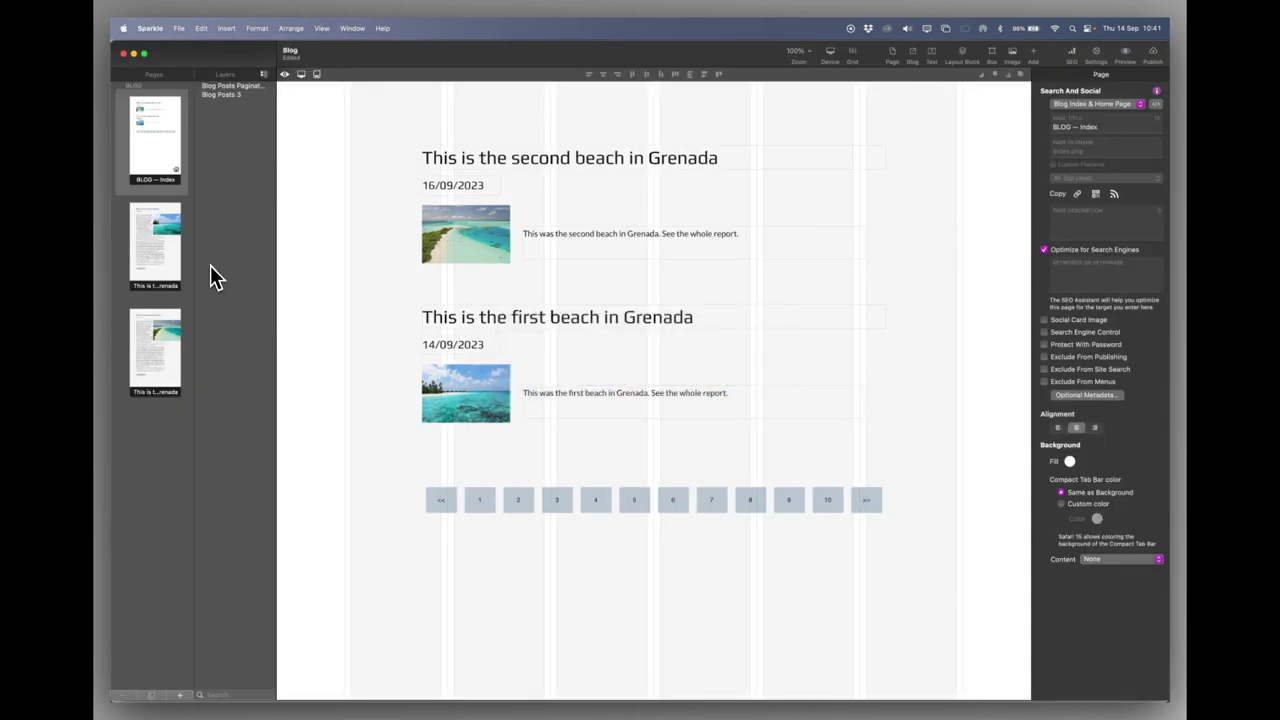
Duplicate the second beach post six times from the Pages sidebar
click(165, 362)
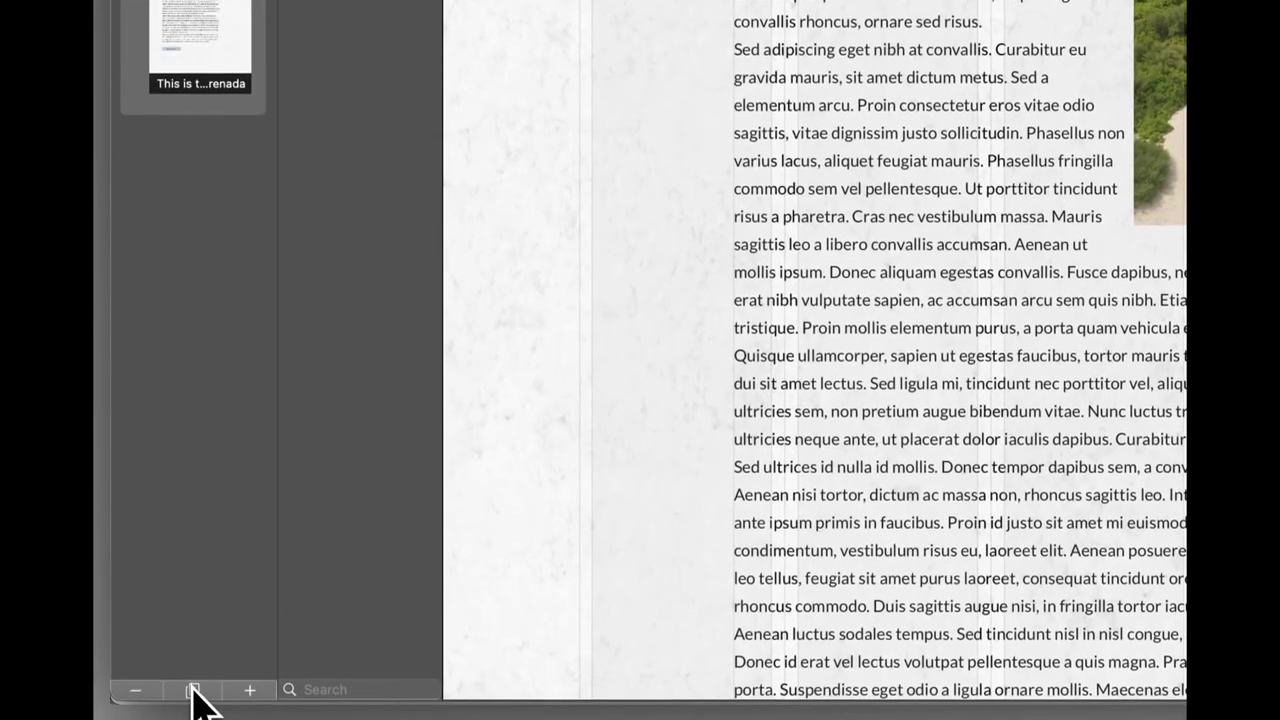
click(193, 705)
click(193, 705)
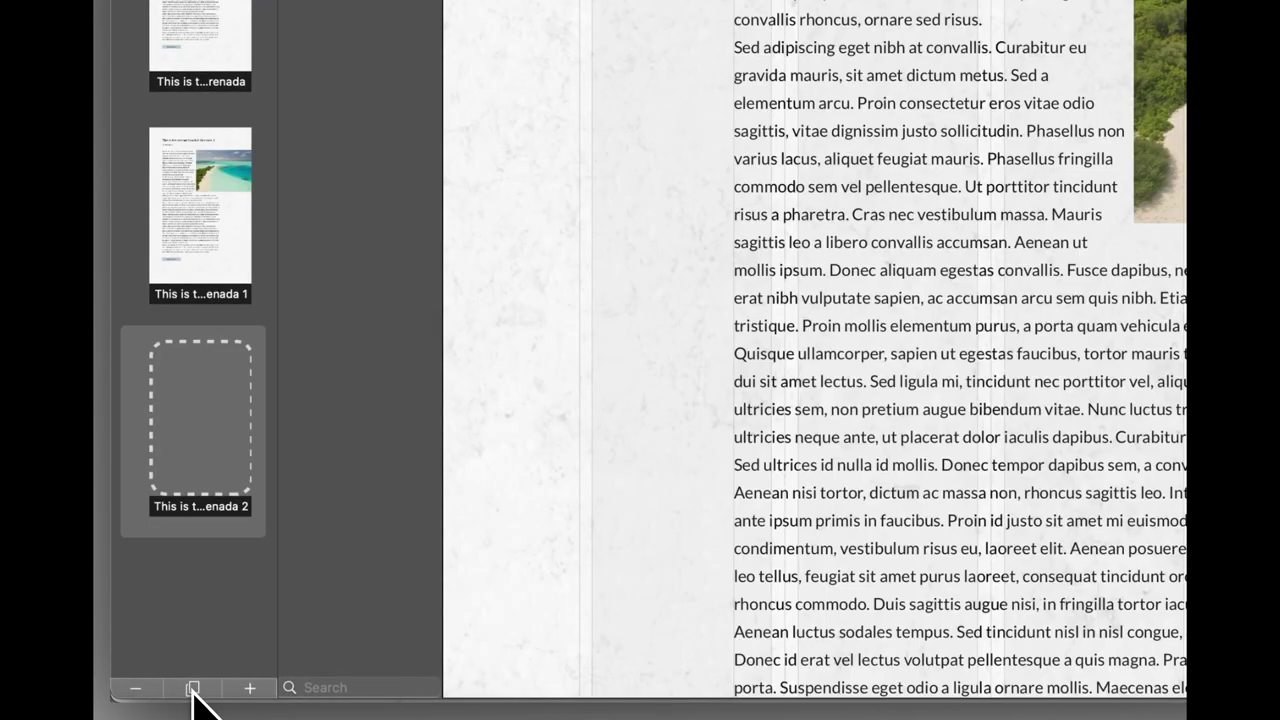
click(193, 689)
click(193, 689)
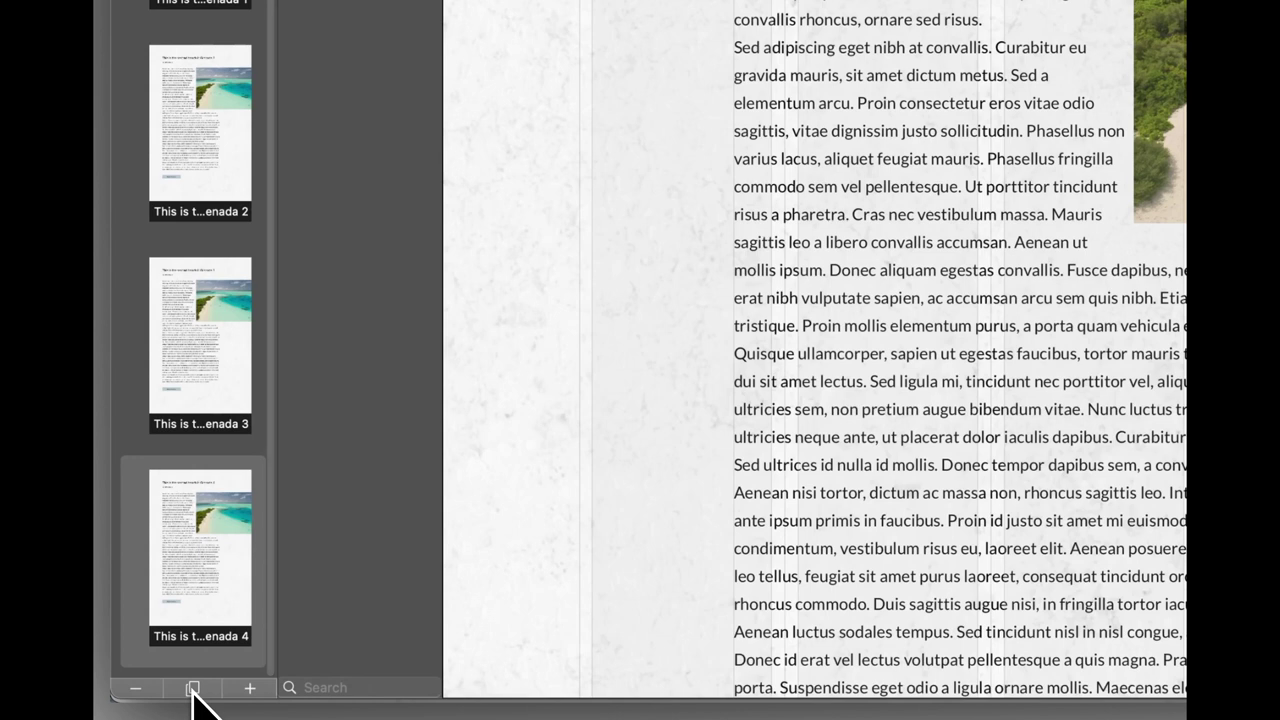
click(193, 689)
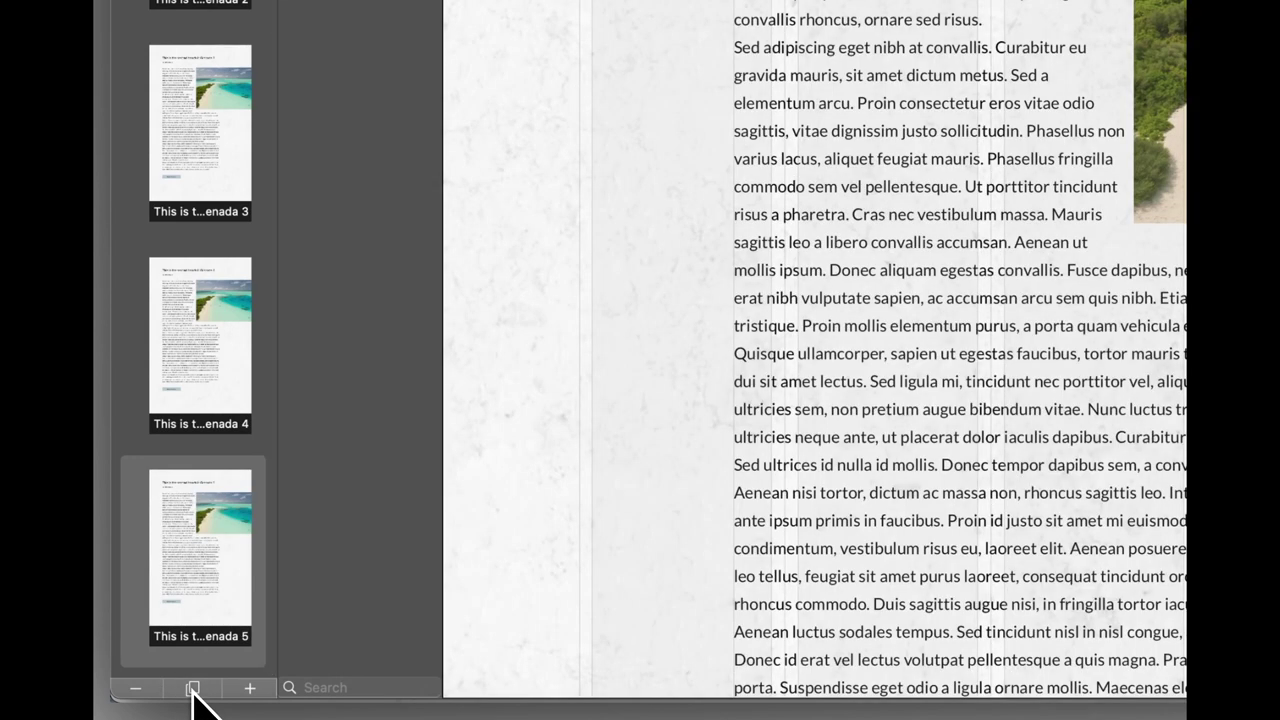
scroll(220, 590, down, 2)
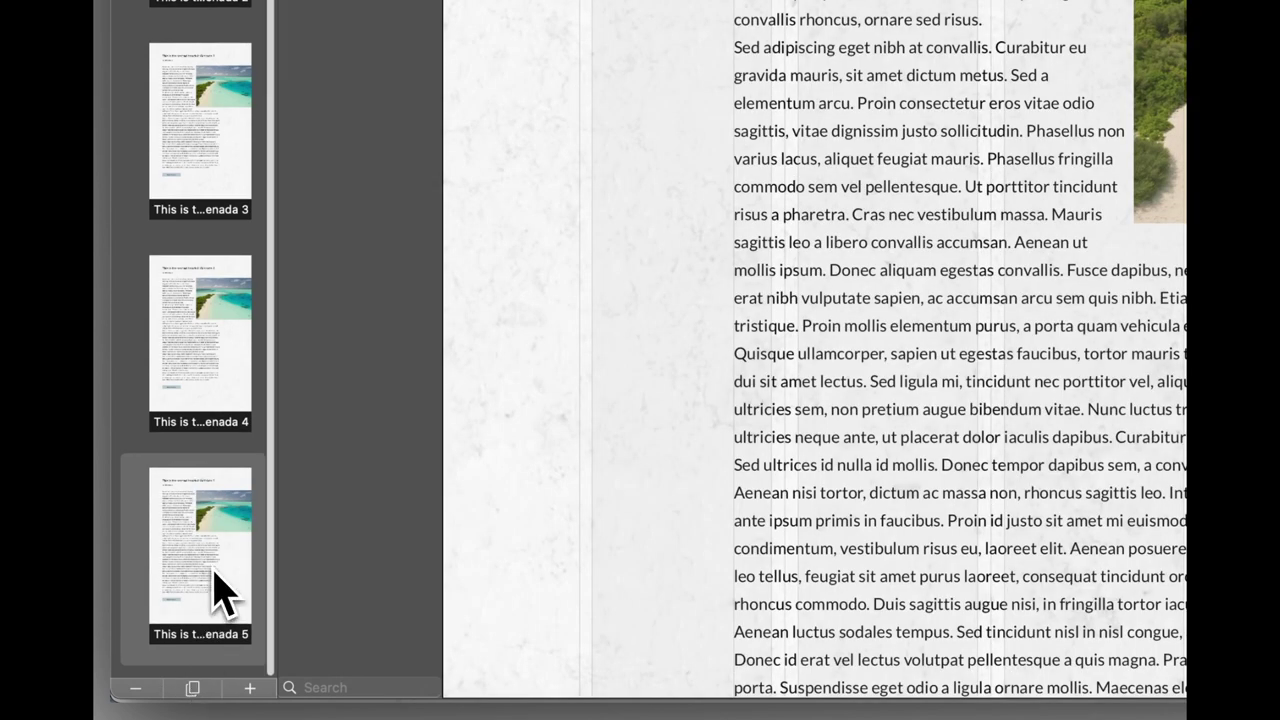
click(197, 696)
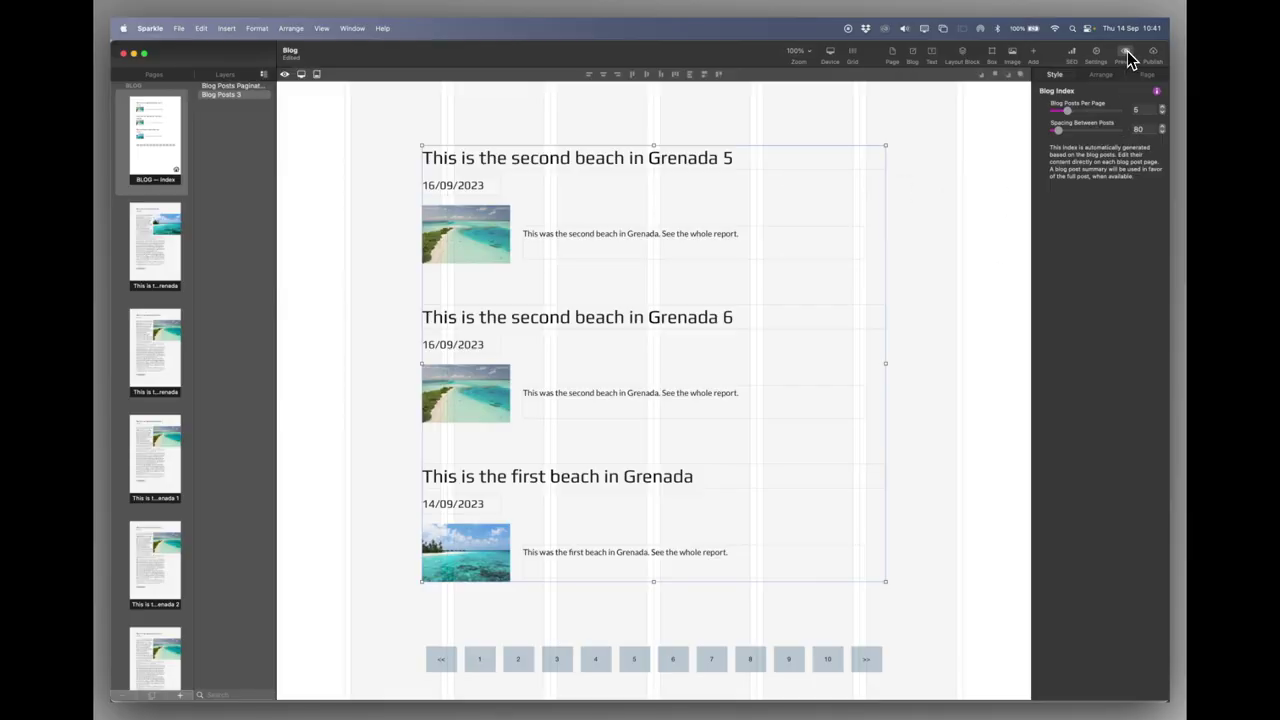
Live-preview the blog in Safari and page through the index, ending on page 2 with Grenada 5 and 6
click(1127, 51)
click(1117, 128)
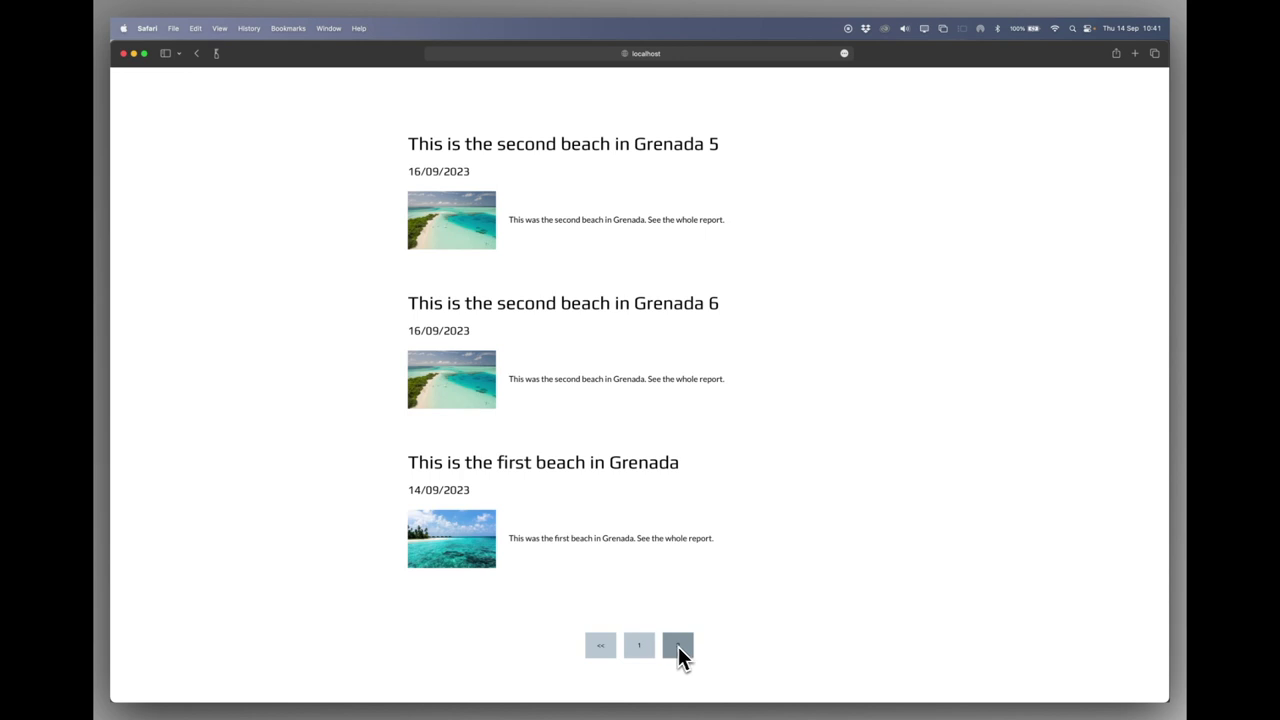
click(640, 646)
scroll(646, 656, down, 5)
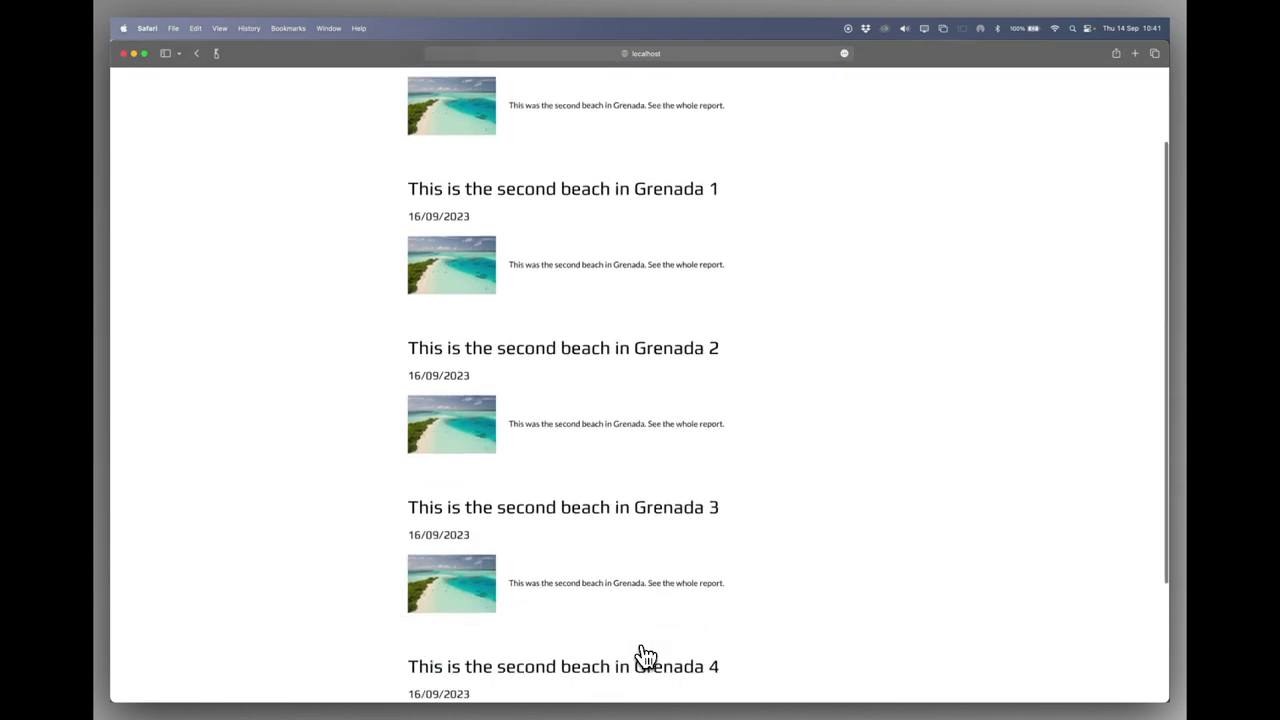
scroll(646, 656, up, 5)
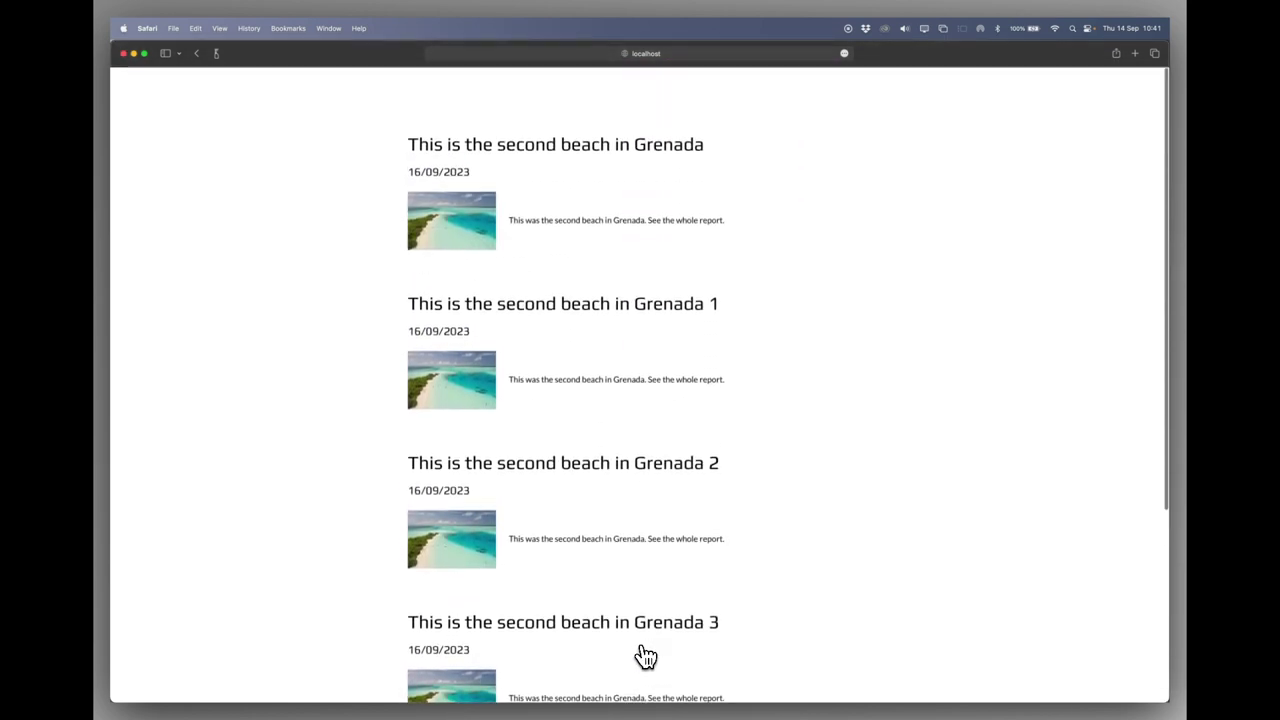
scroll(646, 656, down, 5)
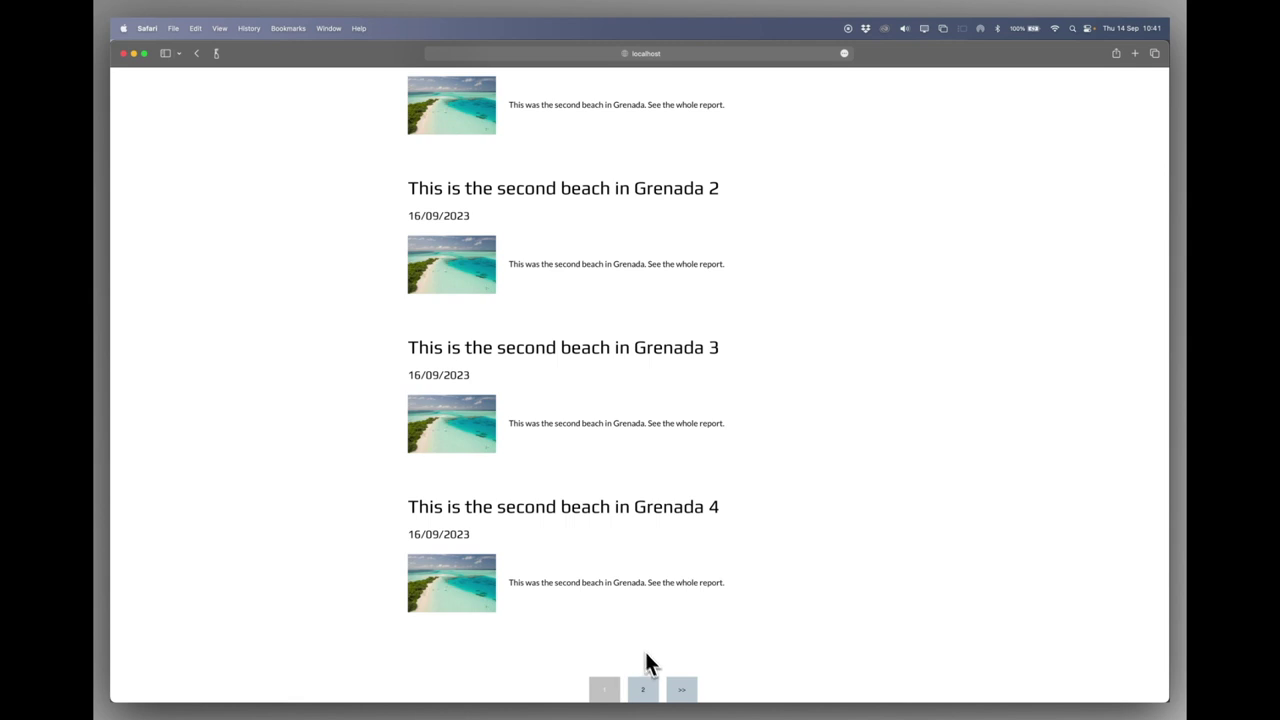
click(668, 692)
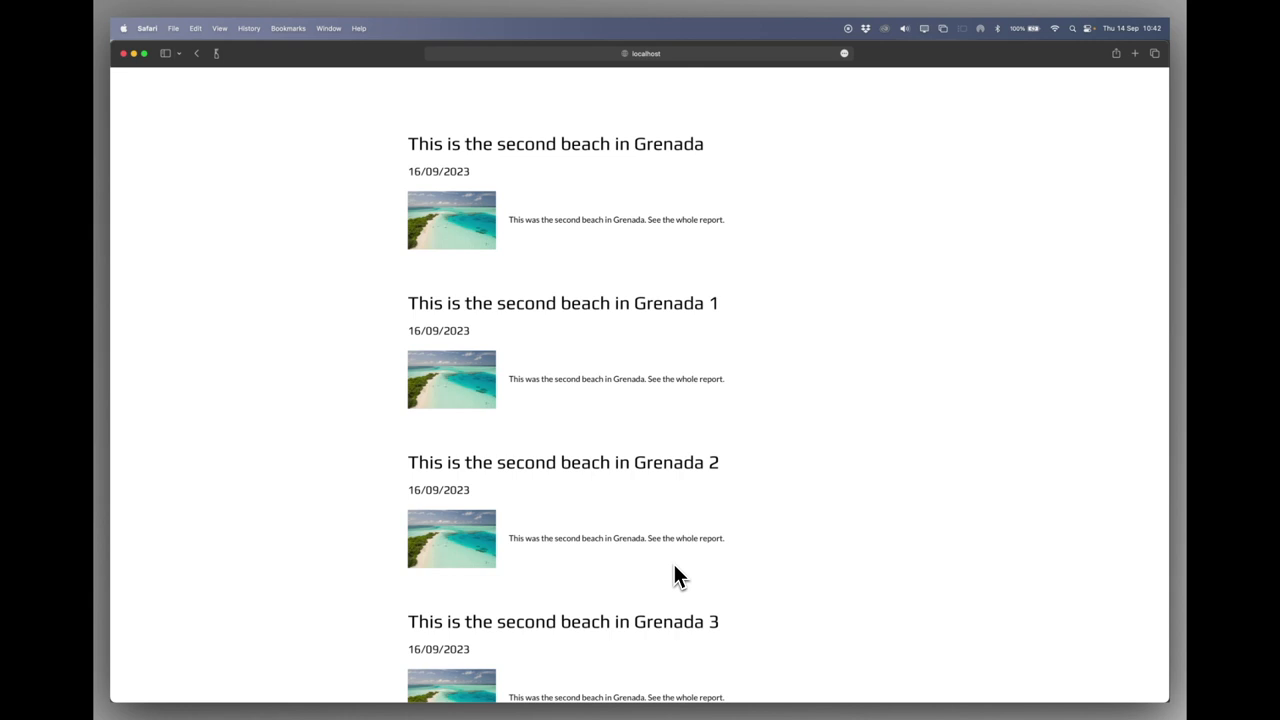
click(197, 54)
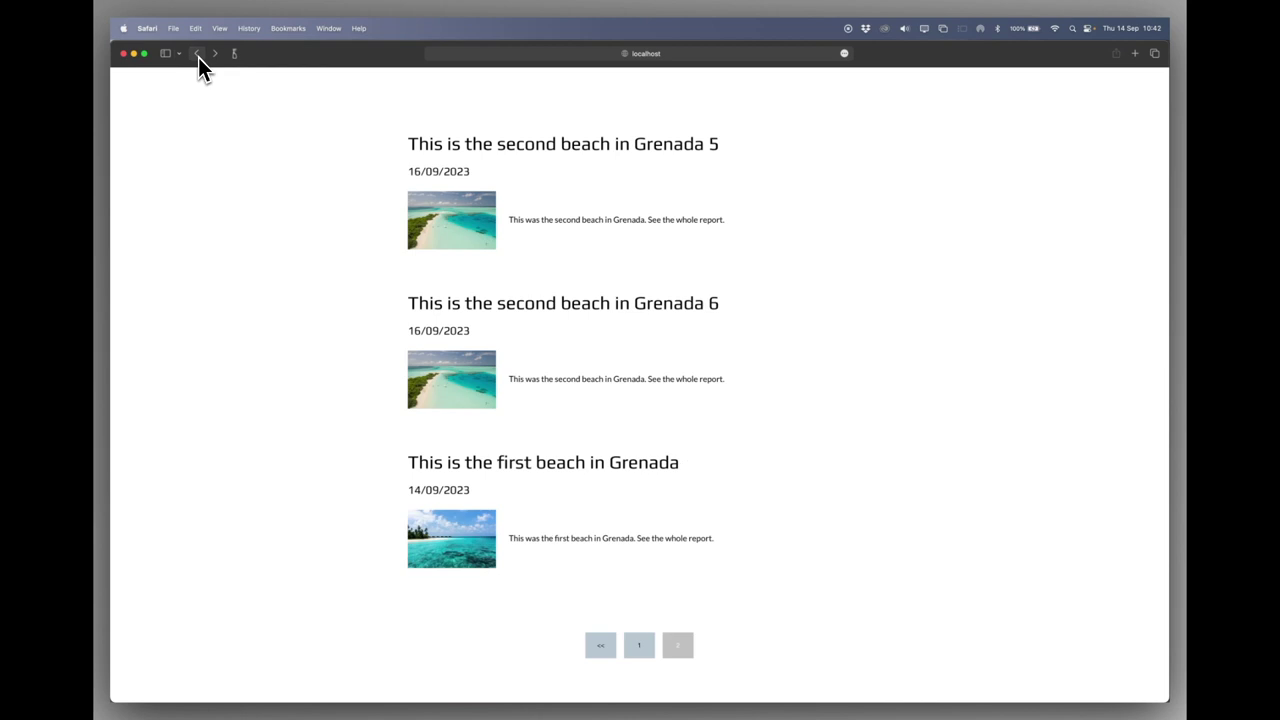